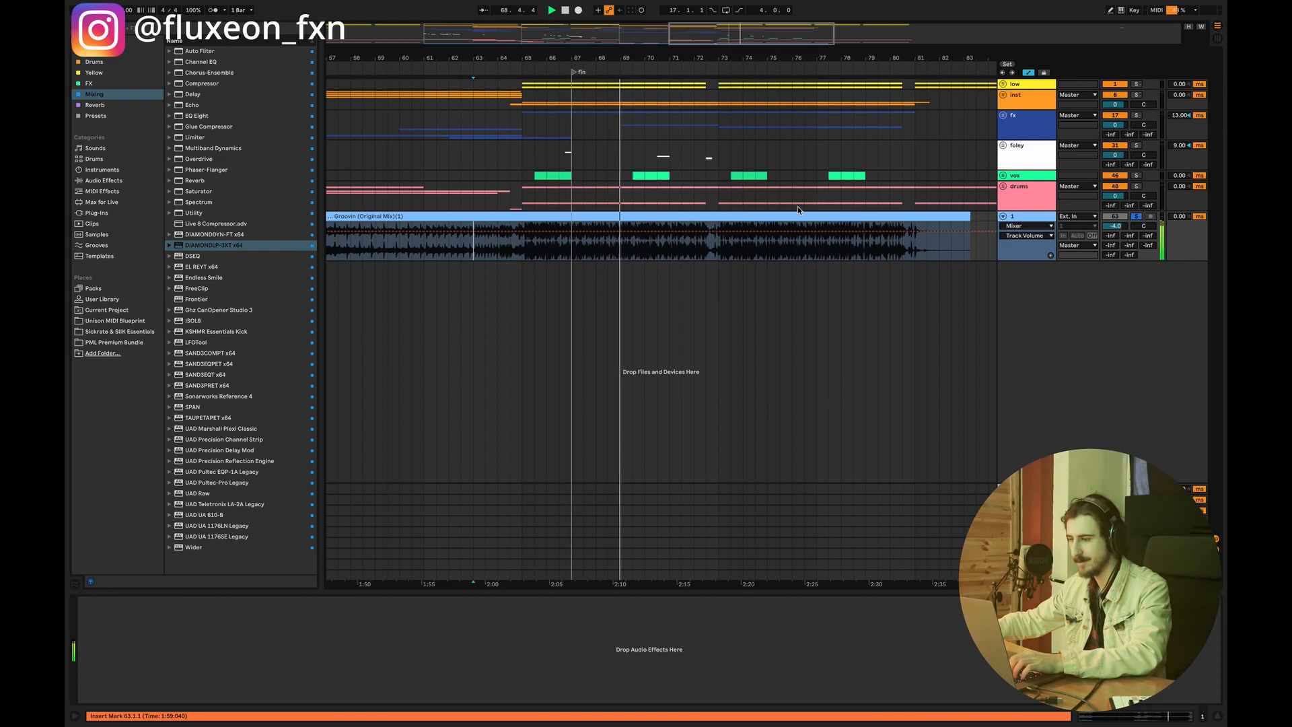
drag(713, 43, 705, 29)
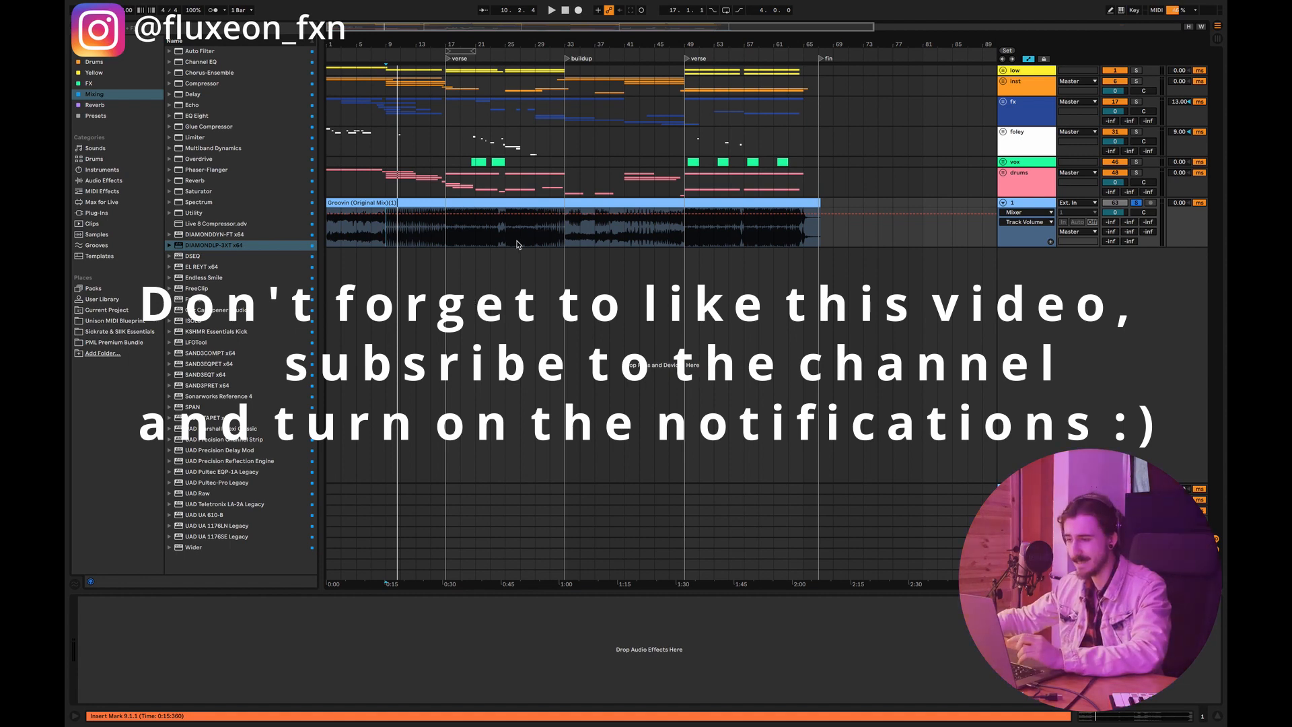
drag(804, 189, 327, 70)
click(814, 176)
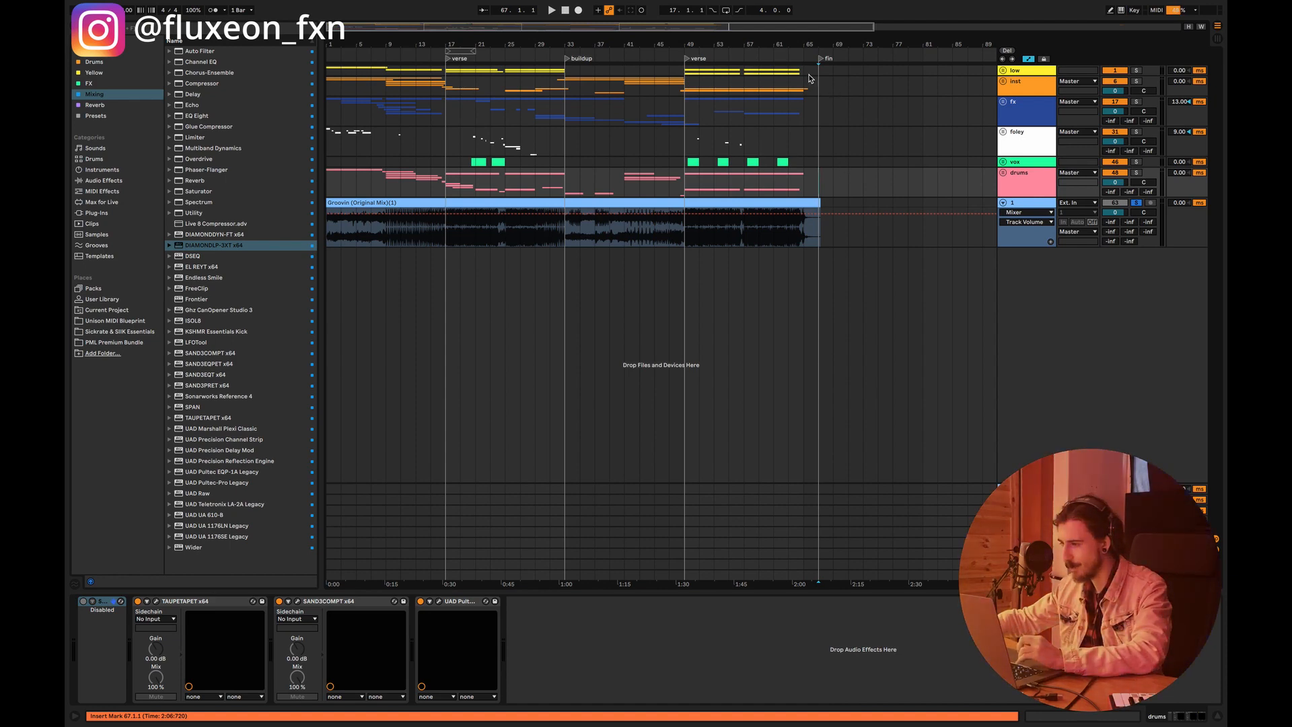
- Duplicate the low and drums parts of the second verse, bars 49 to 65, so the copies fill bars 65 to 81
drag(806, 76, 688, 74)
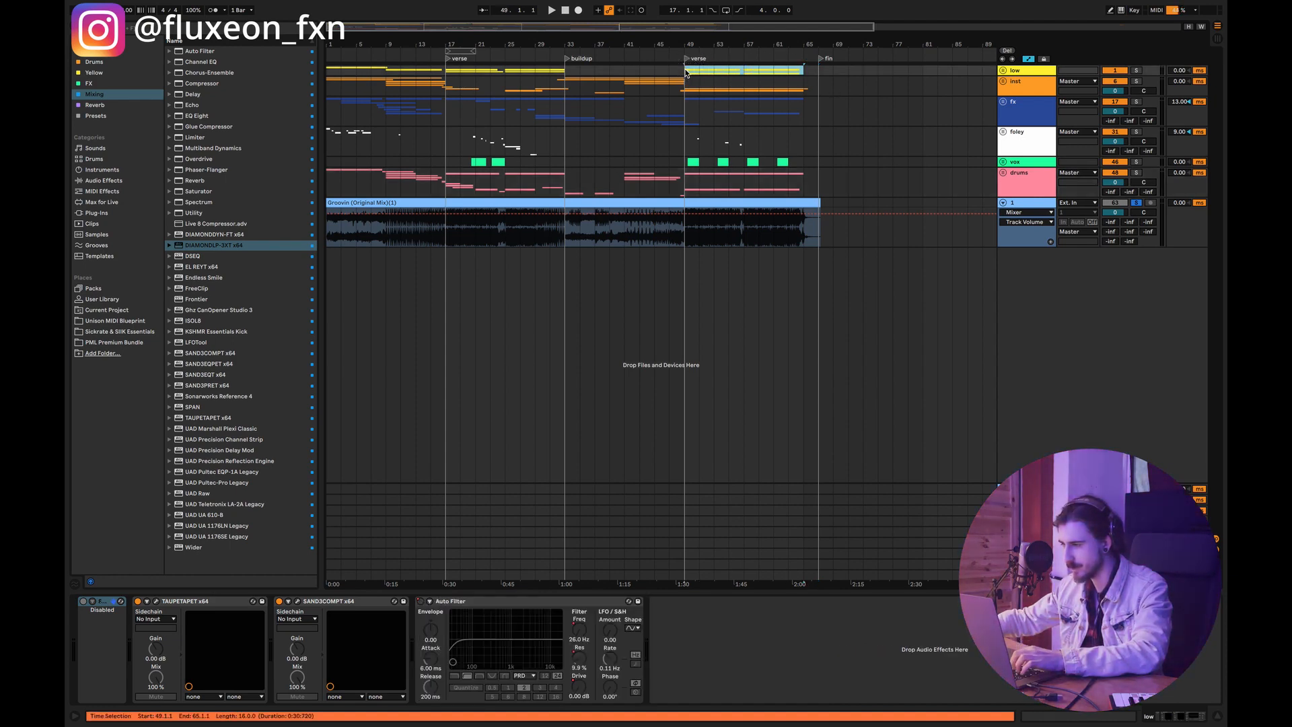
key(ctrl+d)
drag(808, 190, 686, 183)
key(ctrl+d)
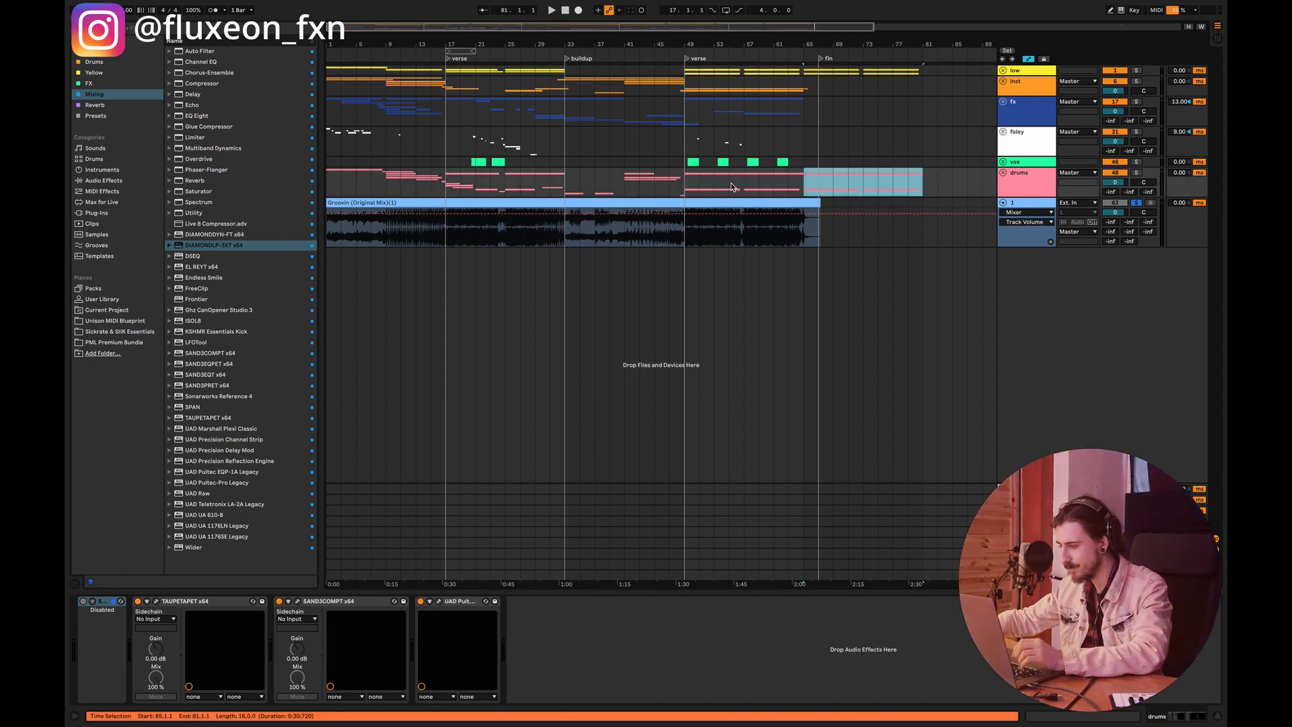
click(924, 184)
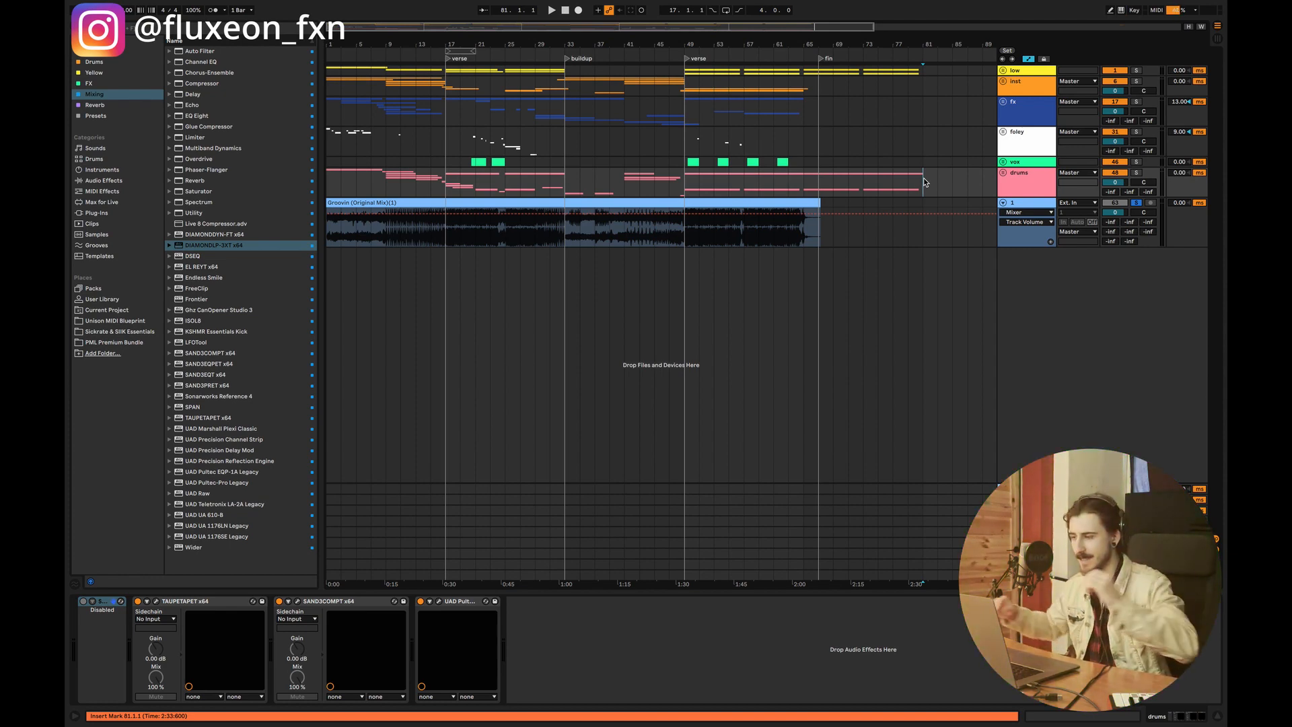
- Shift the whole arrangement on all tracks, bars 1 to 81, 16 bars later so it starts at bar 17
drag(926, 242, 310, 59)
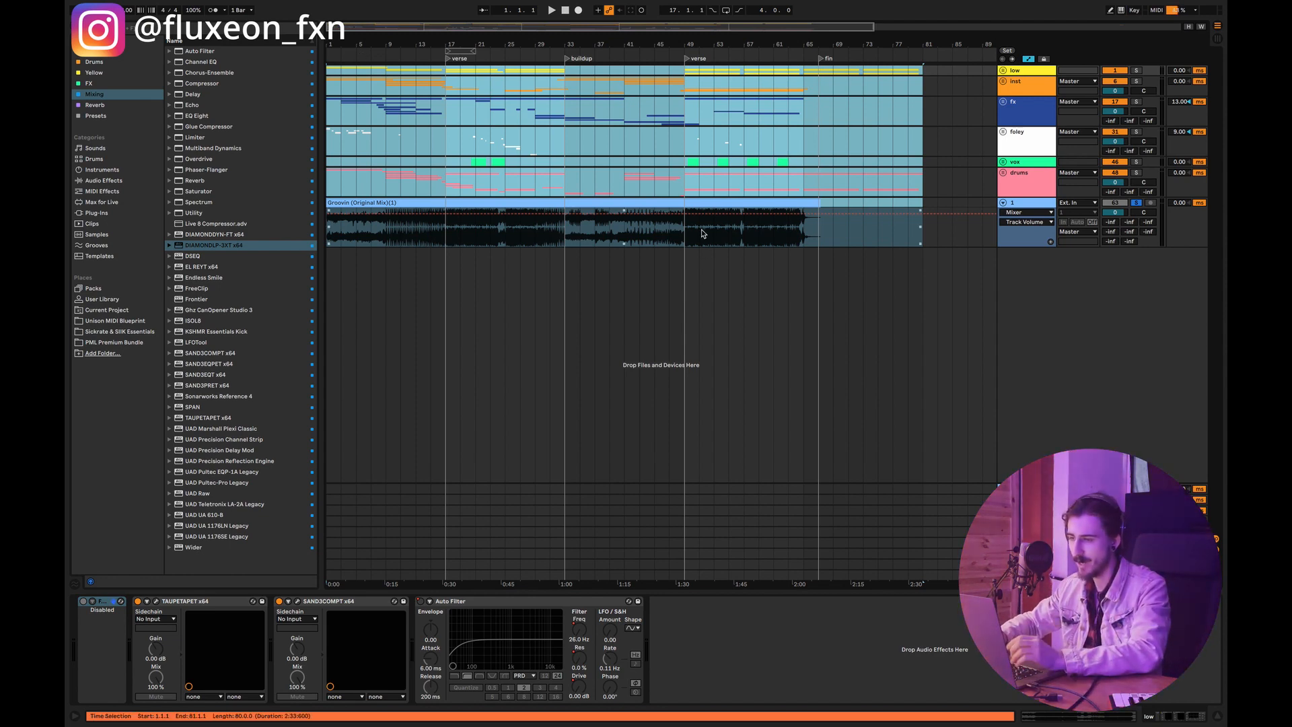
key(Right)
key(Right)
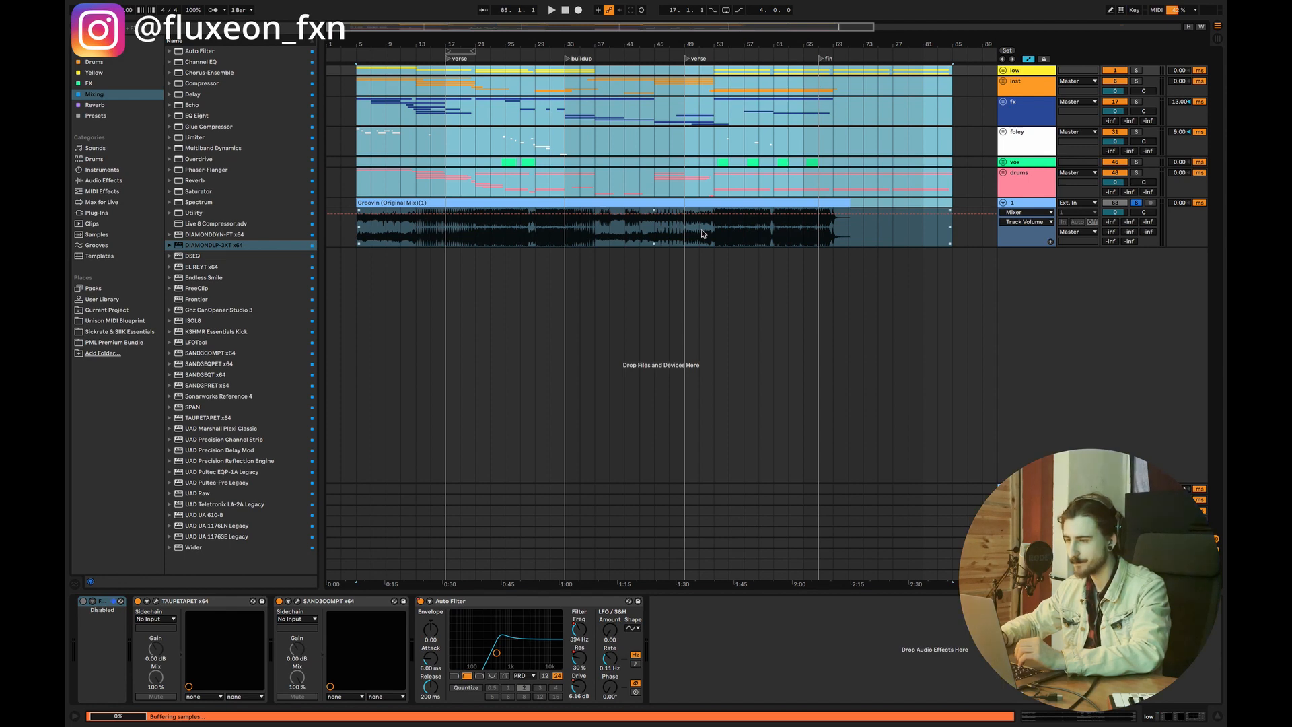
key(Right)
key(Right)
key(Right)
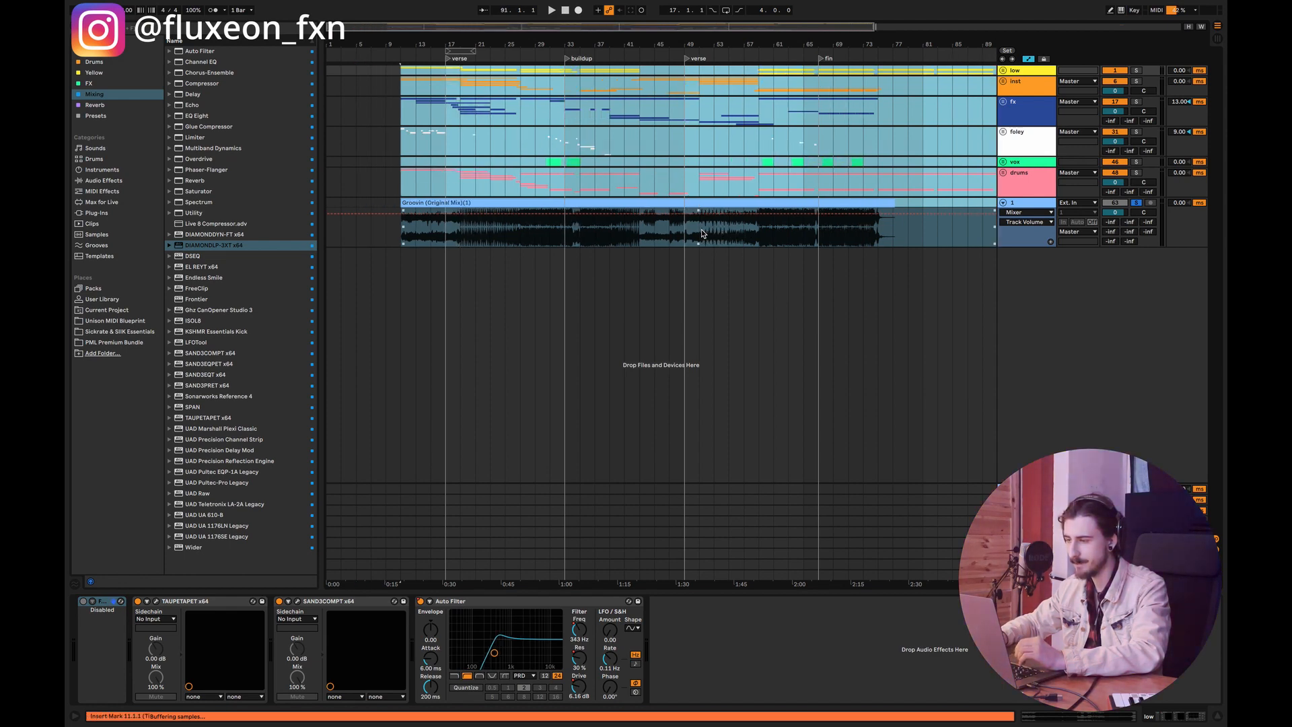
key(Right)
key(Right)
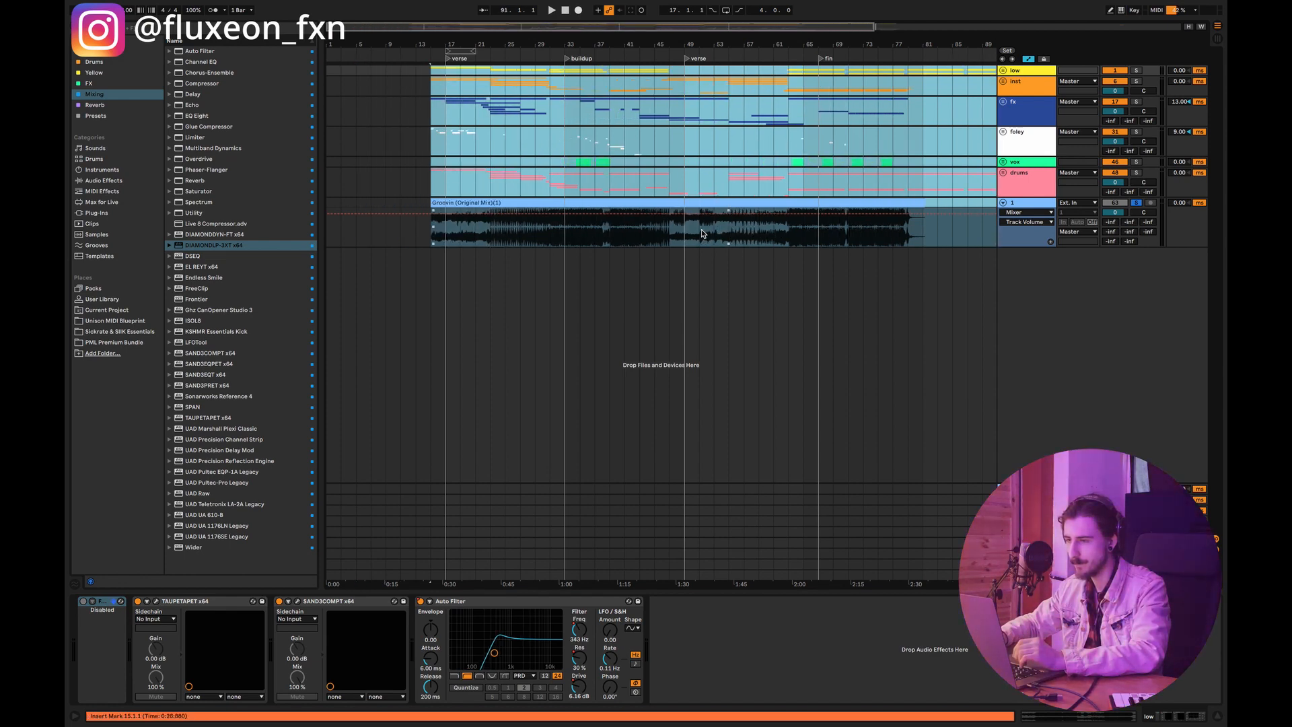
key(Right)
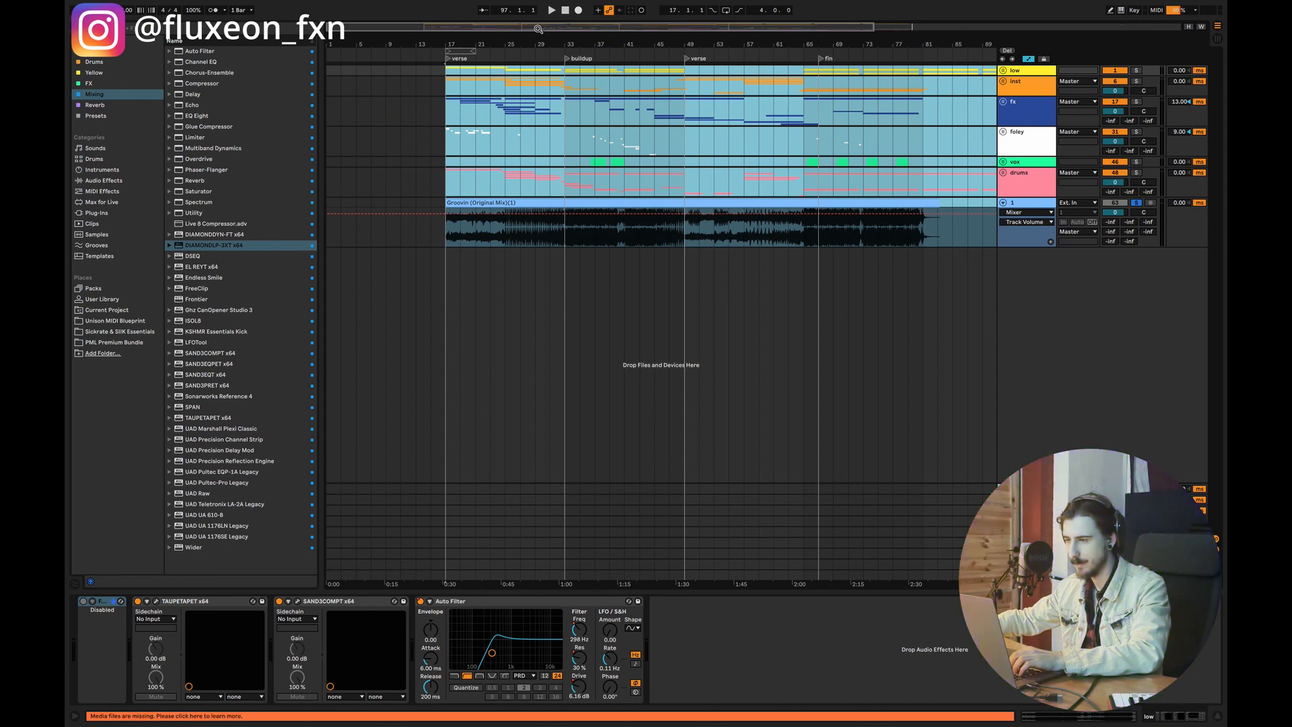
- Copy the final 16 bars of the low through drums tracks and paste them at bar 1 as an intro
drag(542, 31, 654, 29)
drag(786, 196, 711, 69)
drag(351, 26, 348, 66)
key(super+c)
click(330, 69)
key(super+v)
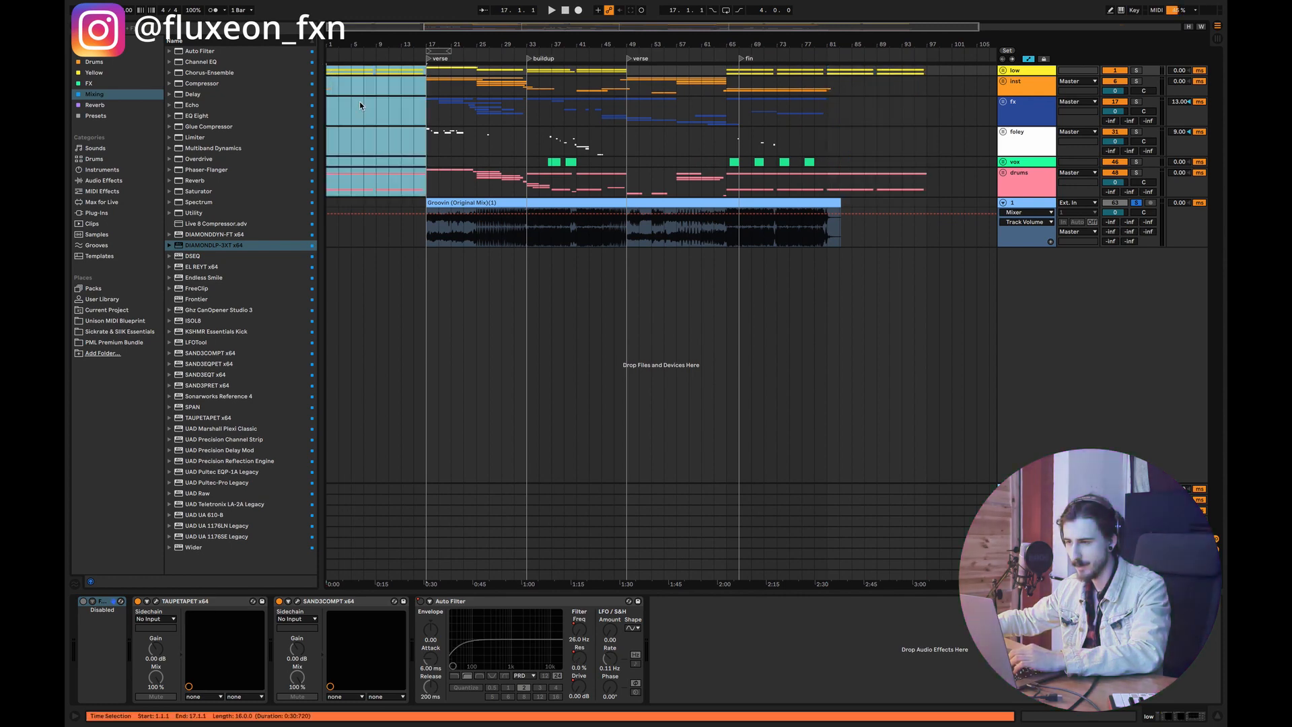
click(361, 105)
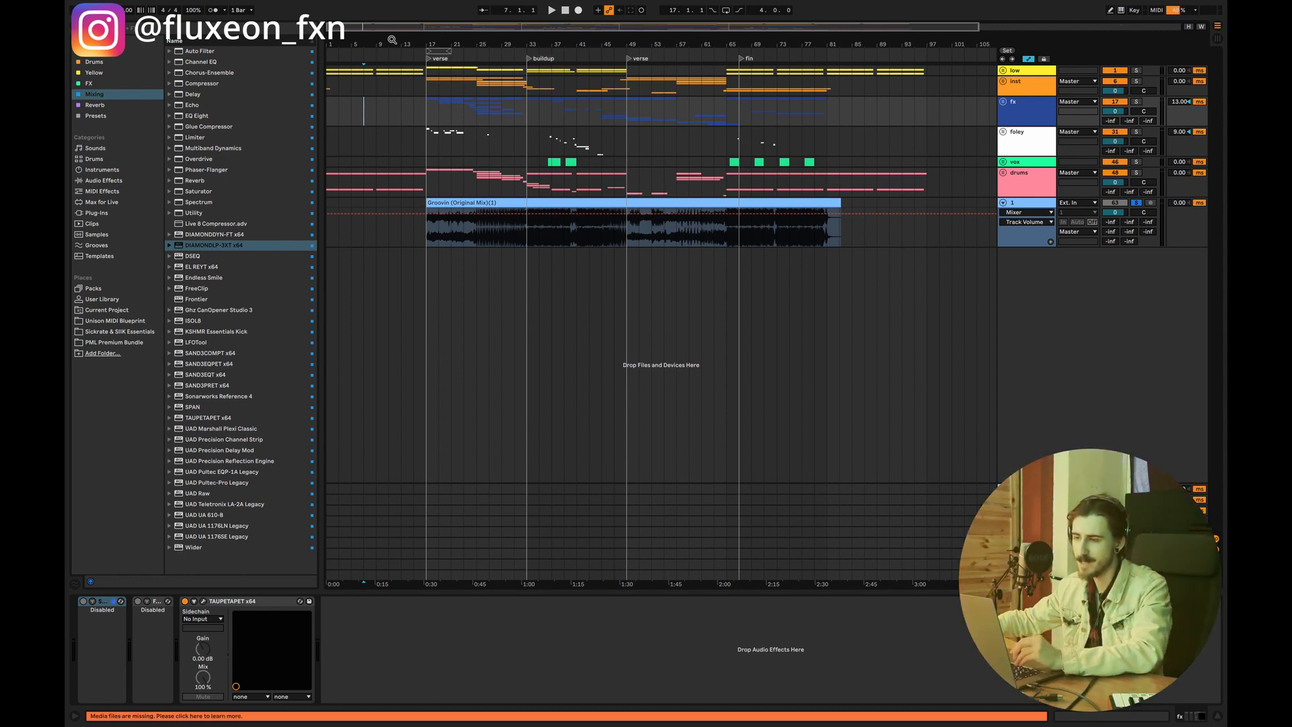
- Examine the 16-bar intro, highlighting bars 1 to 17 across all tracks
mouse_move(373, 44)
drag(374, 45, 339, 119)
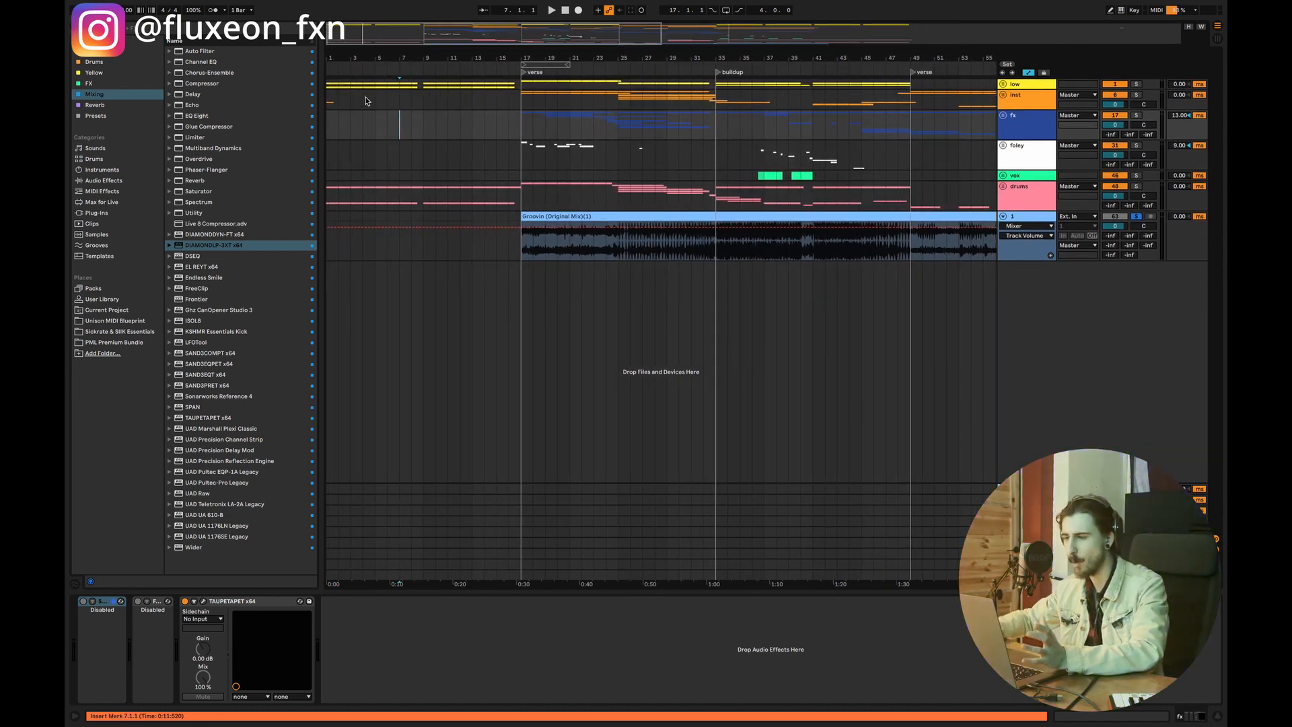
drag(524, 257, 275, 66)
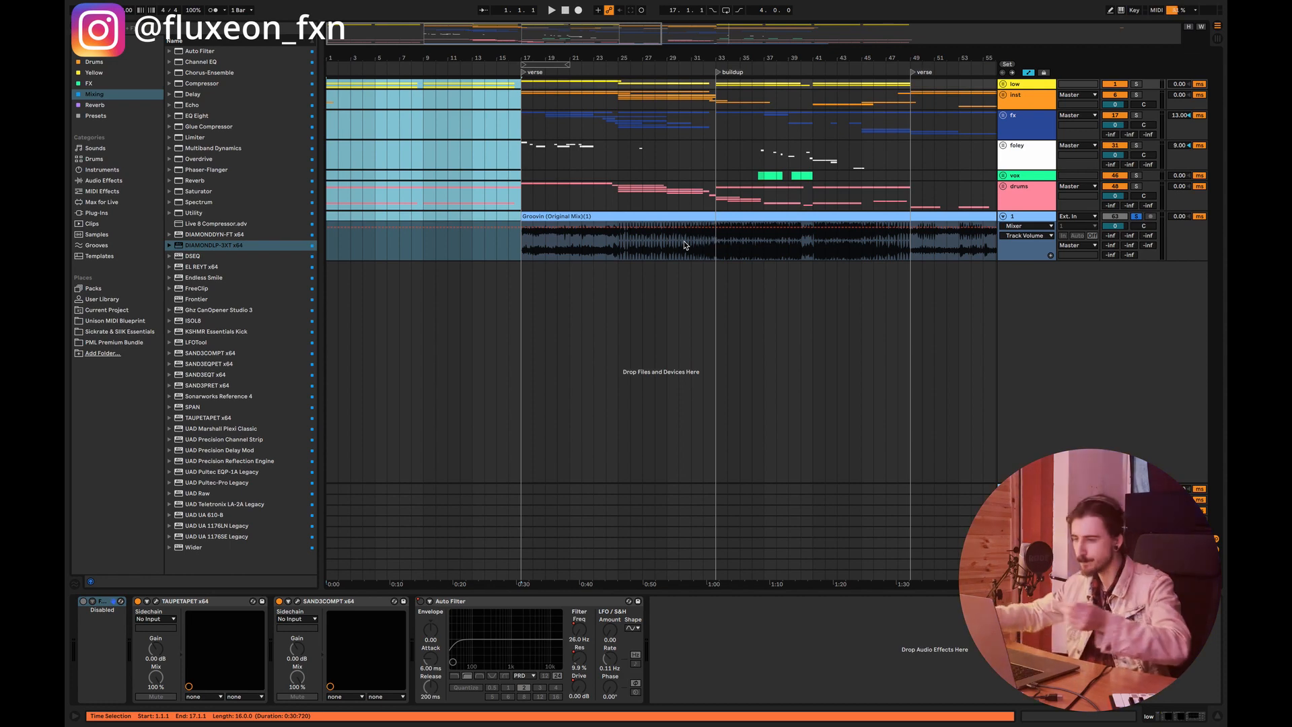
click(338, 243)
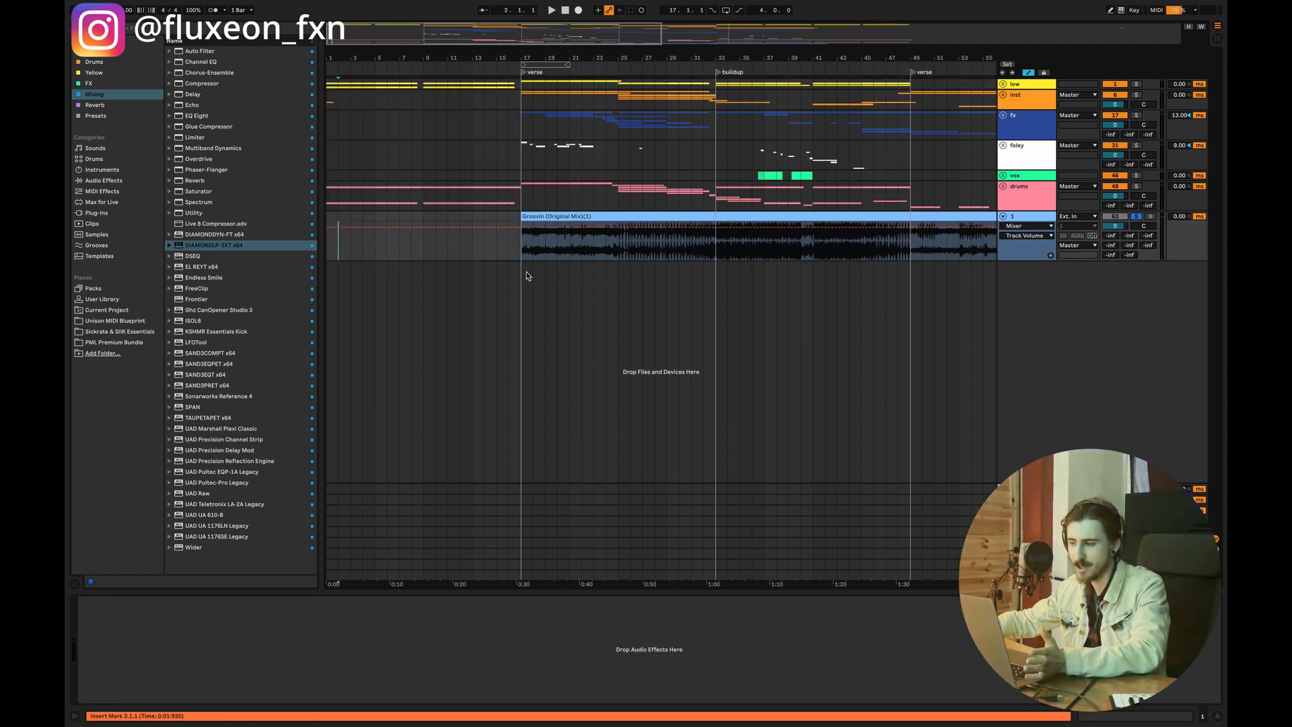
drag(521, 255, 315, 73)
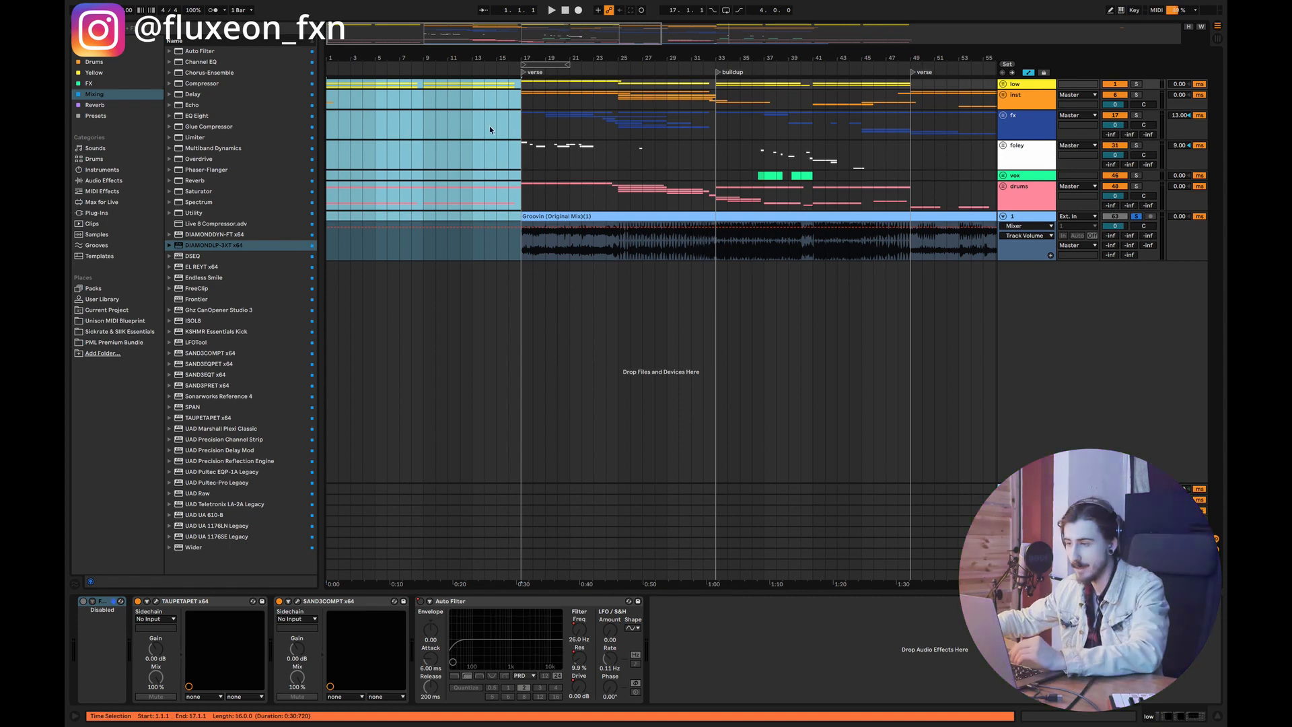
click(375, 102)
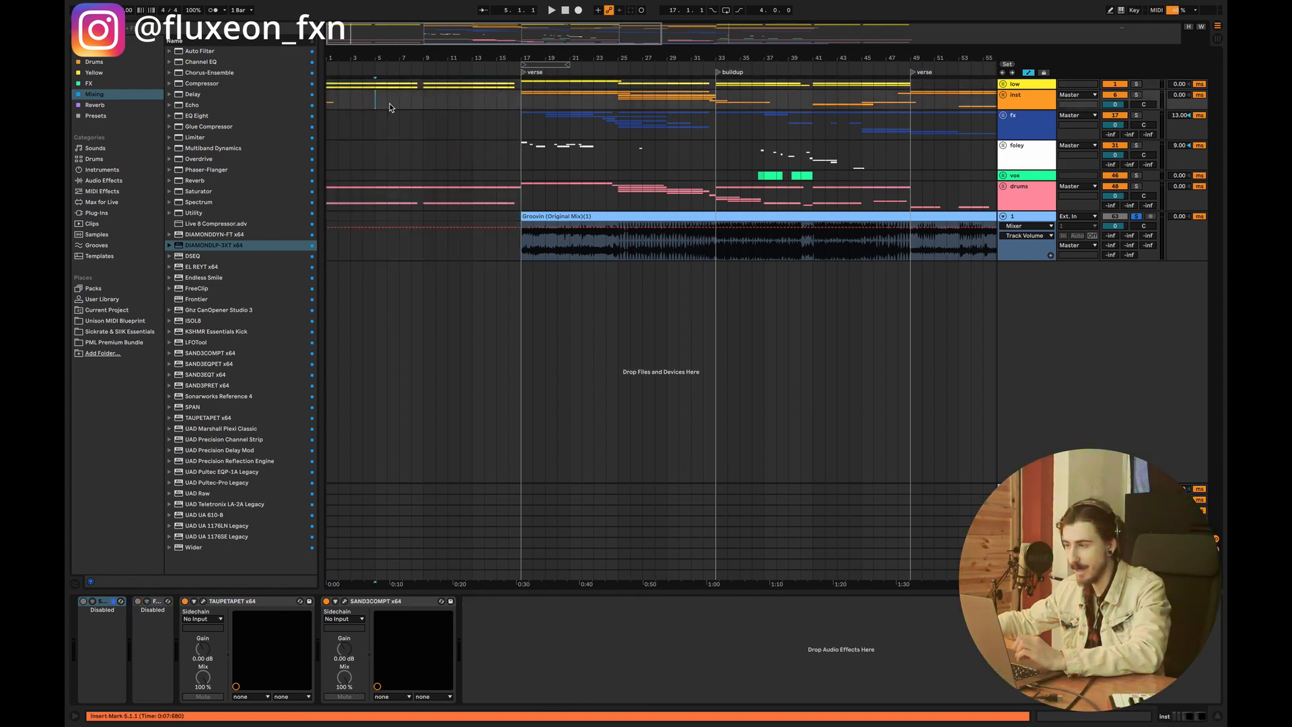
drag(333, 54, 333, 81)
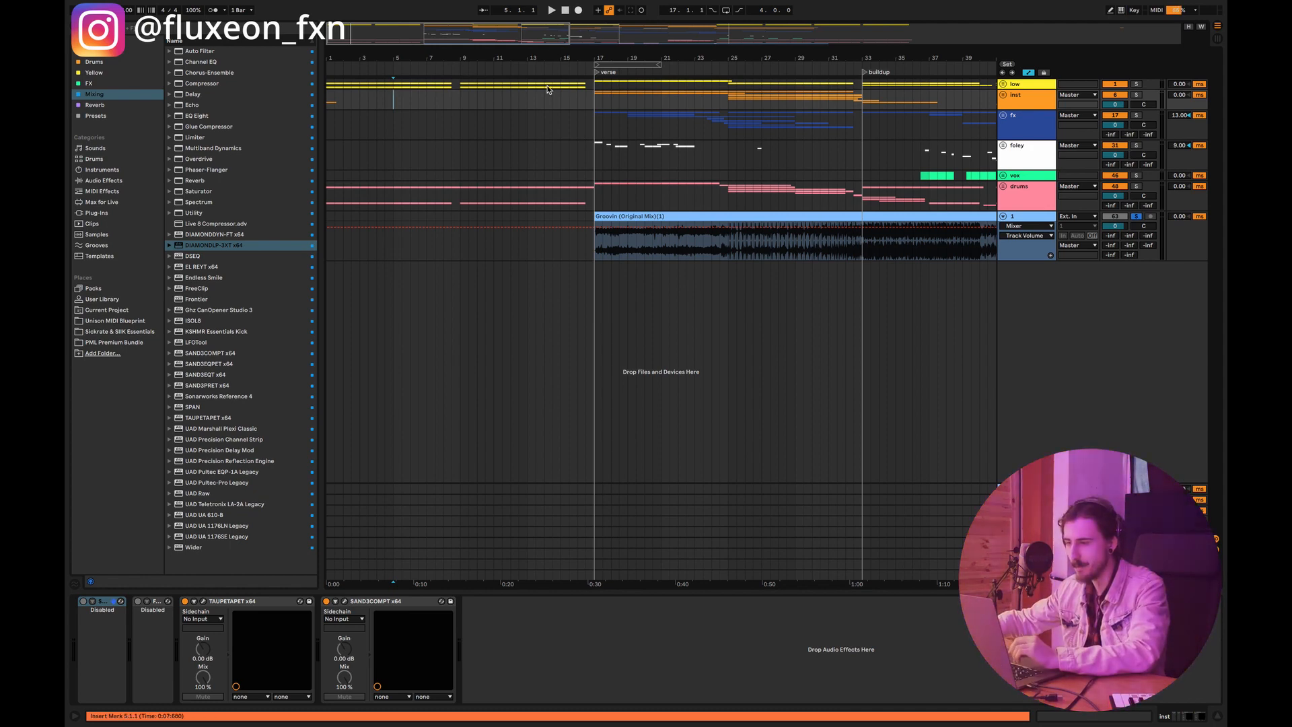
drag(592, 241, 187, 46)
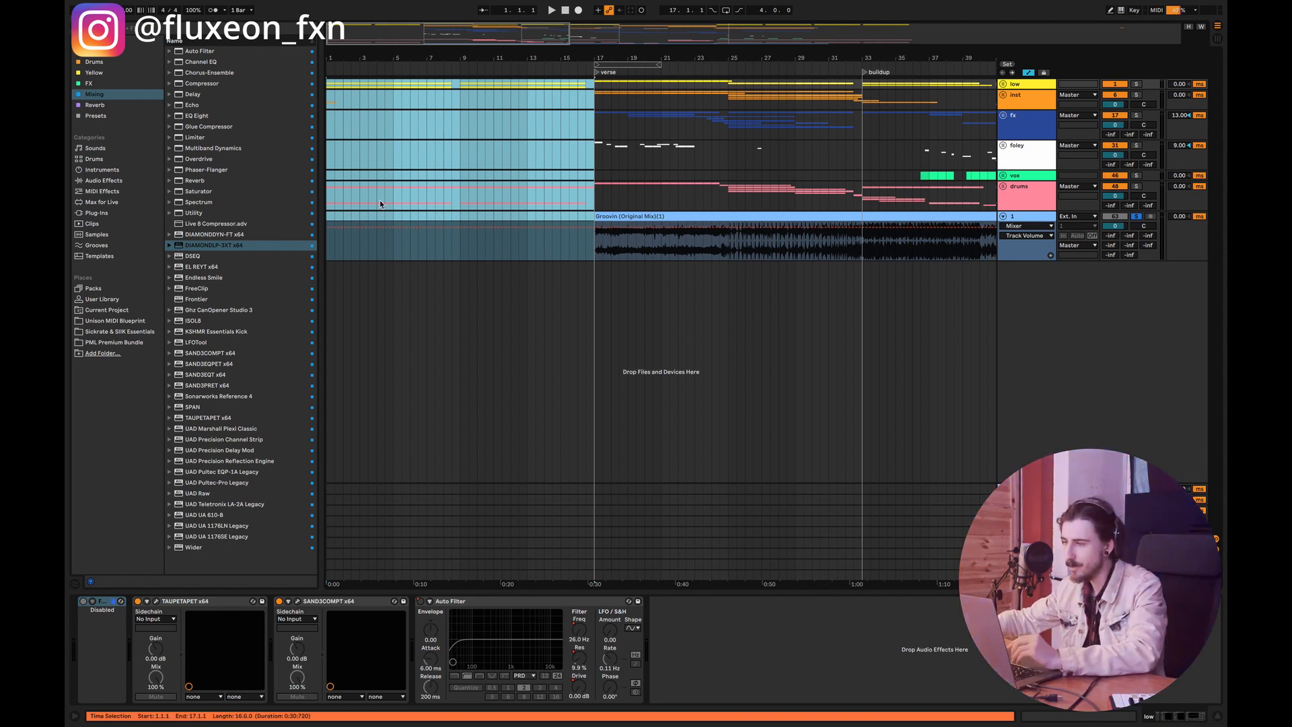
- Highlight the first verse, bars 17 to 33, across the low through drums tracks to review its layout
drag(596, 195, 839, 210)
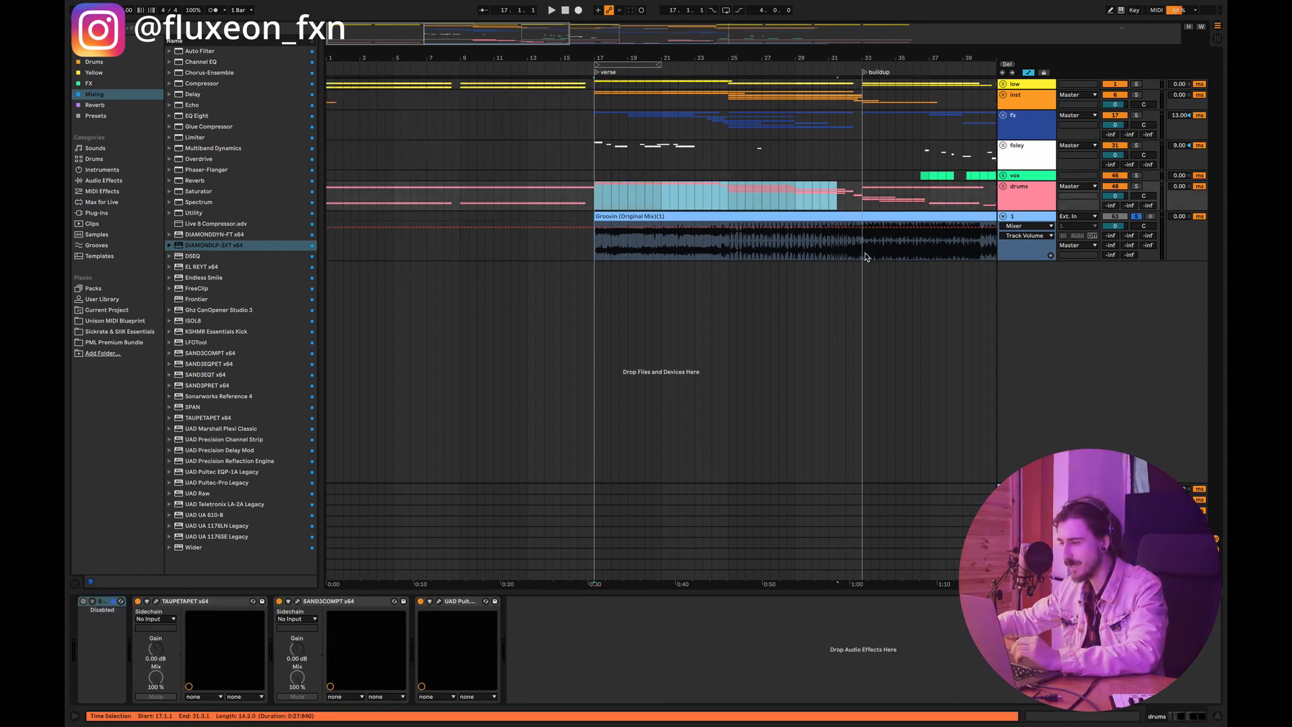
drag(864, 254, 584, 67)
drag(442, 43, 474, 24)
click(536, 132)
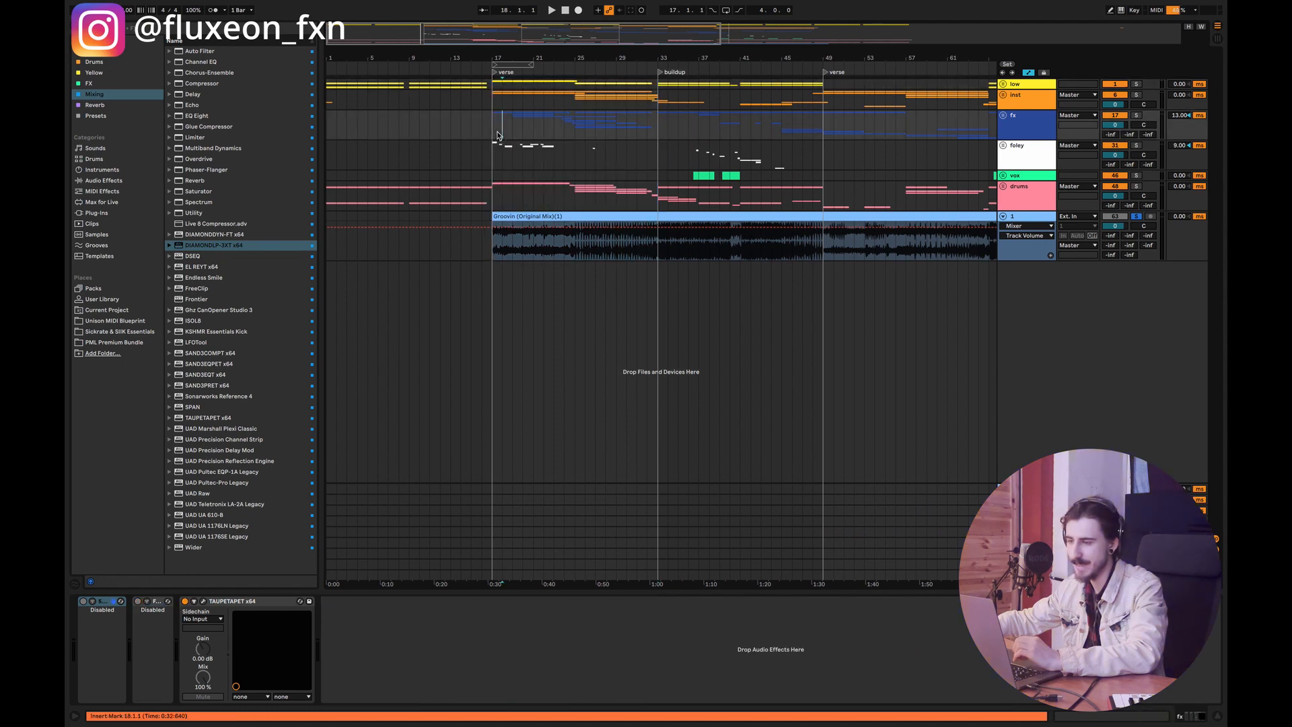
drag(493, 85, 660, 203)
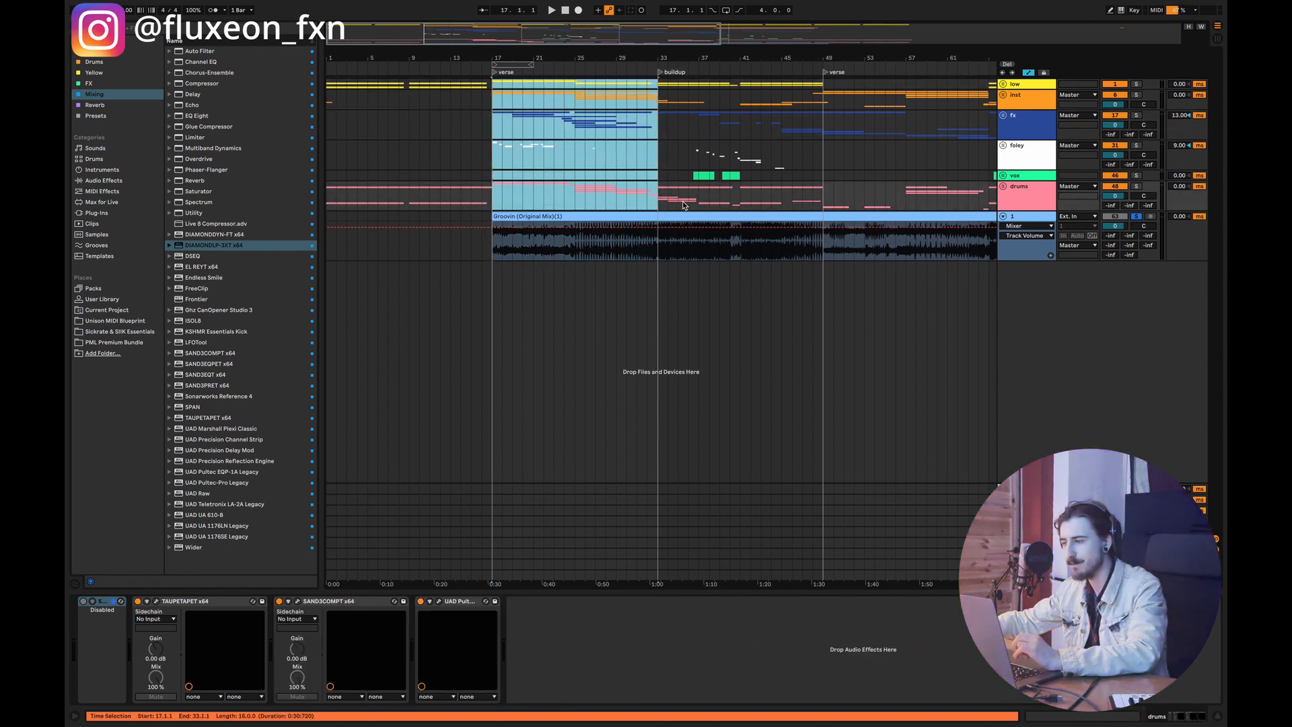
drag(501, 30, 496, 202)
- Play the Groovin reference track from bar 17 and set its track volume to -4.0 dB
click(475, 253)
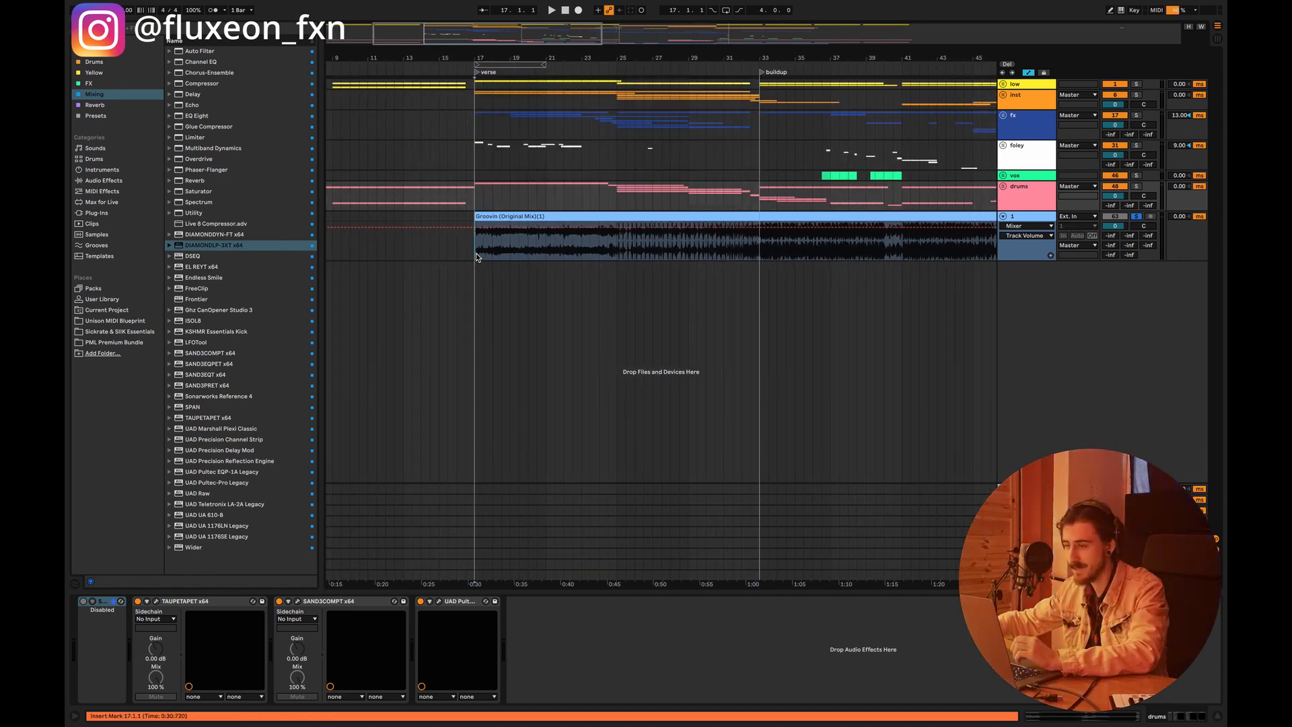
drag(1120, 228, 1120, 270)
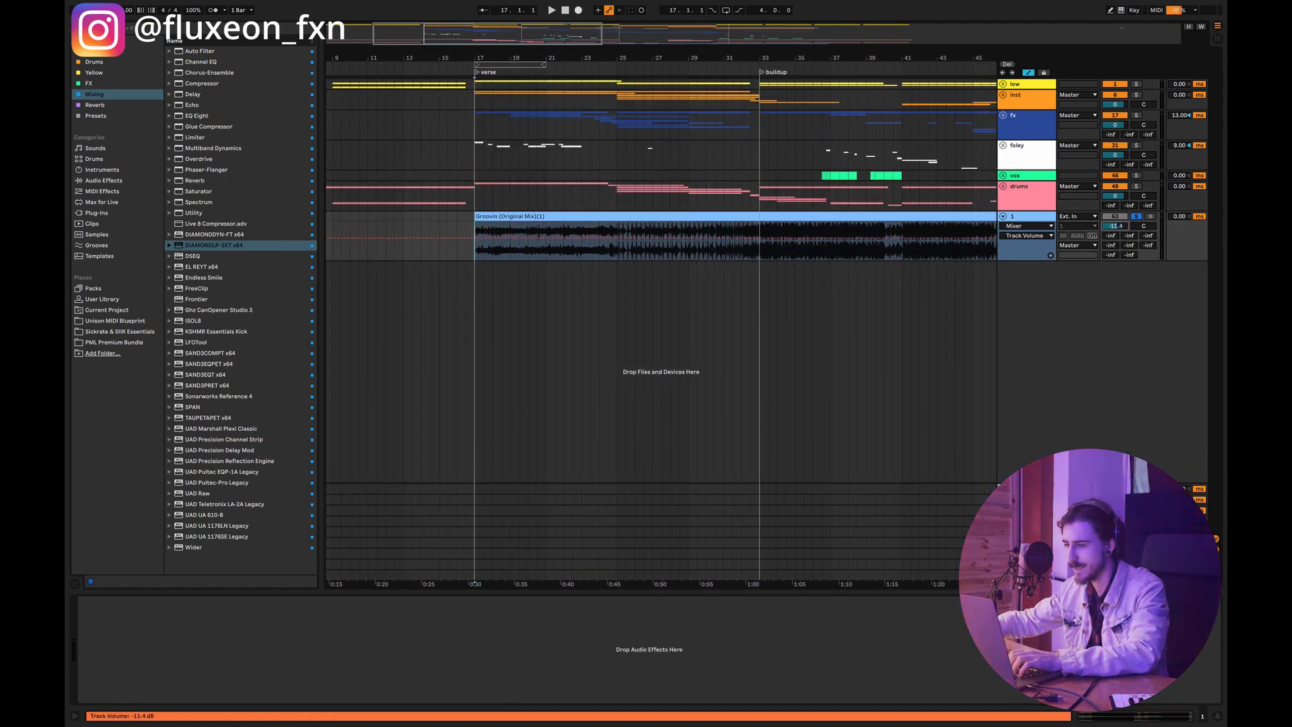
key(space)
click(479, 216)
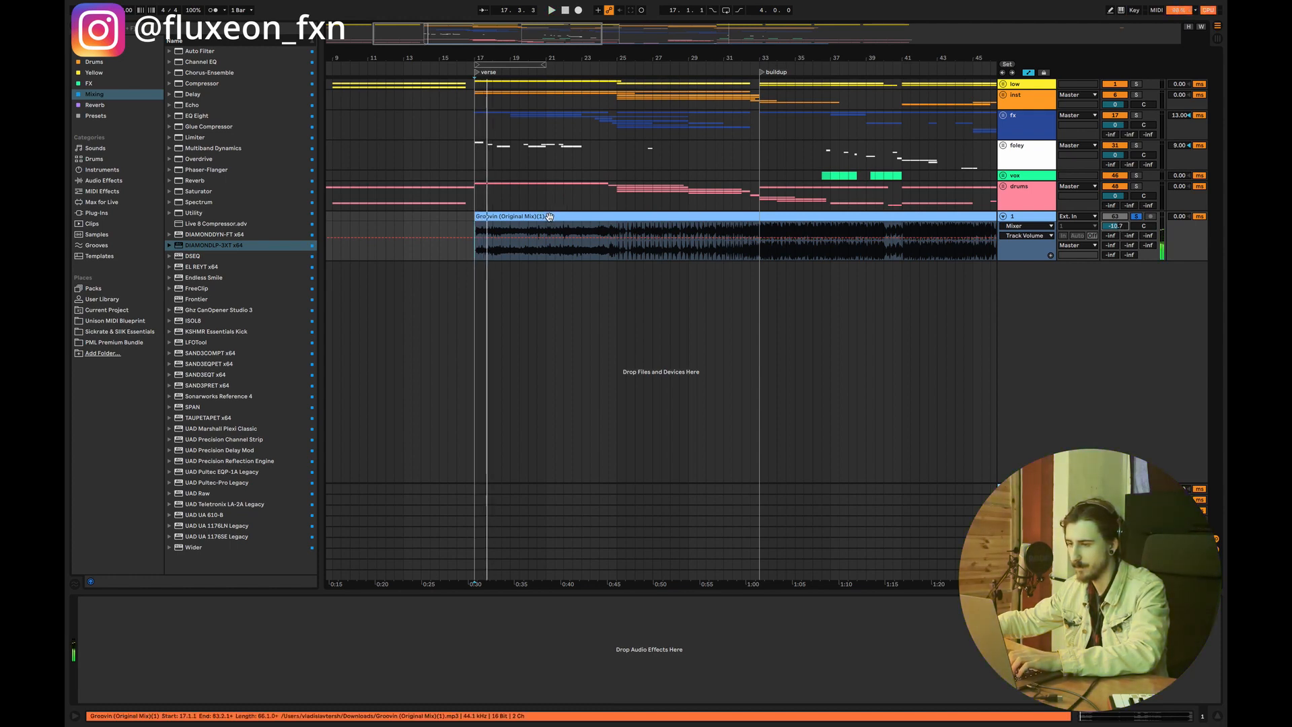
key(space)
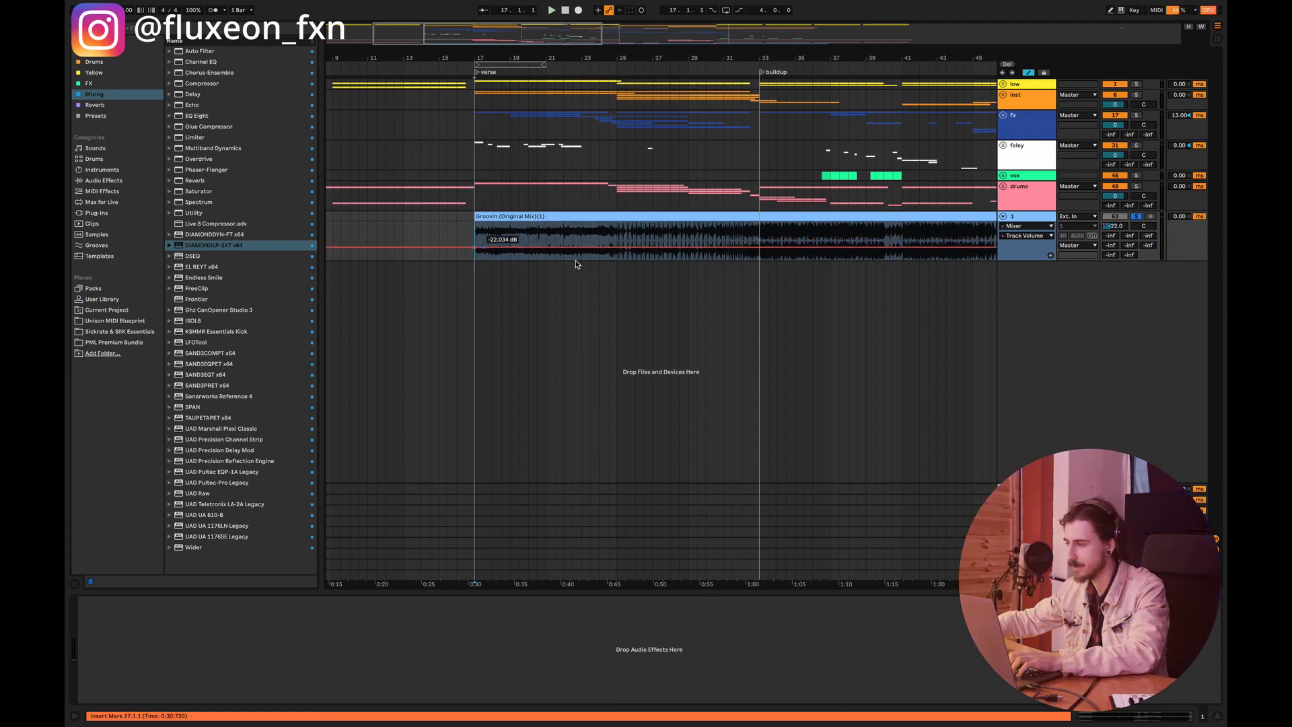
right_click(1116, 226)
click(1151, 267)
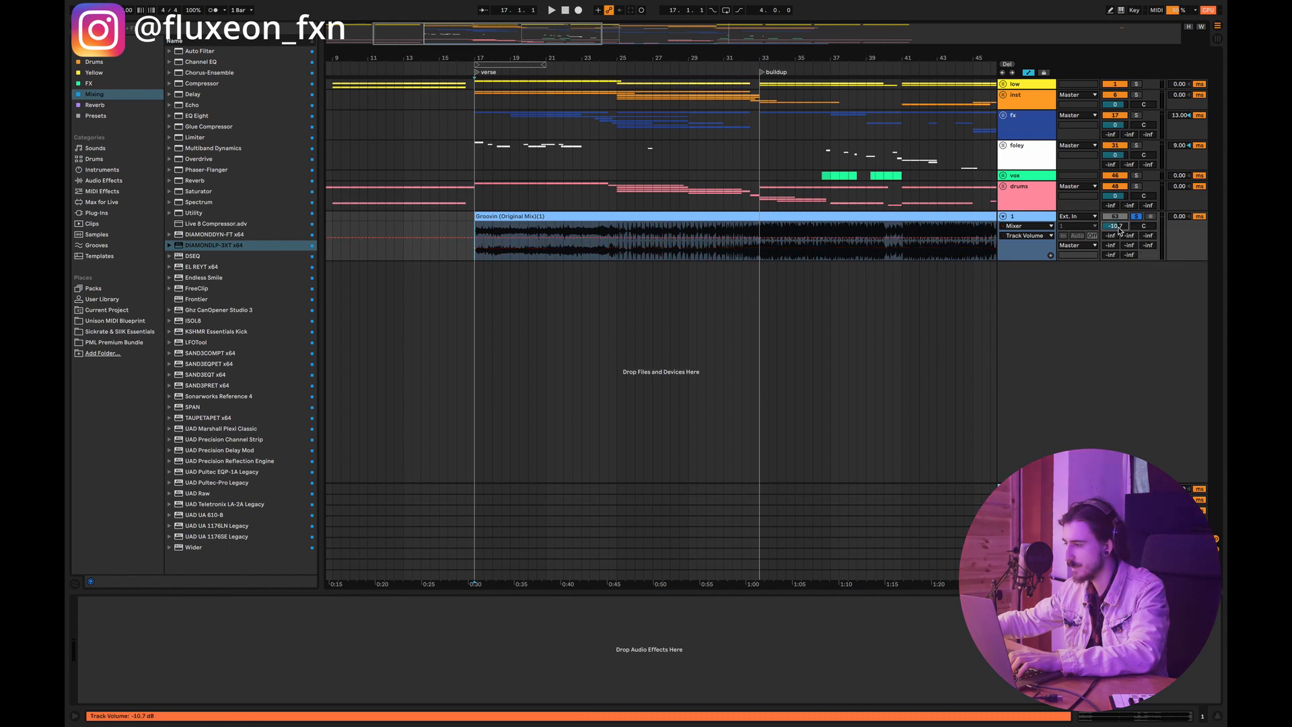
key(space)
drag(1116, 226, 1116, 224)
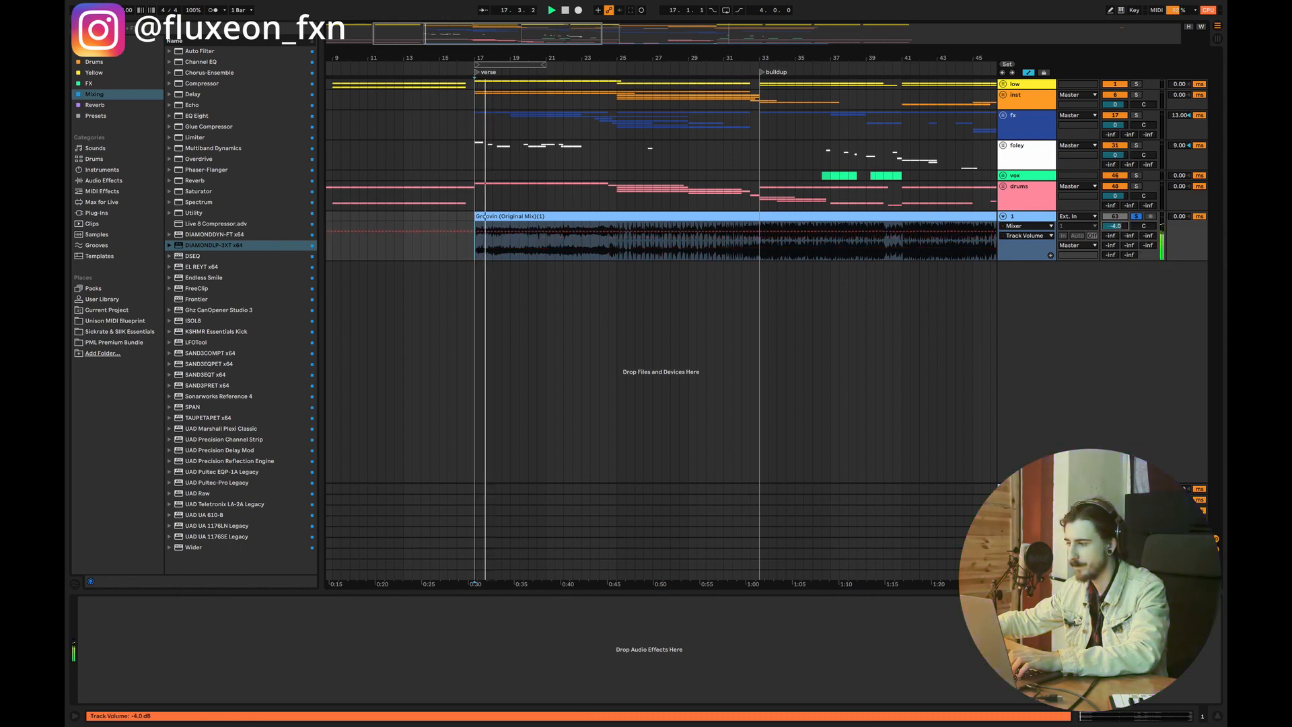
- Open the Groovin clip's waveform view during playback and close it again, stopping near bar 25
double_click(798, 216)
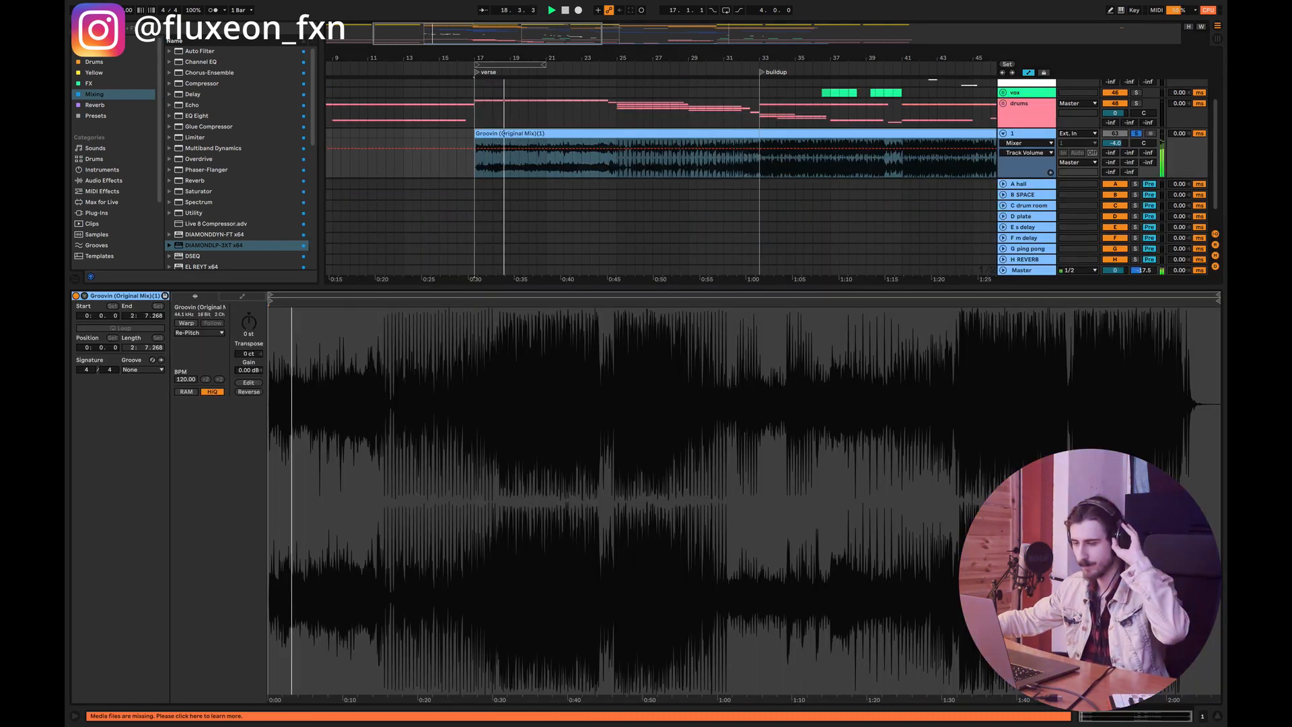
click(1218, 716)
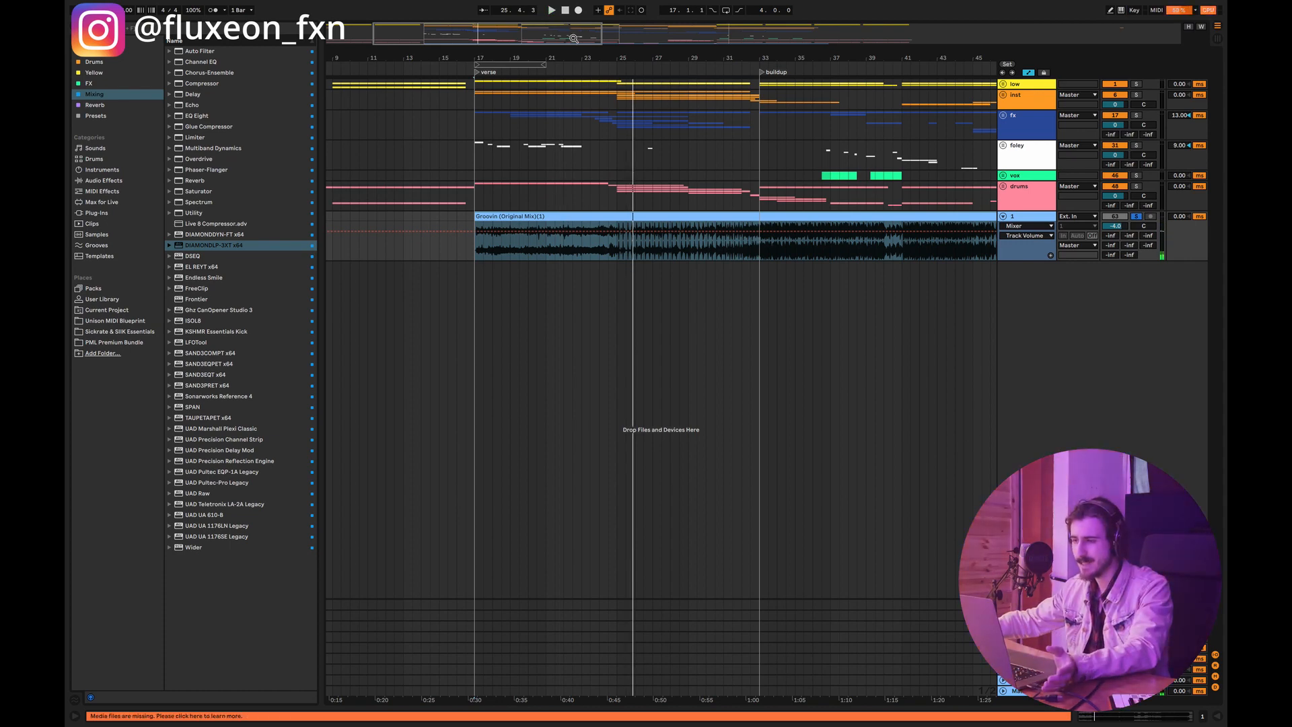
drag(573, 38, 572, 29)
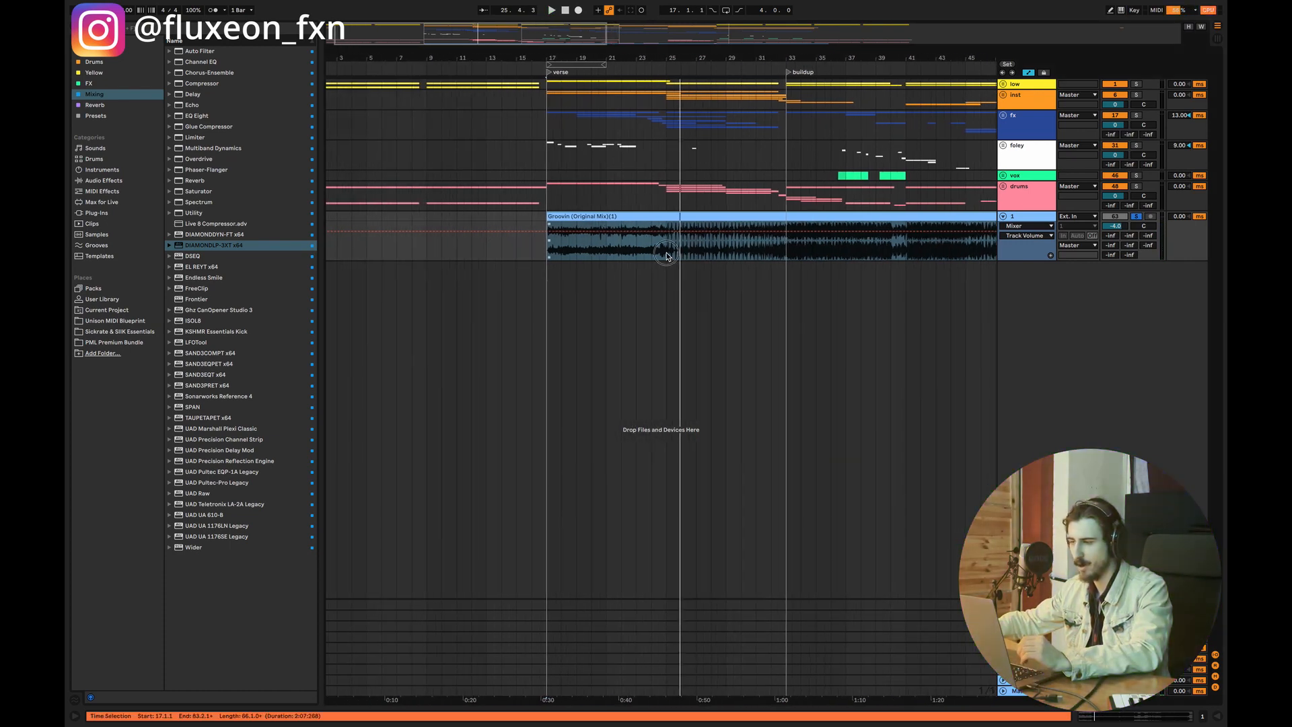
- Highlight bars 17 to 25 of the verse, and expand the fx group and its first hit track for inspection
drag(667, 205, 547, 82)
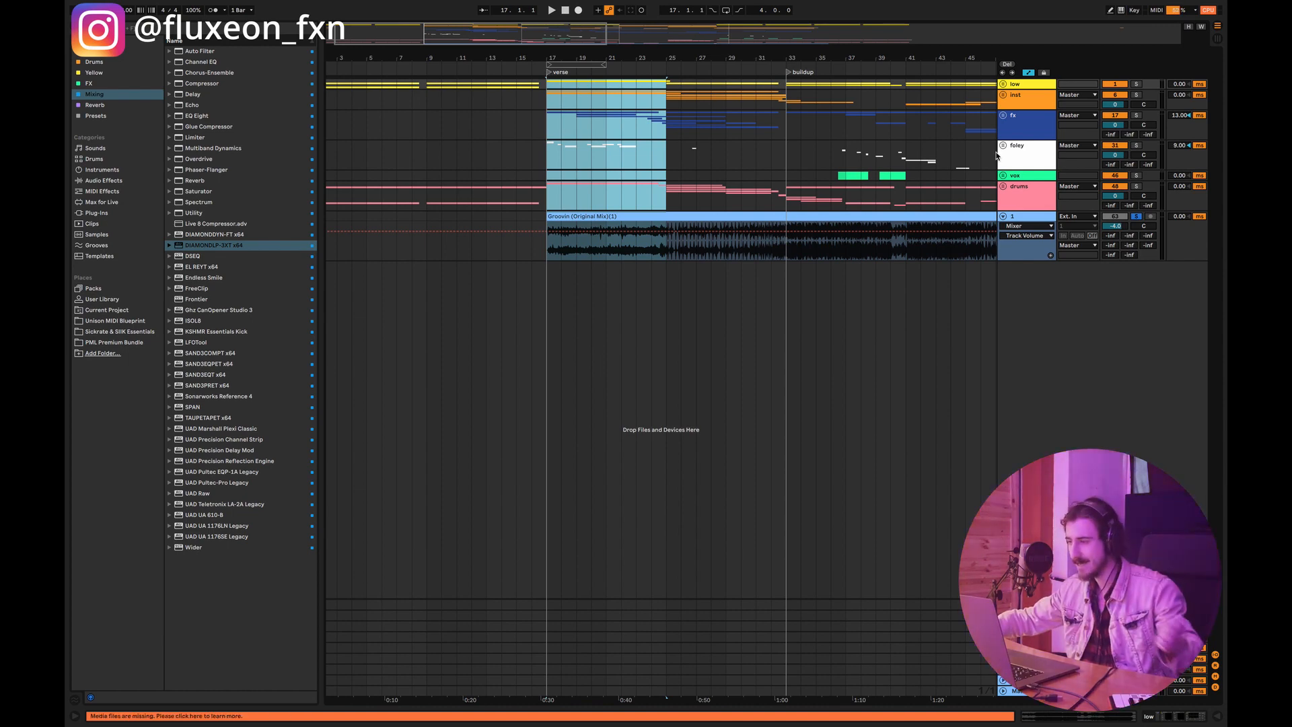
click(1003, 118)
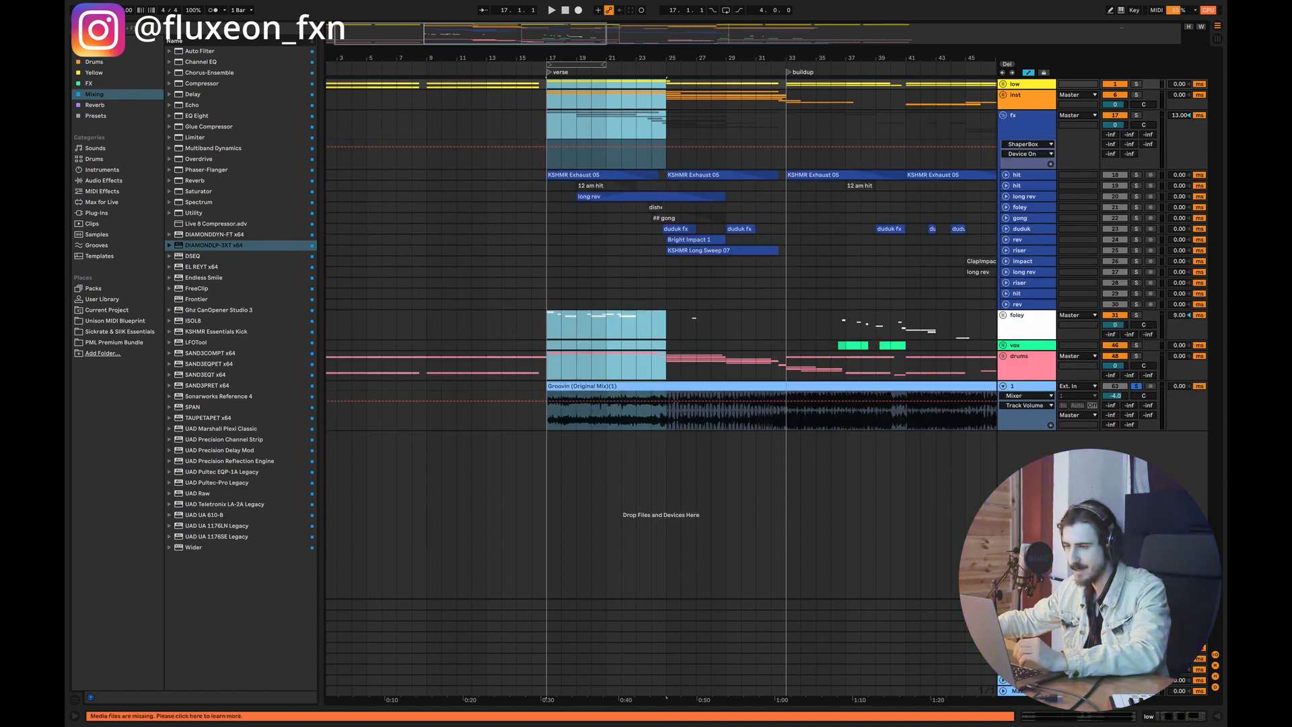
scroll(566, 106, up, 3)
click(1005, 175)
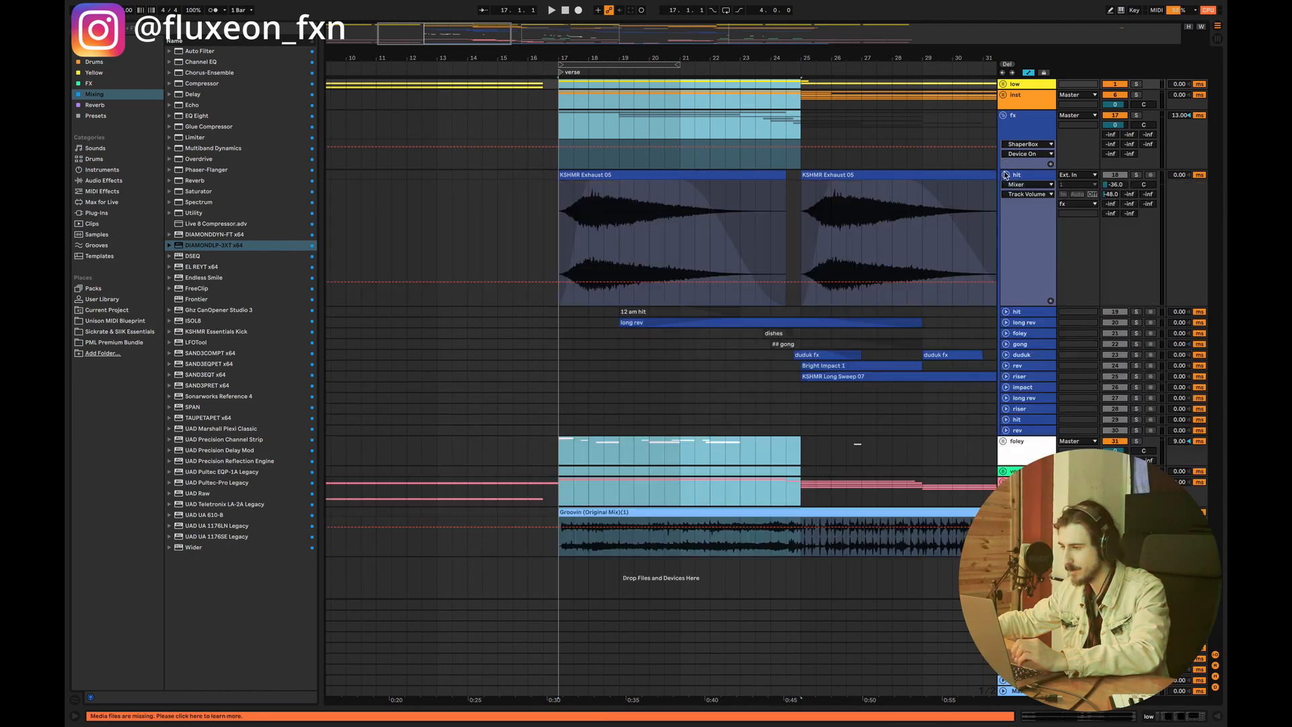
click(550, 236)
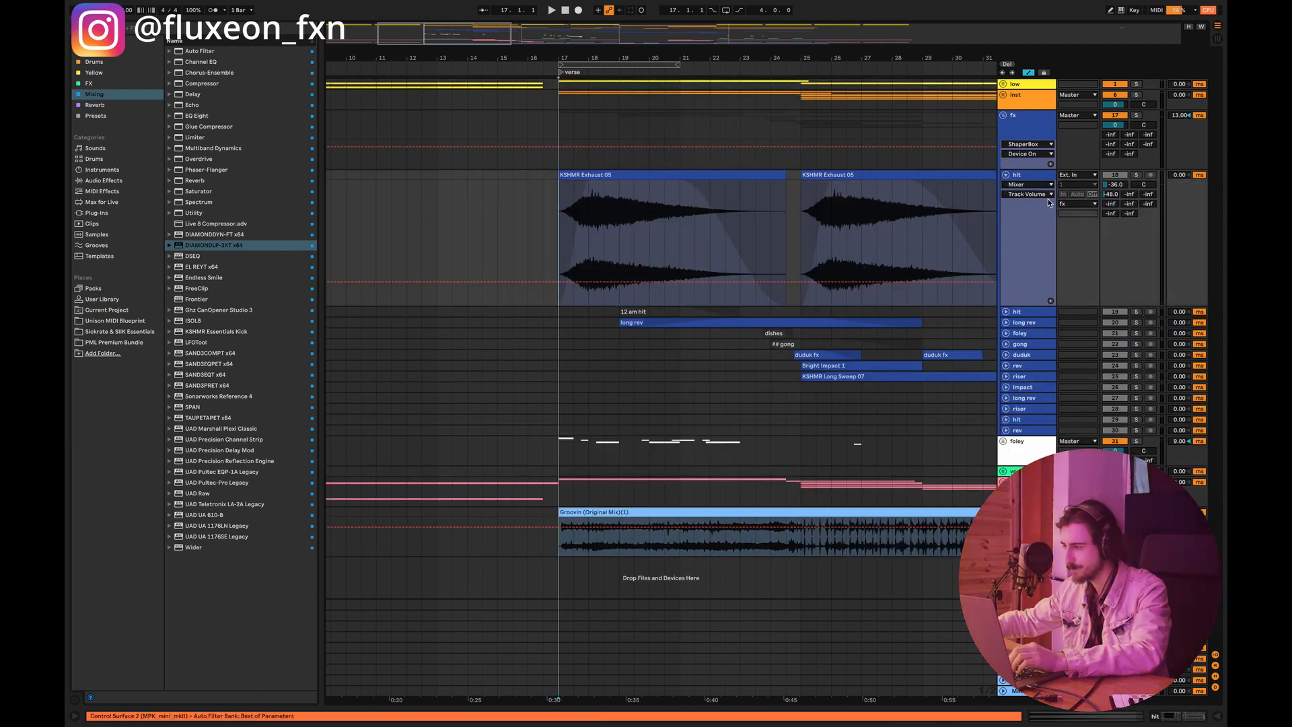
- Remove all audio effects from the fx group track
double_click(1027, 127)
click(736, 649)
key(super+a)
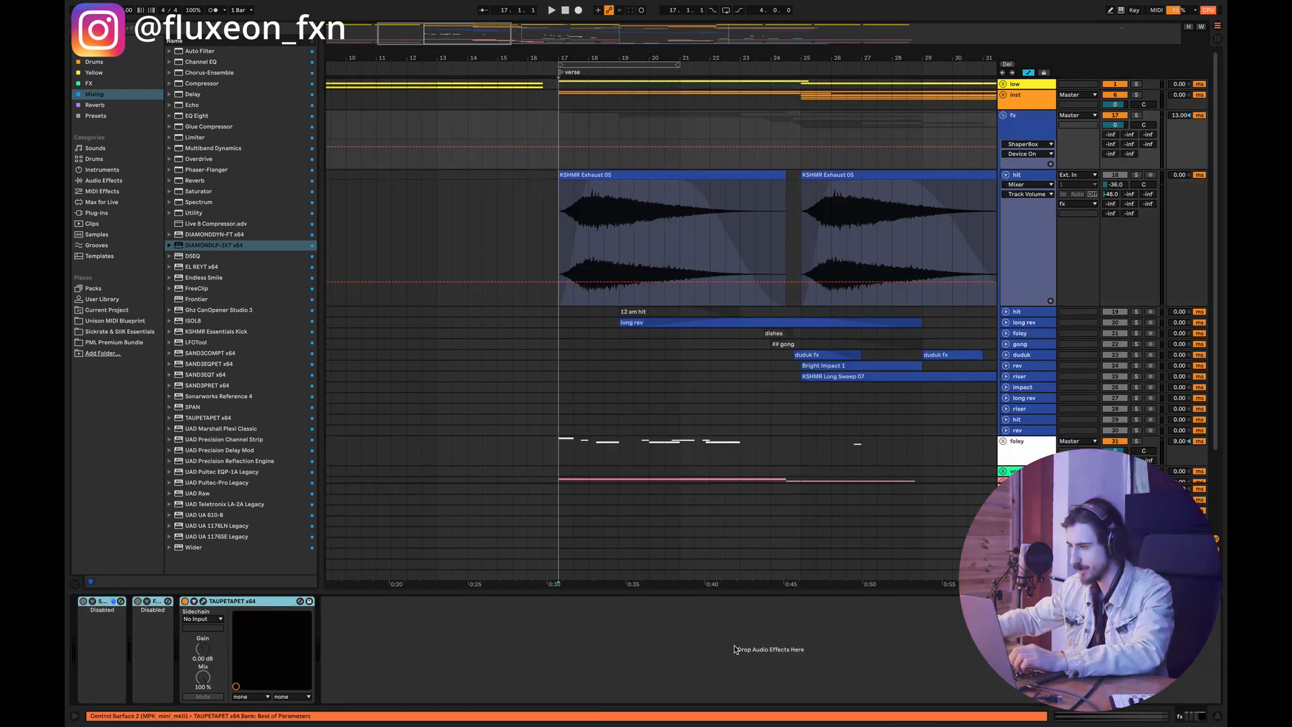
- Solo the first hit track, play it from bar 17 and set its volume to -28.5 dB
click(1136, 175)
key(space)
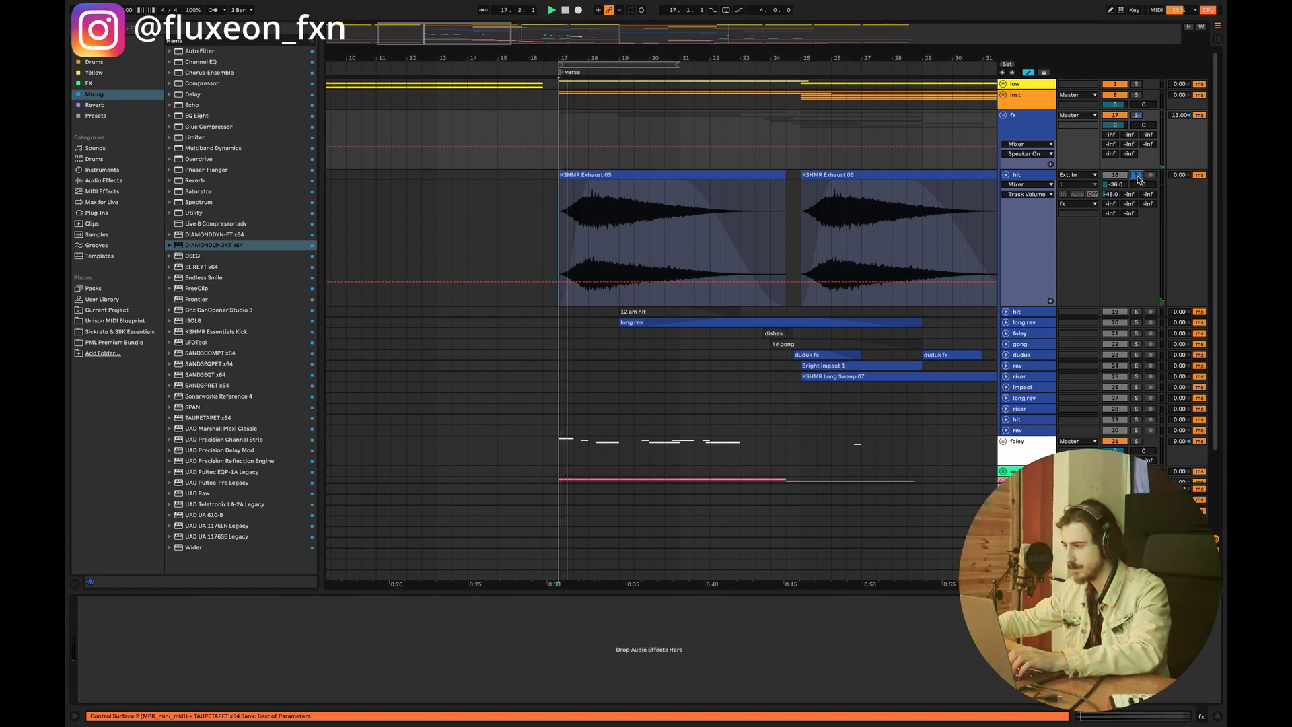
drag(1115, 184, 1115, 176)
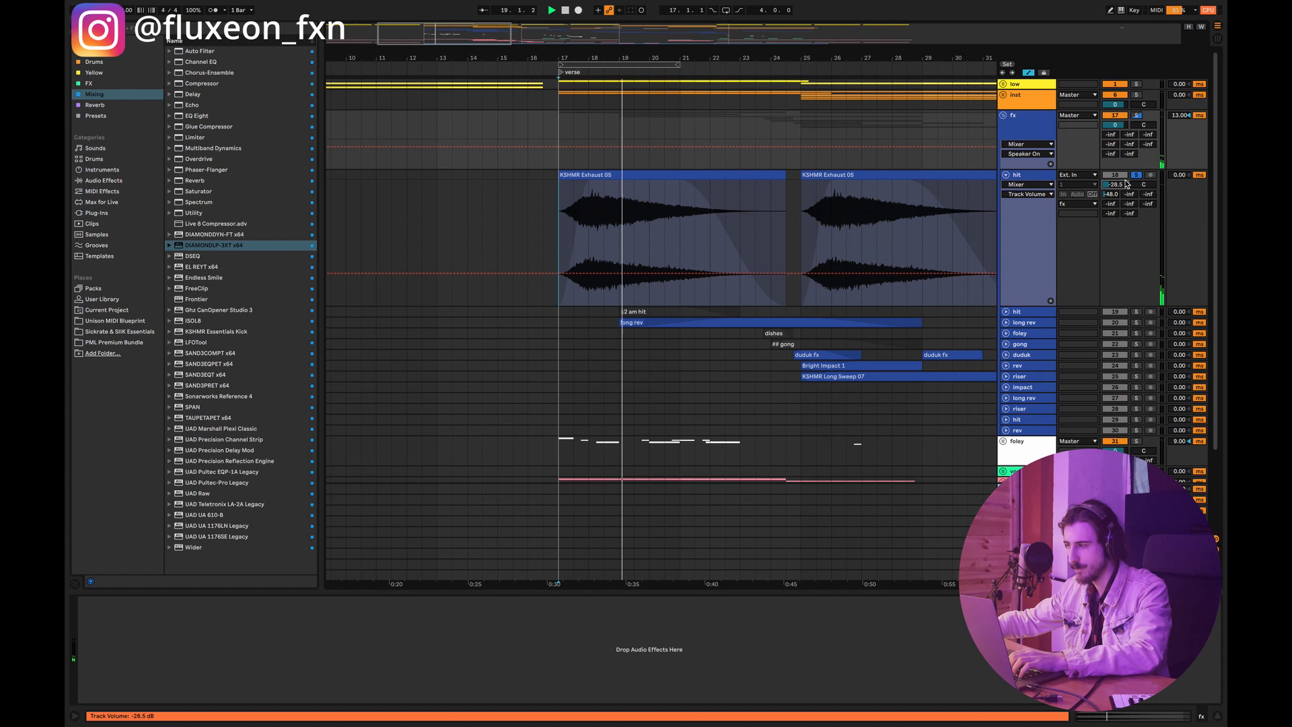
key(space)
- Expand and solo the long rev track, and play its clip from bar 23
click(1006, 323)
click(737, 367)
drag(864, 367, 755, 367)
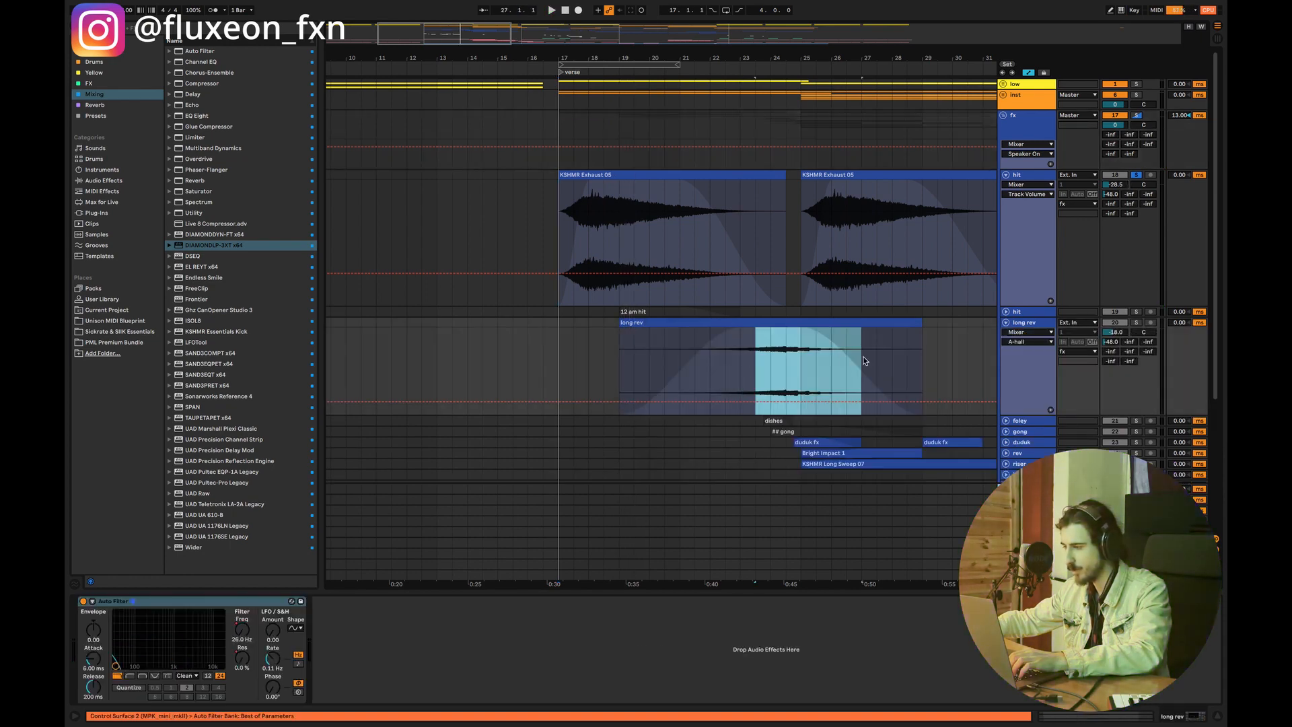
click(741, 366)
key(space)
click(1138, 323)
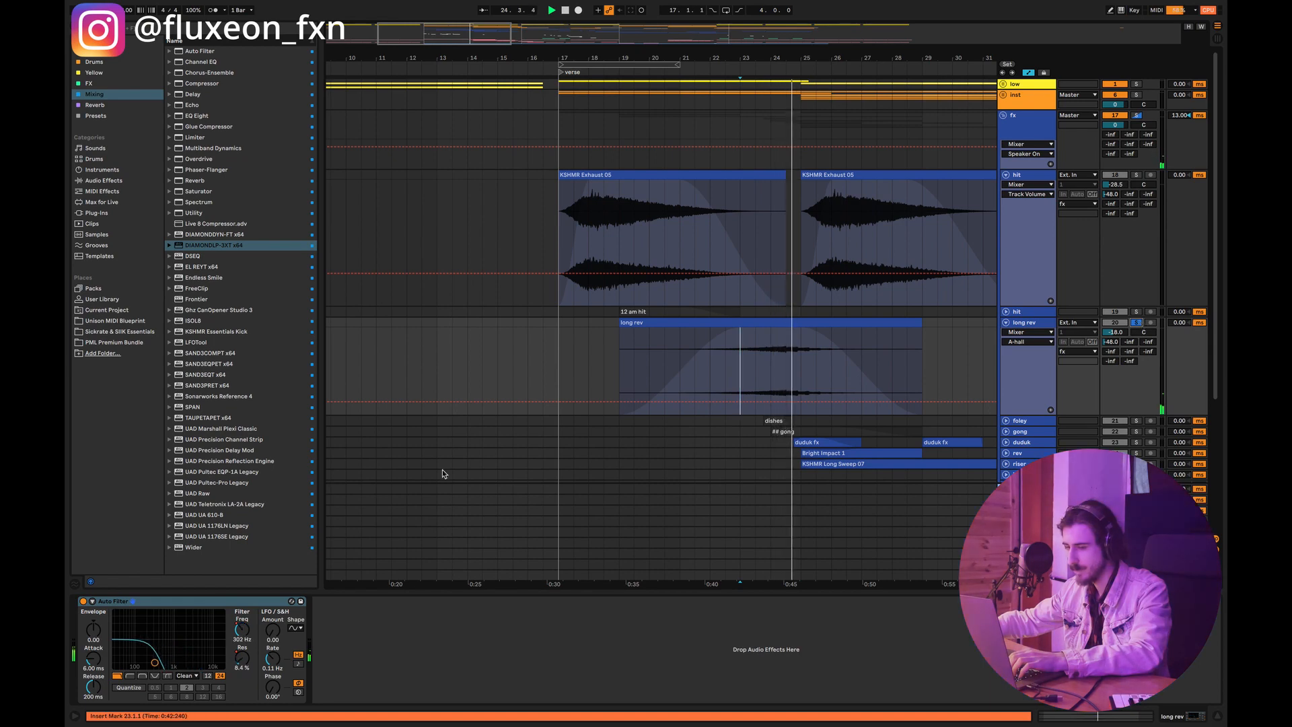
key(space)
- Return the insert marker to bar 17 and collapse the first hit track and the fx group
click(569, 367)
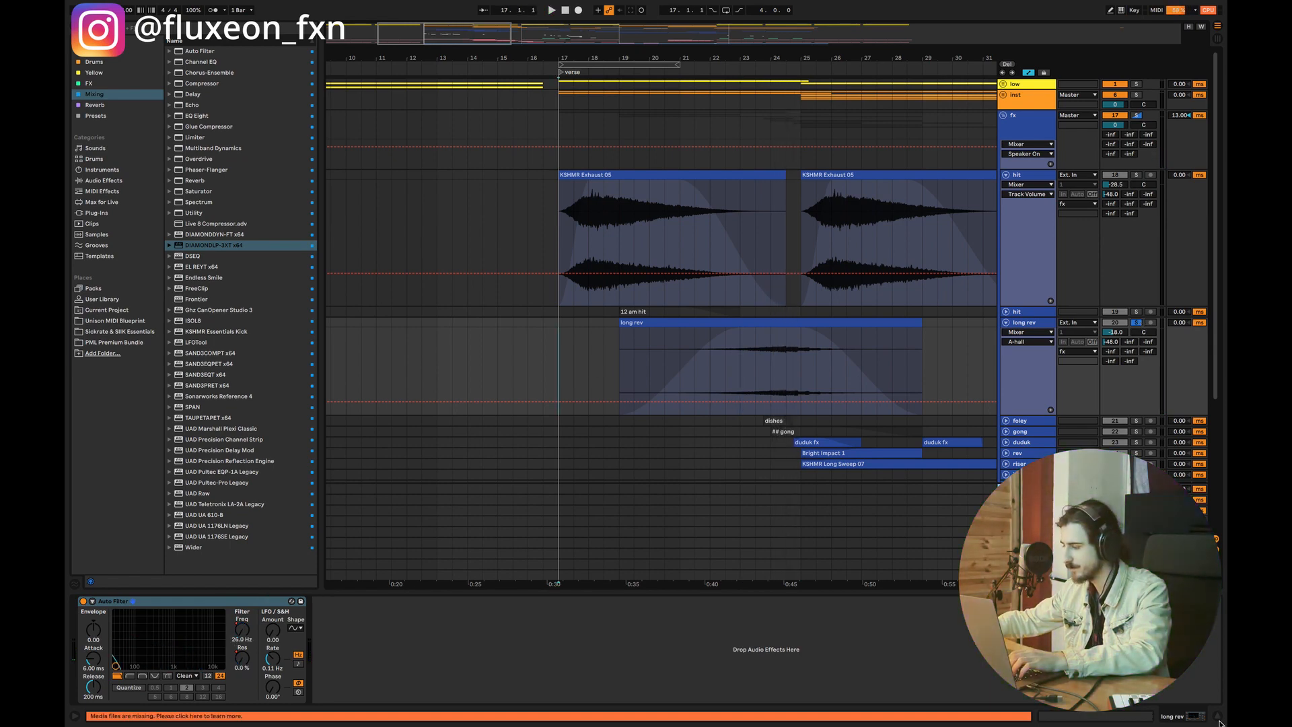
click(1005, 175)
click(1002, 116)
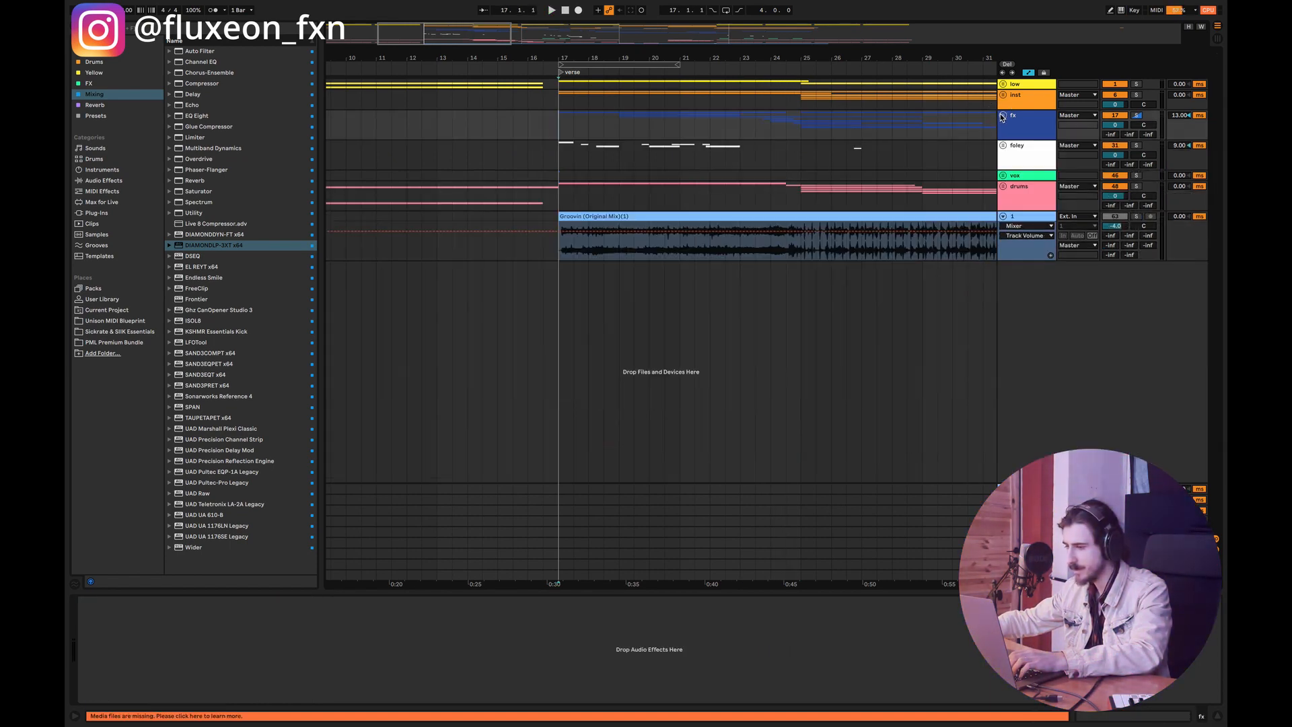
- Expand the drums group and its damage track, and place the insert marker at bar 17
click(1005, 187)
drag(577, 259, 584, 266)
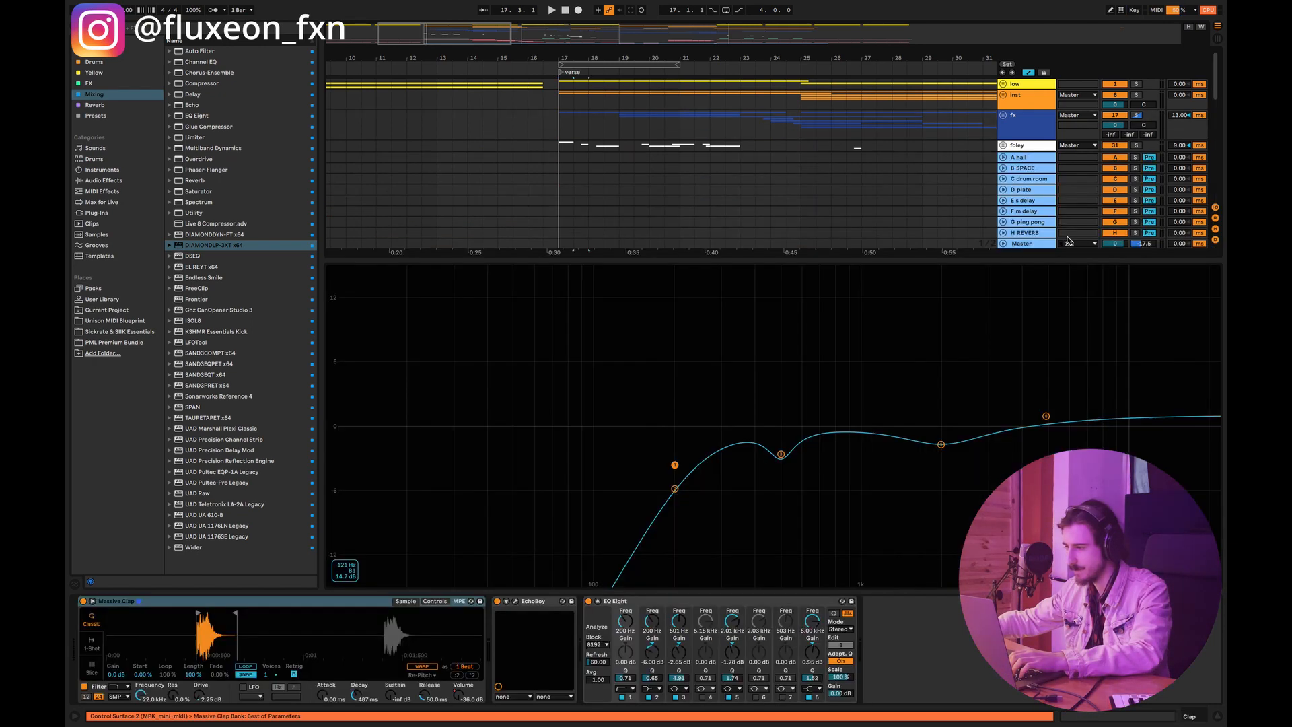
click(1217, 716)
click(1006, 246)
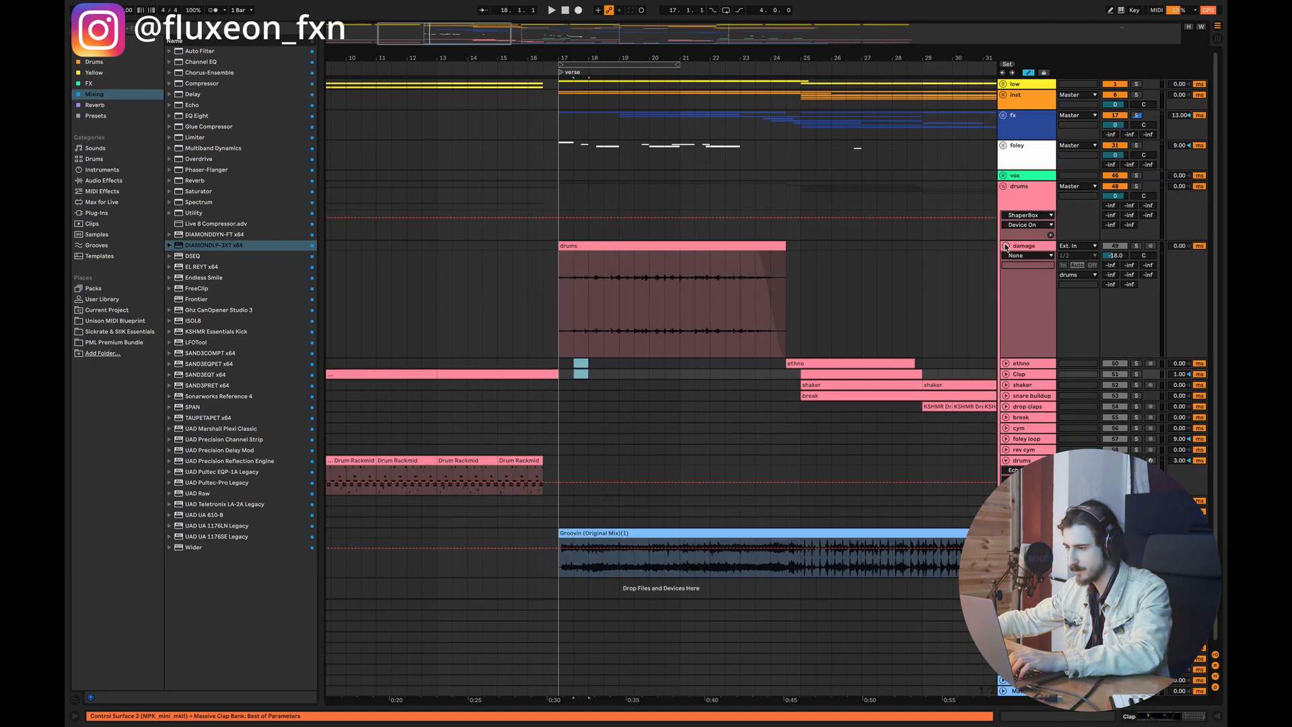
click(556, 318)
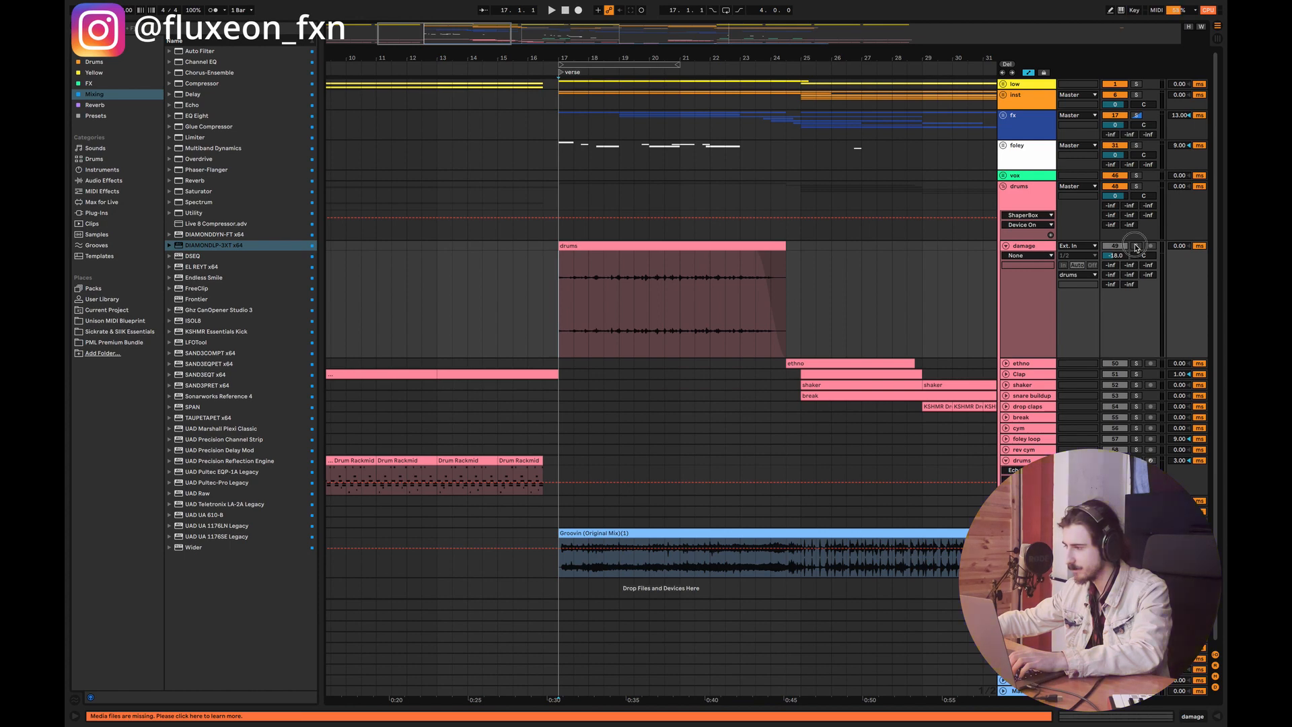
- Solo the damage track for playback and remove all audio effects from the drums group
click(1136, 246)
key(space)
click(1001, 254)
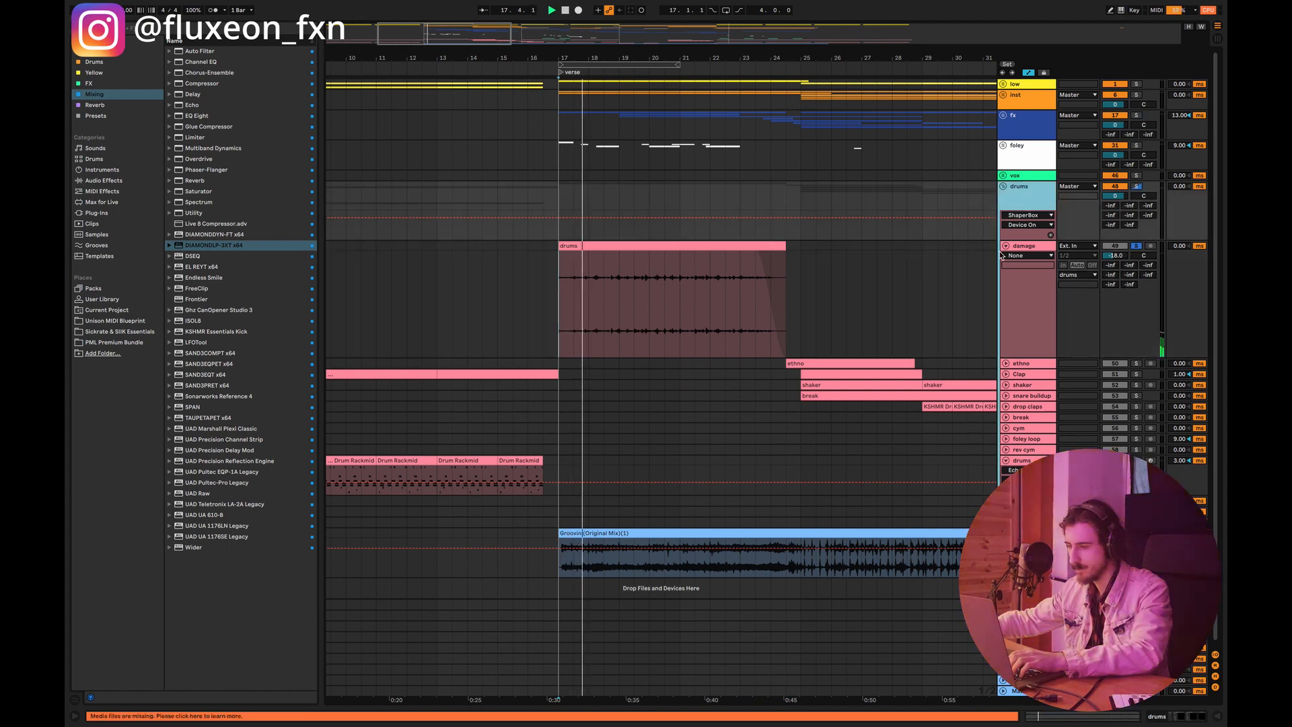
double_click(1002, 255)
key(space)
key(super+a)
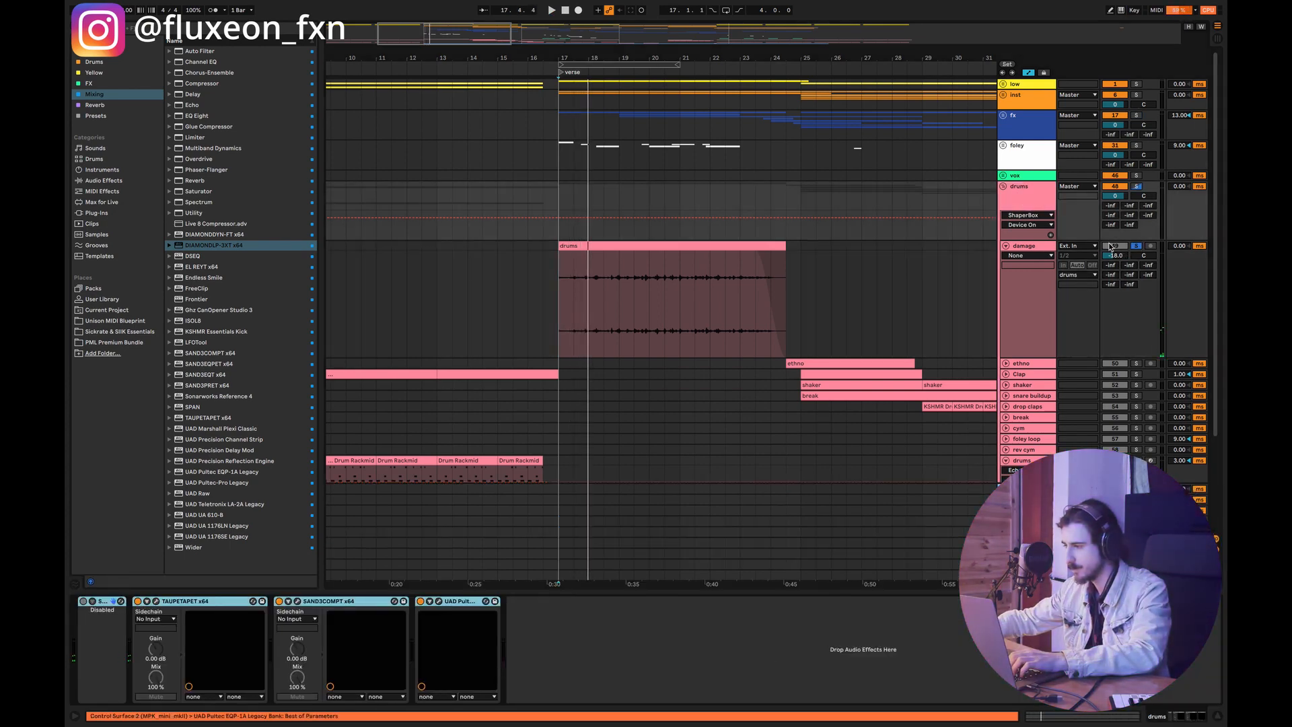
key(Delete)
- Play the damage track from bar 17, set its volume to -1.5 dB, and collapse the track
key(space)
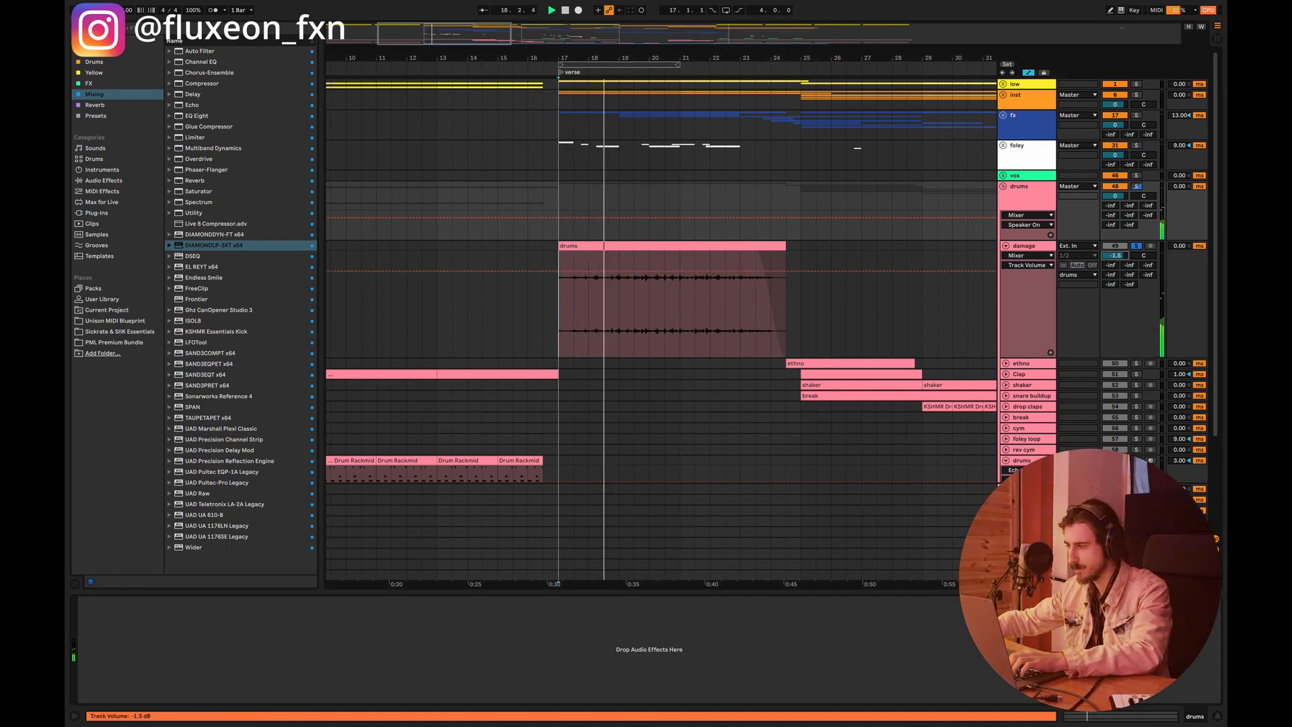
drag(1122, 258, 1121, 257)
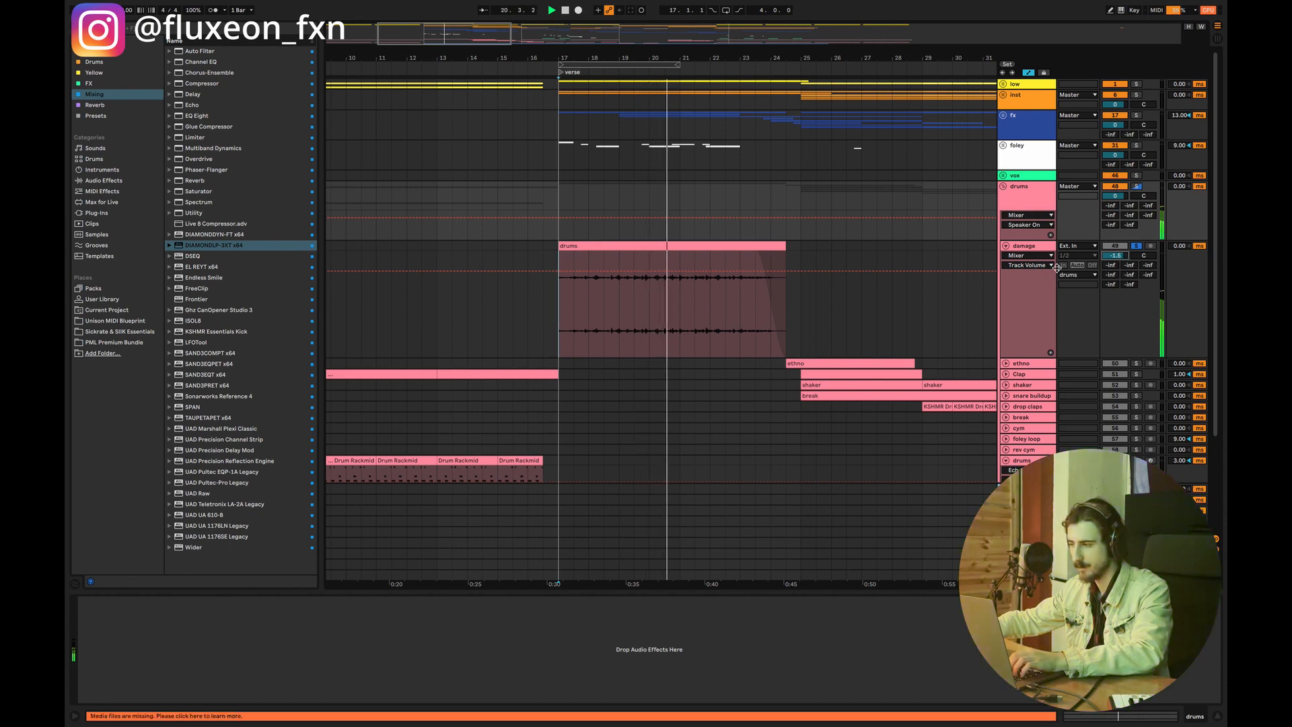
click(1017, 246)
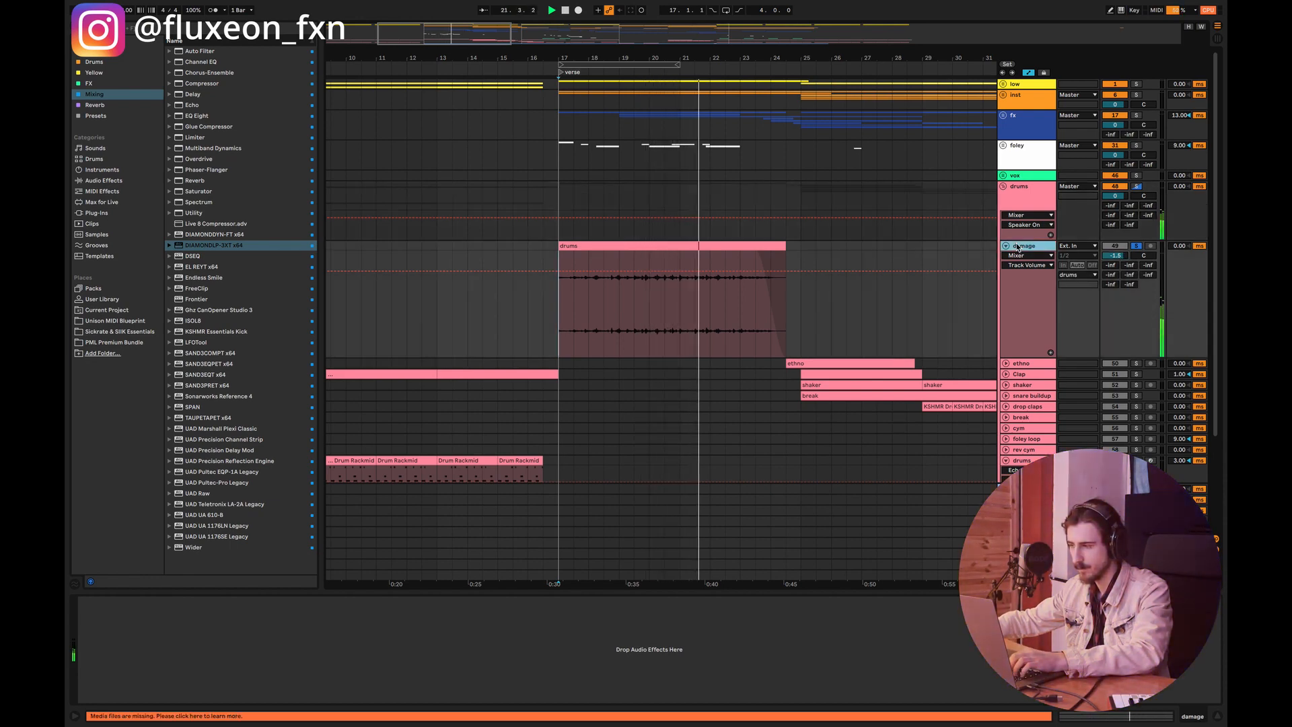
click(1218, 716)
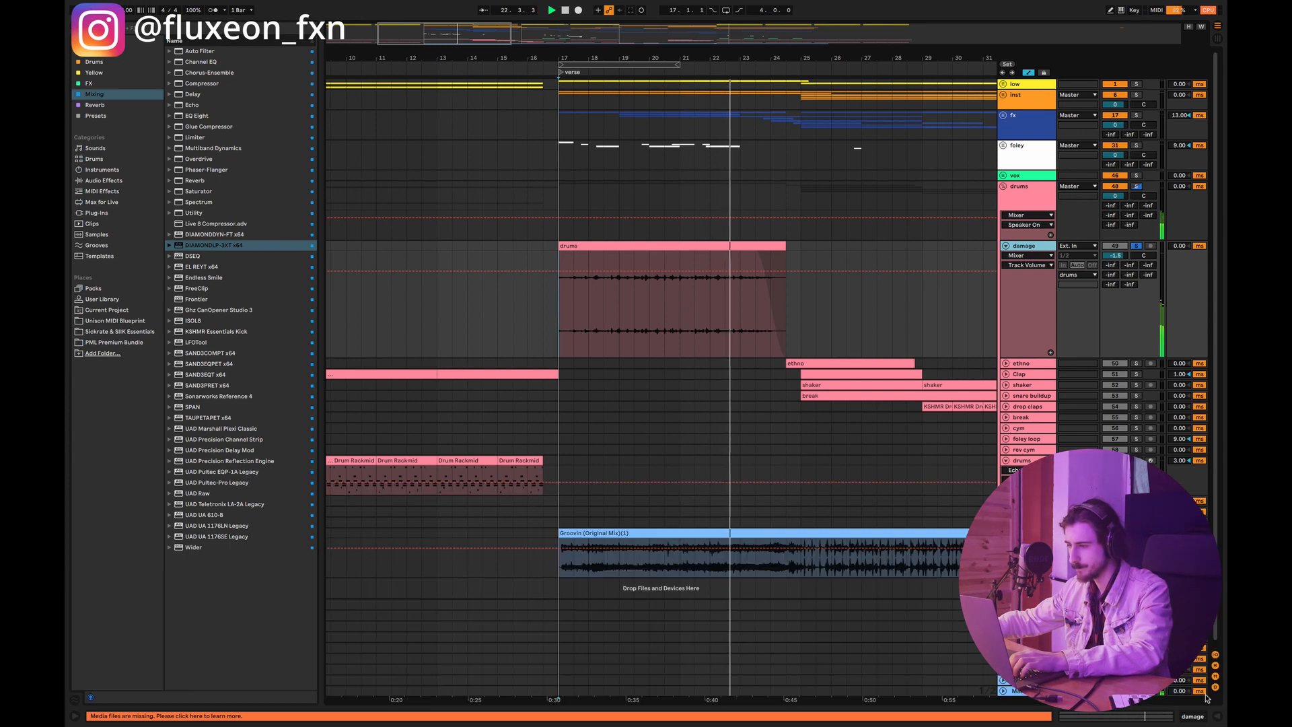
click(1005, 246)
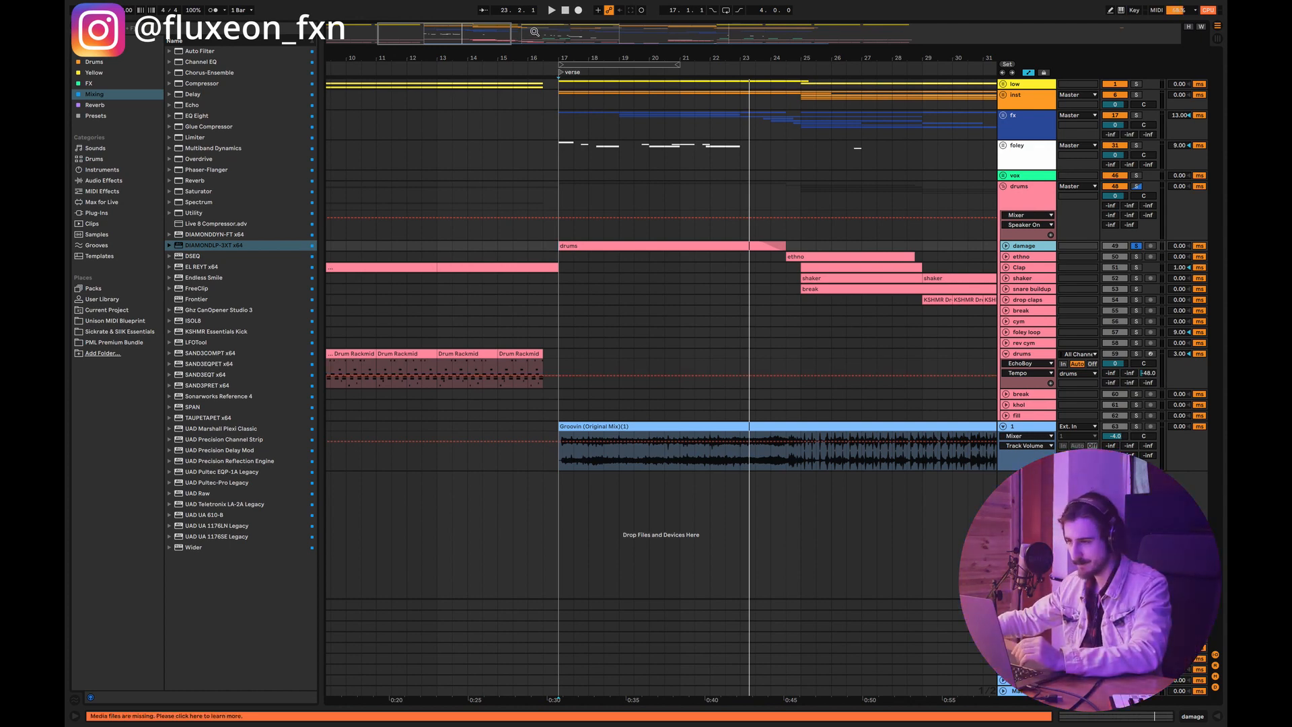
- Highlight bars 17 to 25 across the low through foley tracks, and bars 25 to 33 on the foley track
drag(534, 31, 556, 22)
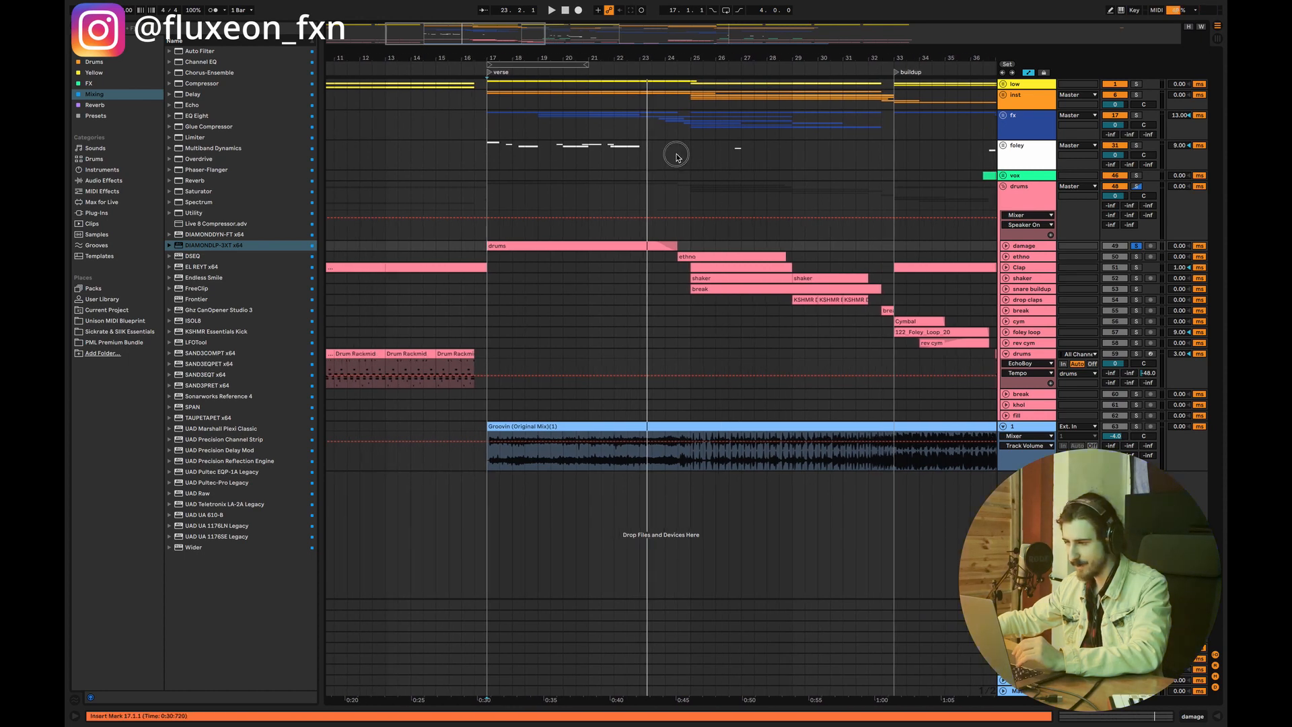
drag(676, 157, 487, 80)
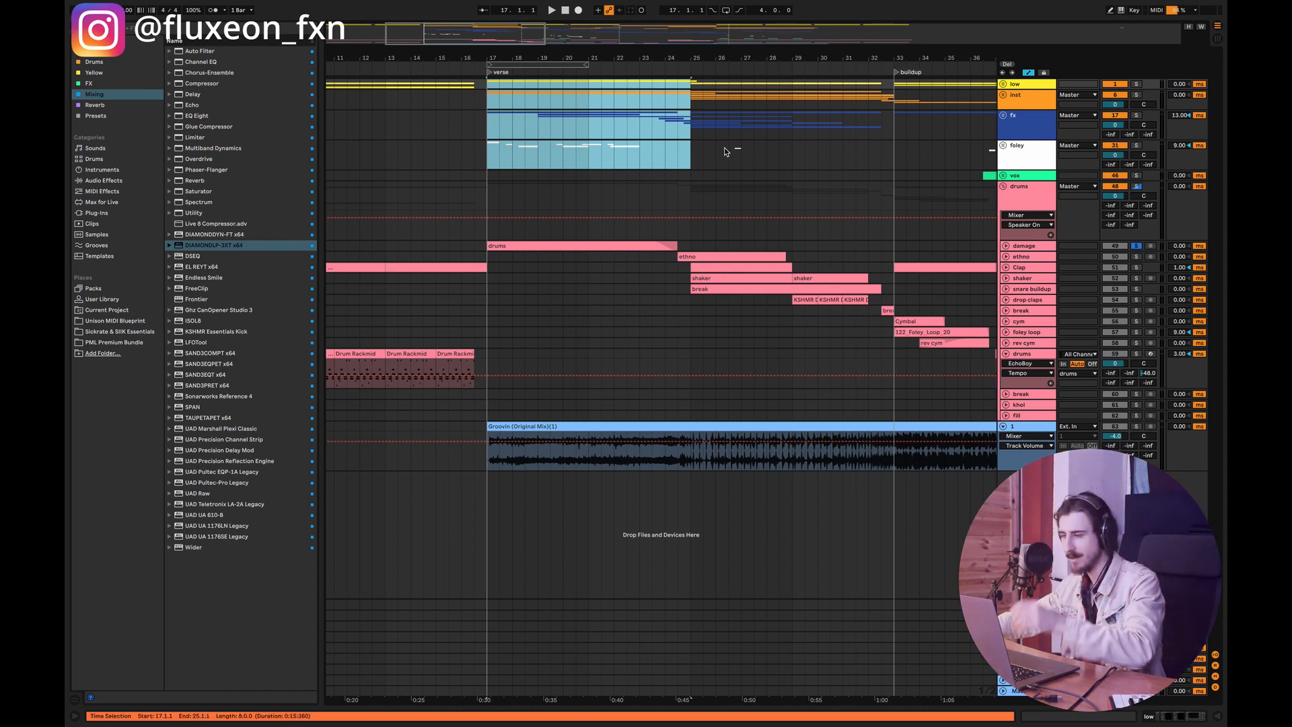
drag(696, 154, 893, 153)
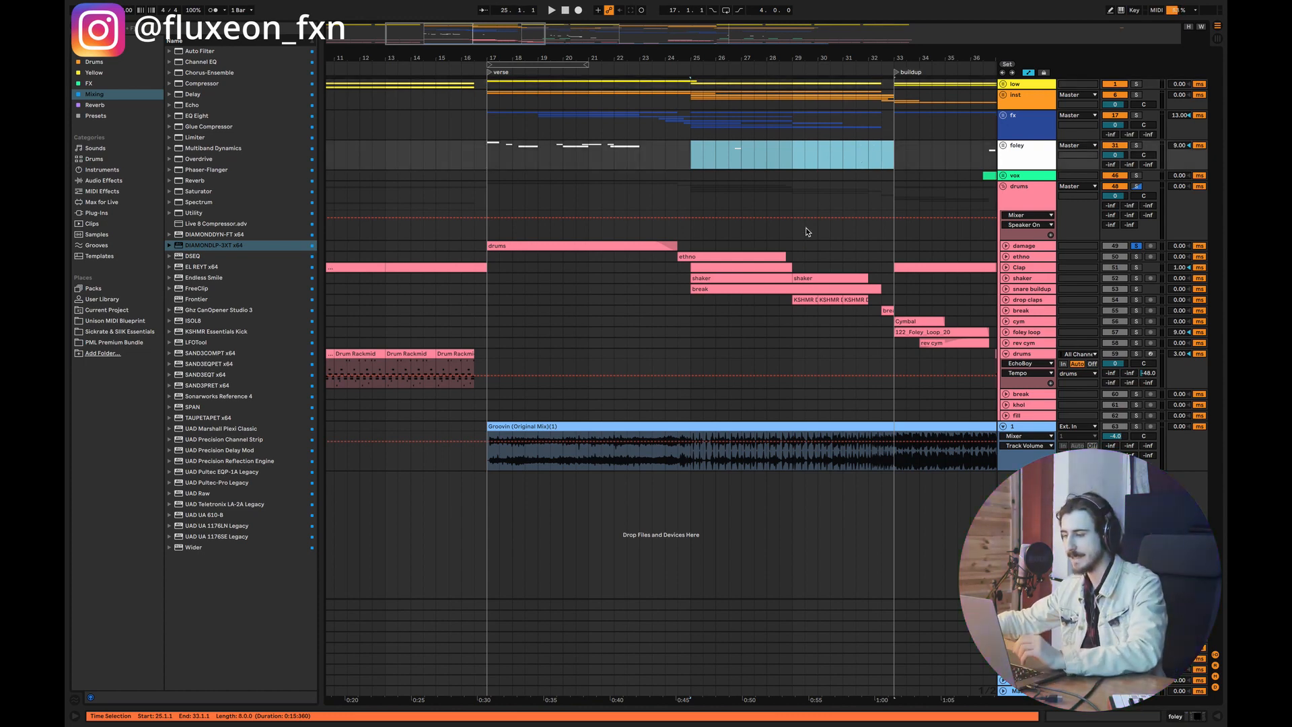
drag(517, 45, 543, 39)
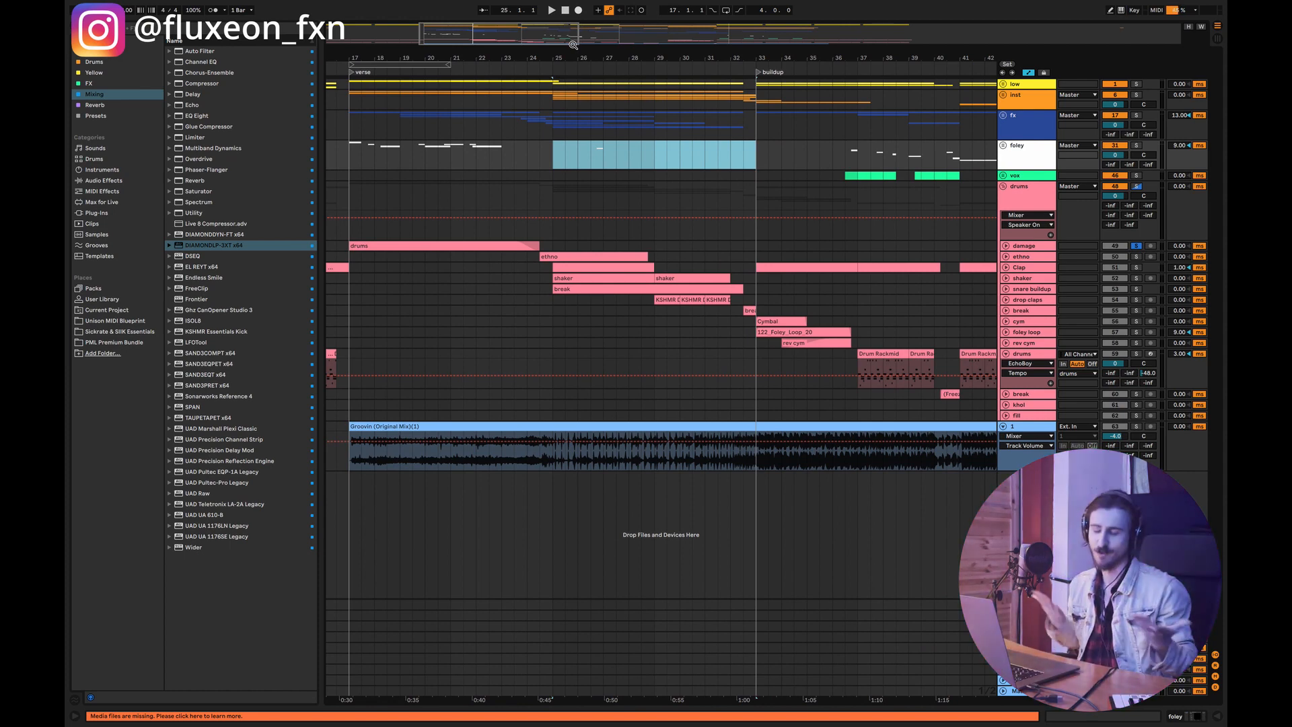
- Solo the Groovin reference track and play it from bar 25 through to the buildup
click(552, 148)
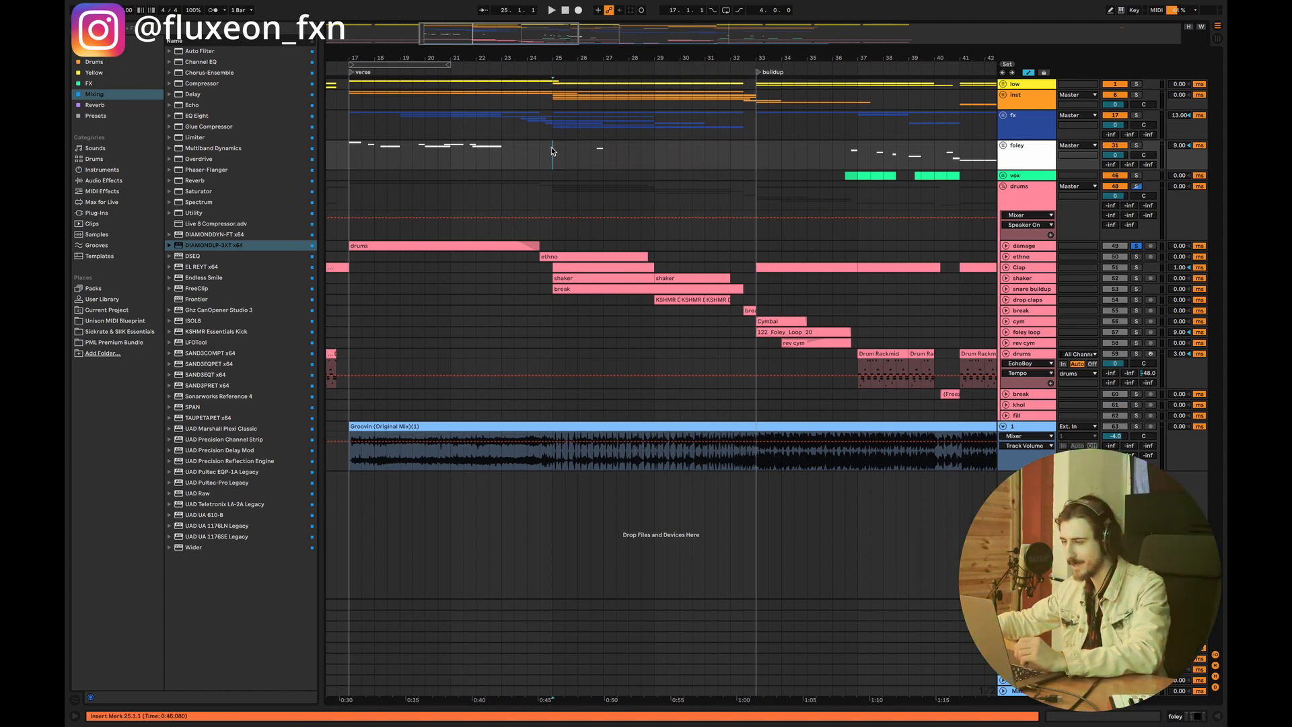
click(1139, 428)
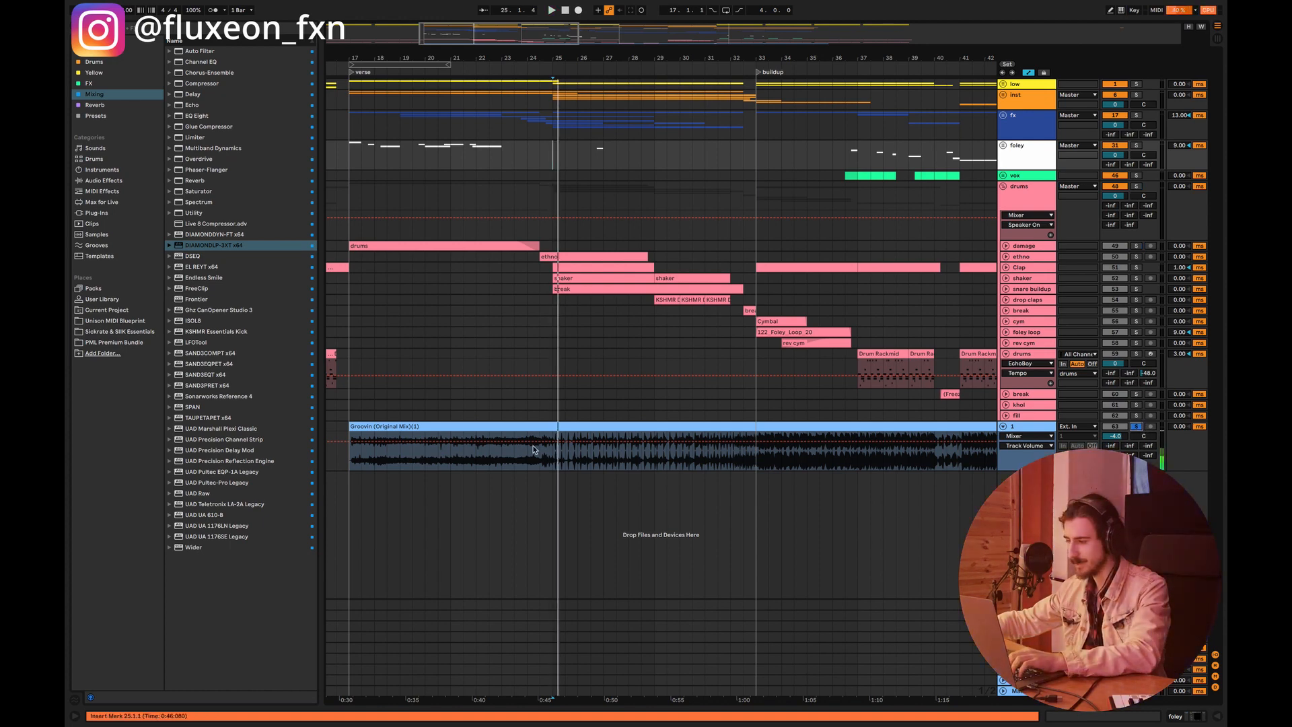
click(640, 466)
key(space)
click(604, 462)
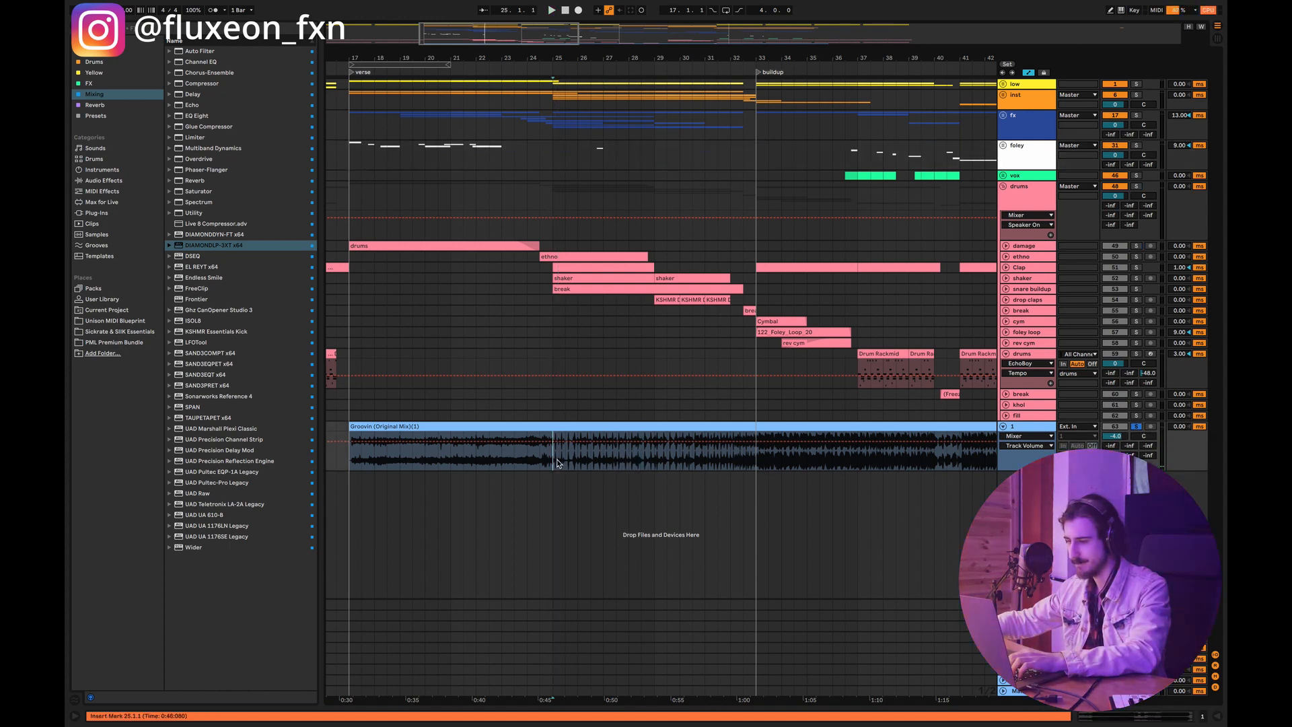
key(space)
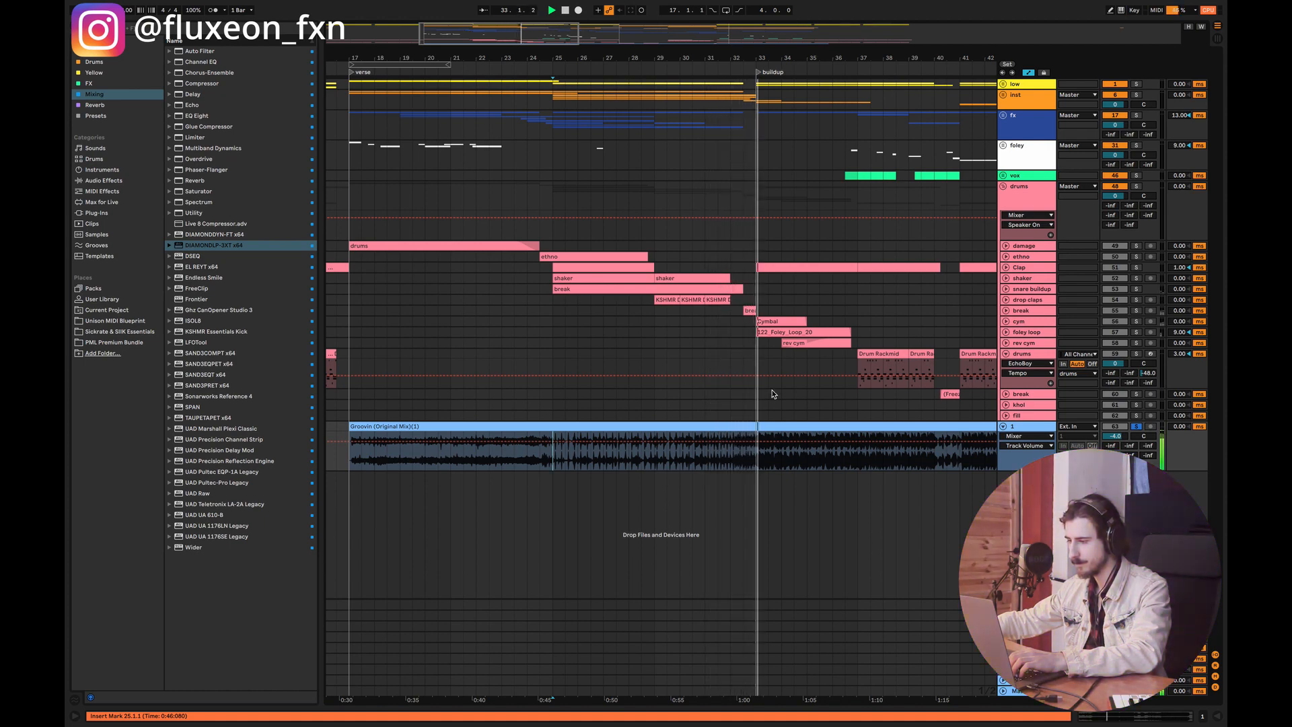
- Stop playback and highlight 32.2 to 32.3 on the fill track, just before the buildup
click(743, 415)
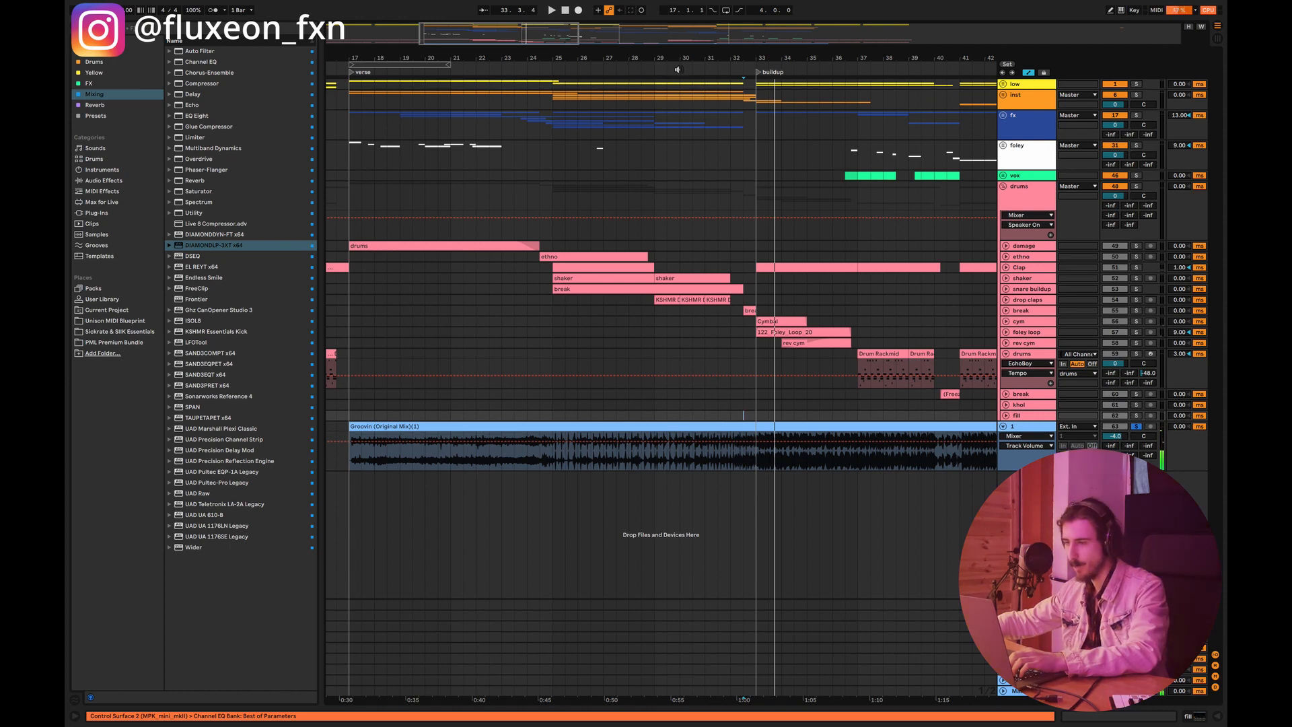
mouse_move(524, 36)
mouse_down()
mouse_move(548, 45)
mouse_move(536, 54)
mouse_up()
drag(623, 415, 632, 416)
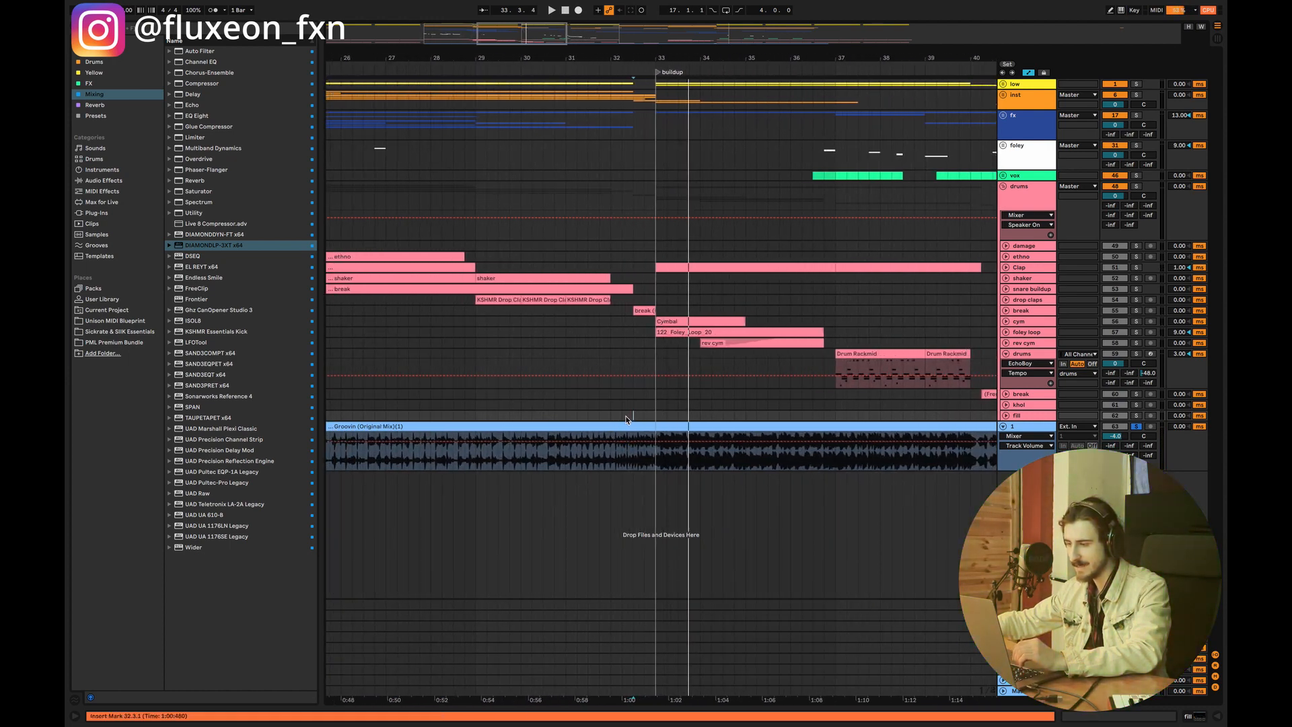
key(space)
- Expand and solo the break track whose clip precedes the buildup, and play it from 32.3
click(1007, 311)
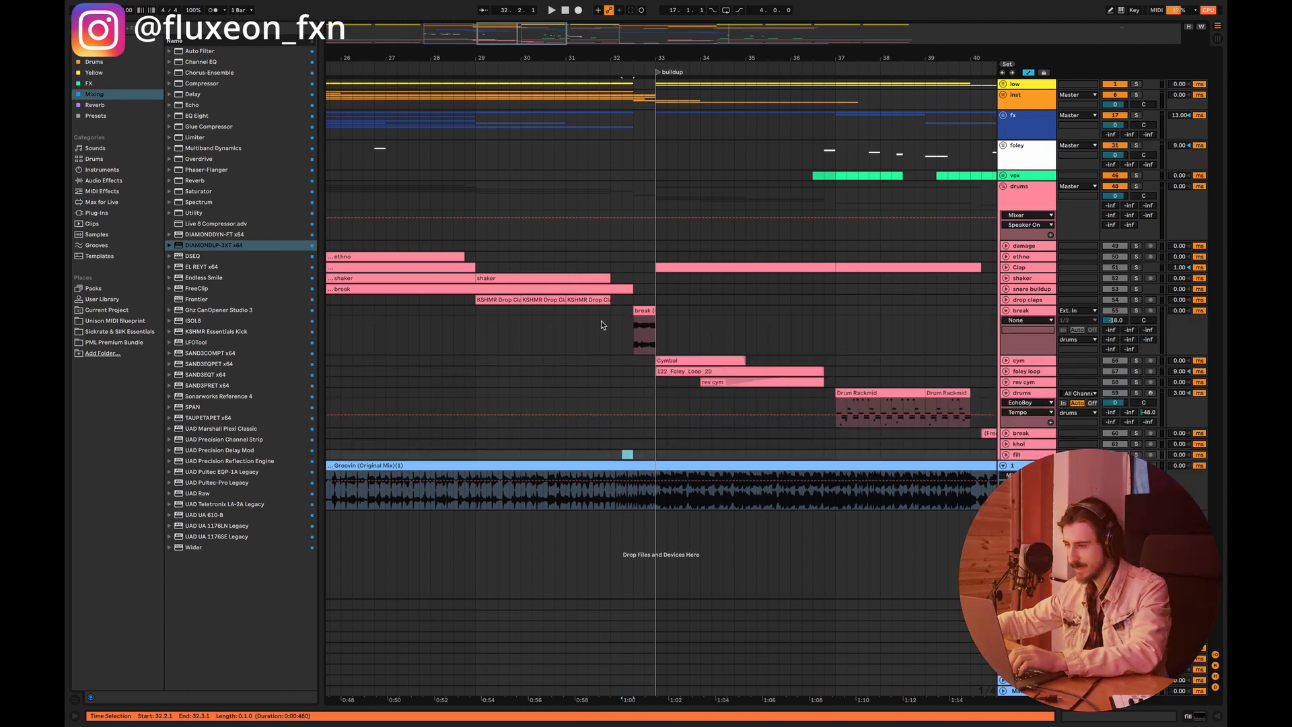
click(631, 330)
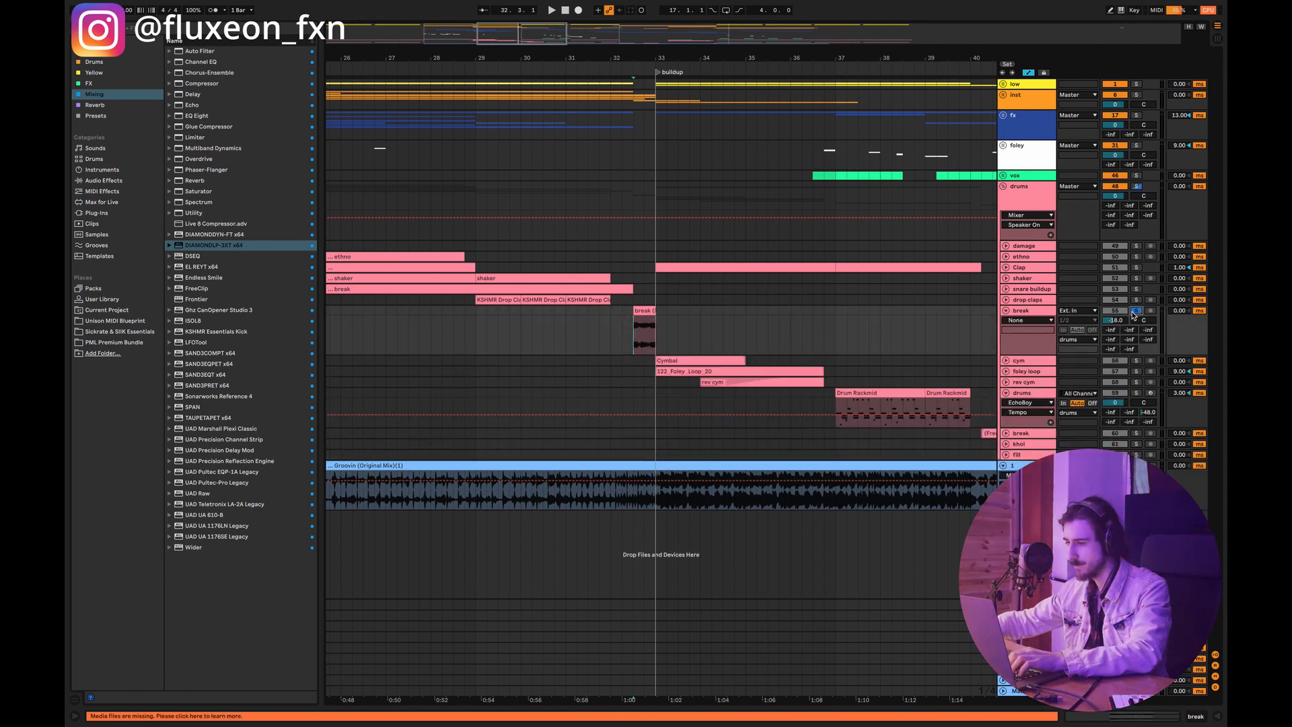
key(space)
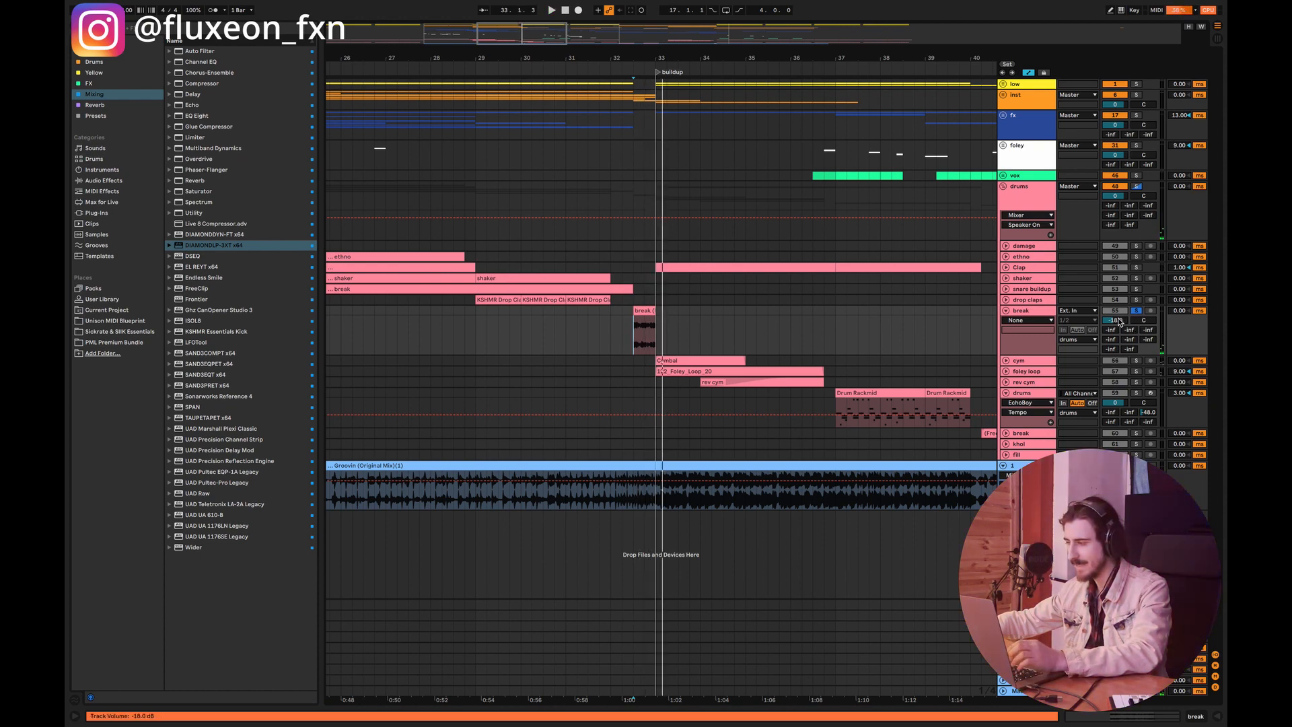
key(space)
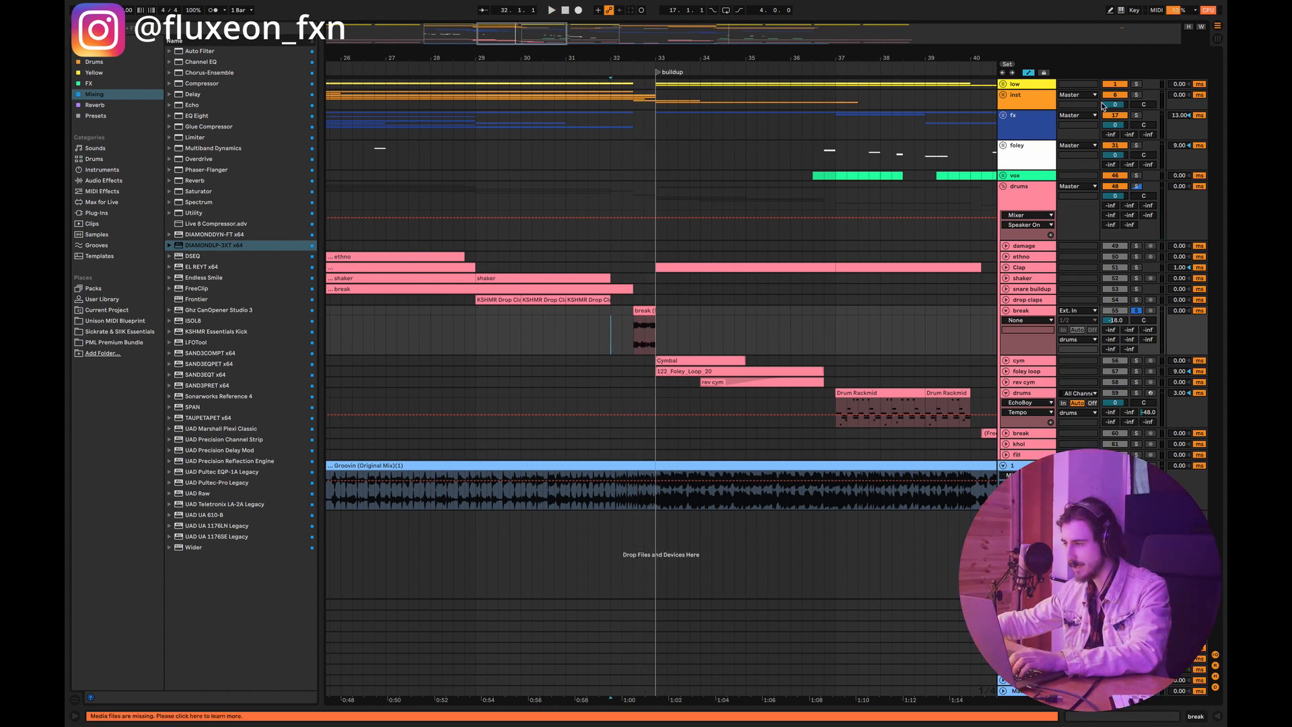
click(619, 495)
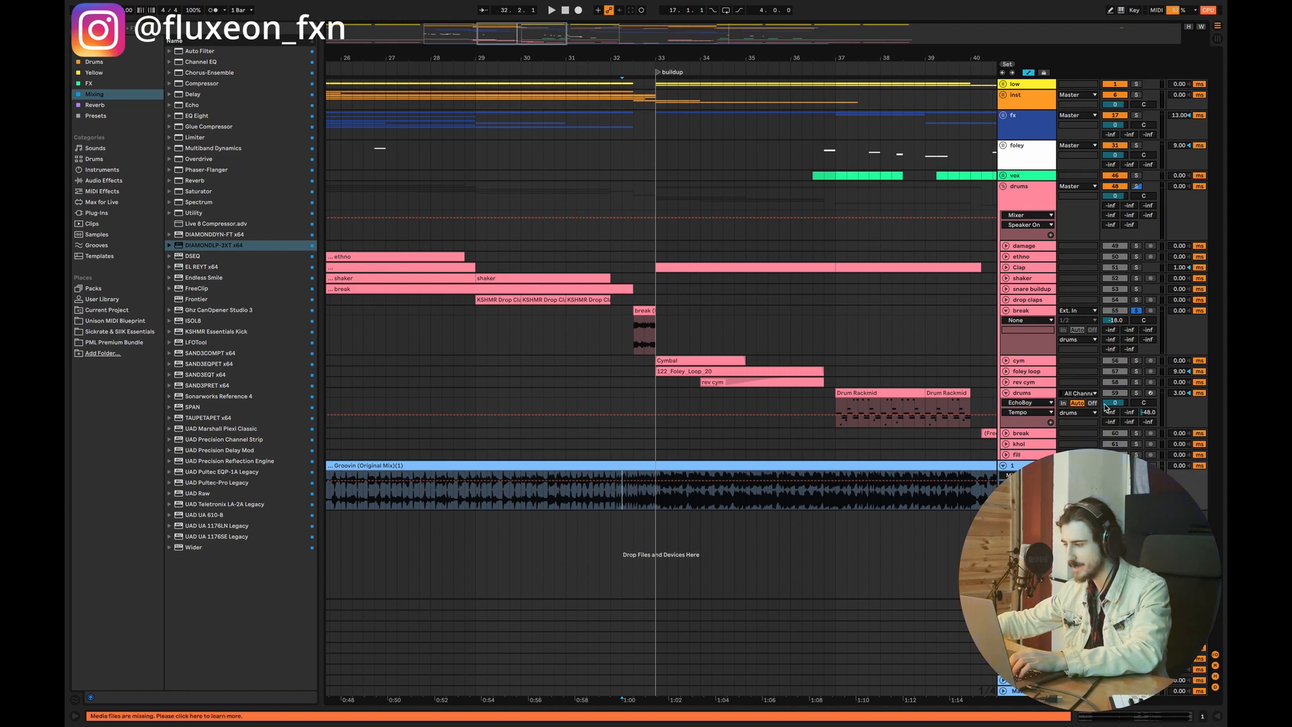
- Expand the inst group and remove all of its audio effects
click(1002, 96)
double_click(1015, 107)
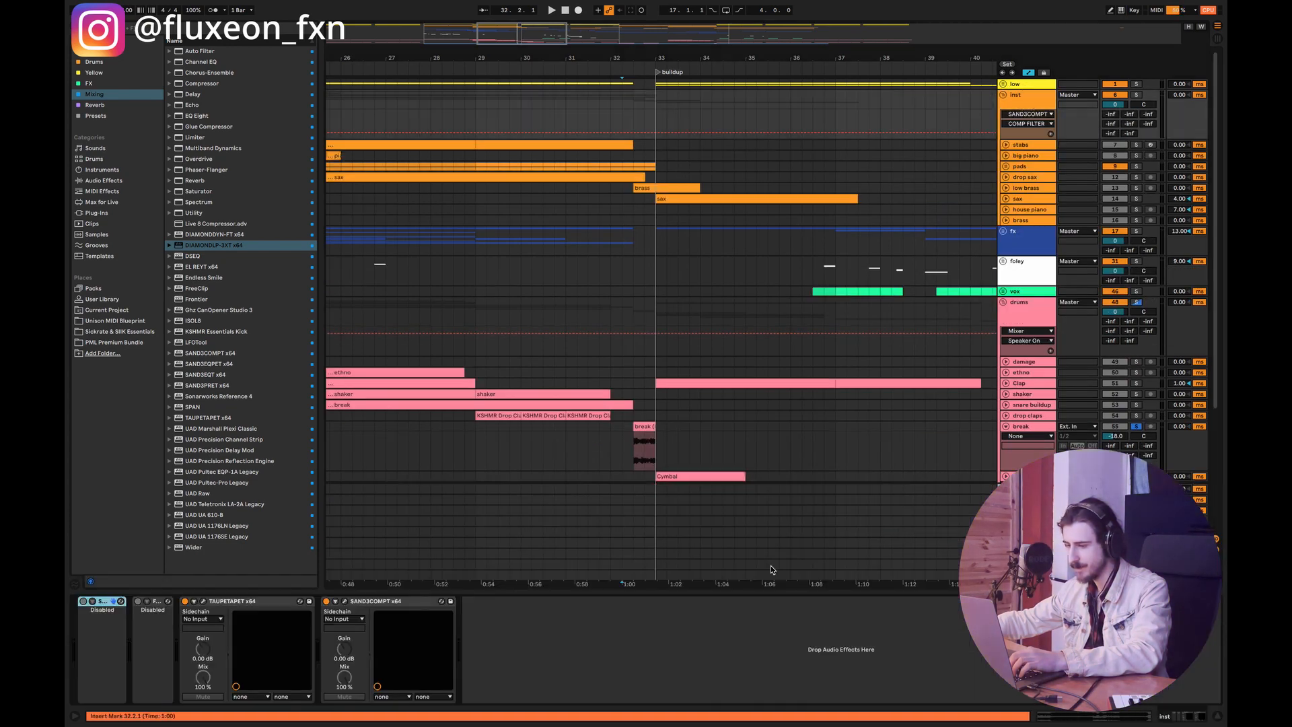
click(797, 663)
key(super+a)
key(Delete)
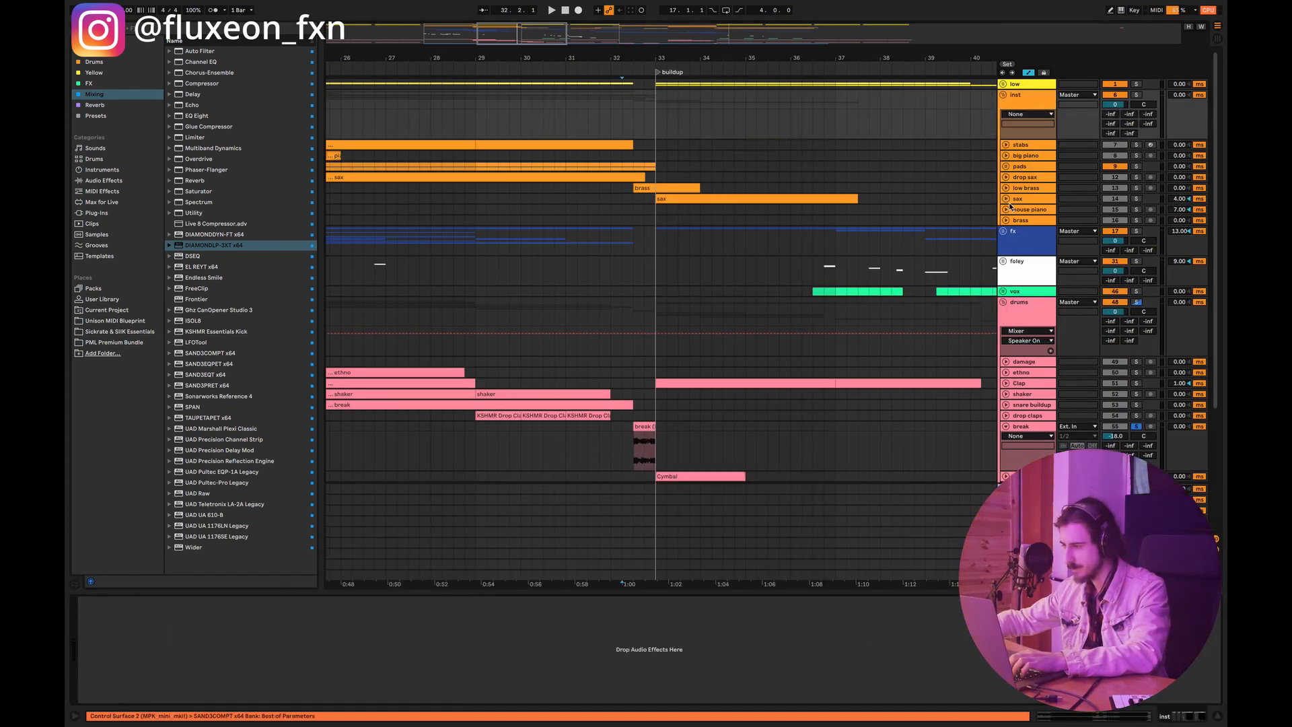
- Unfold the low brass track and audition it soloed from 32.3 into the buildup
click(1005, 188)
click(634, 214)
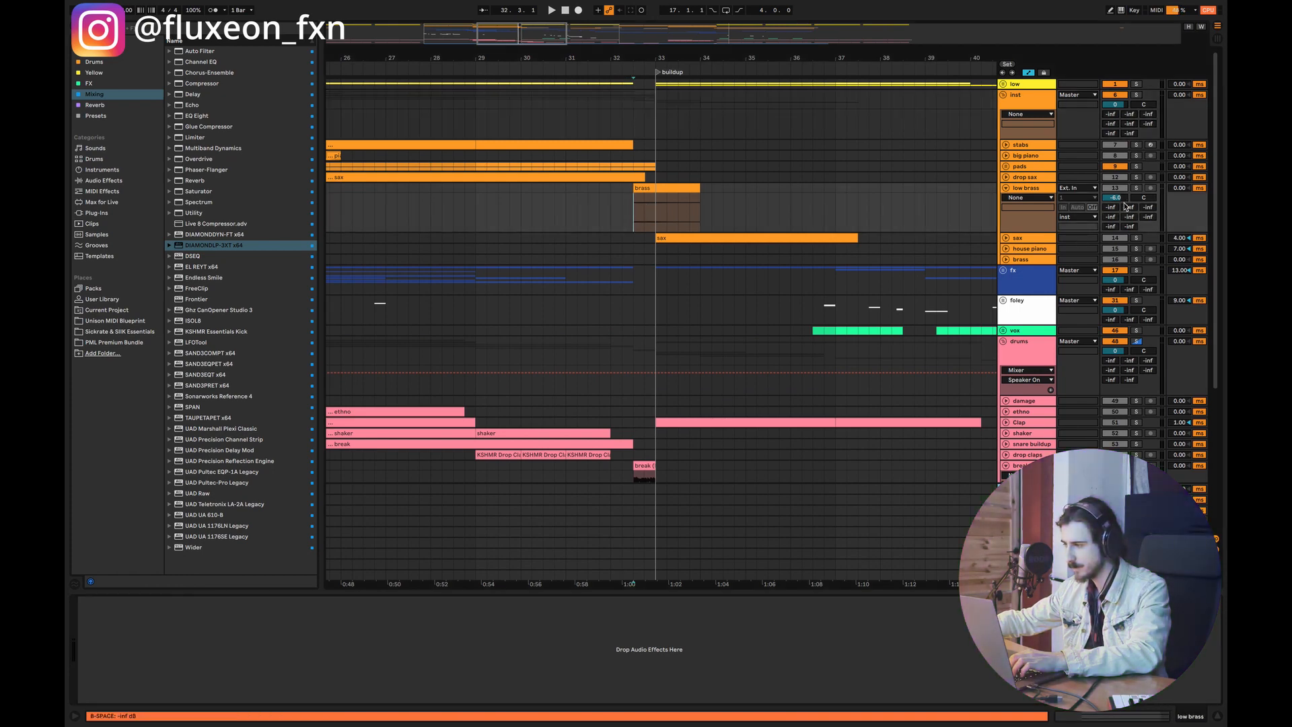
key(space)
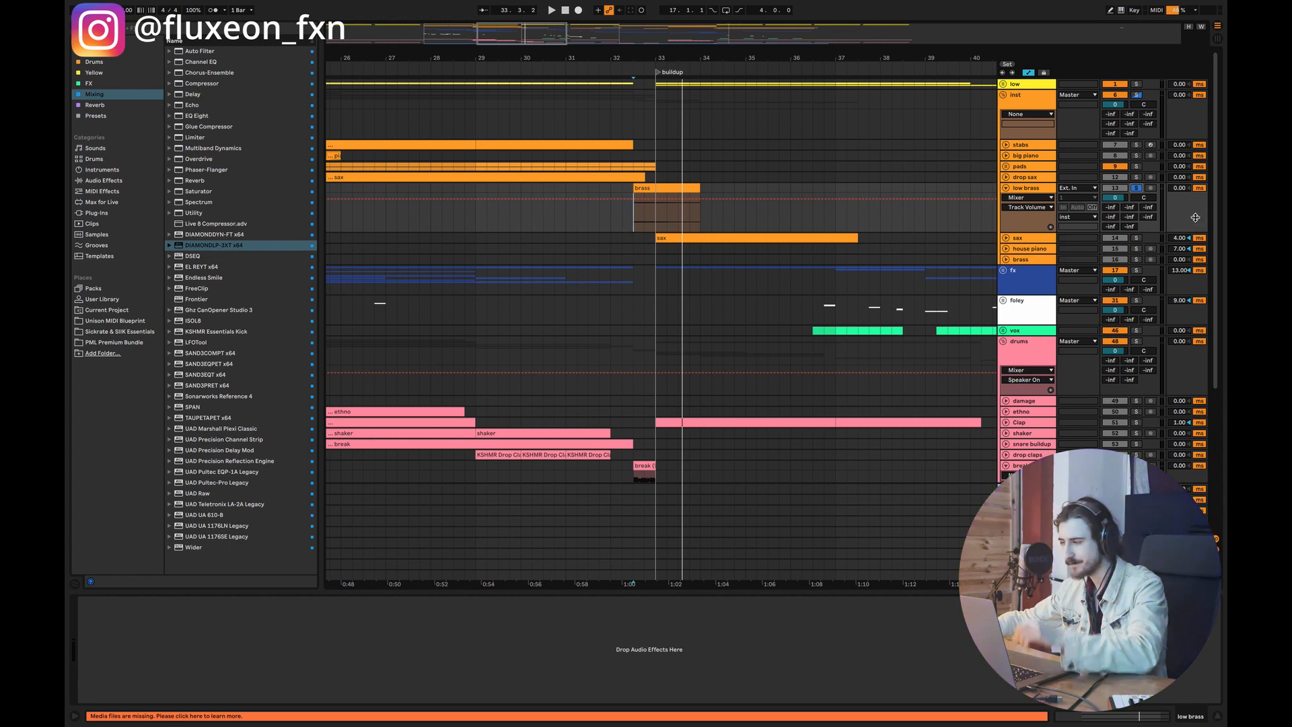
click(1006, 189)
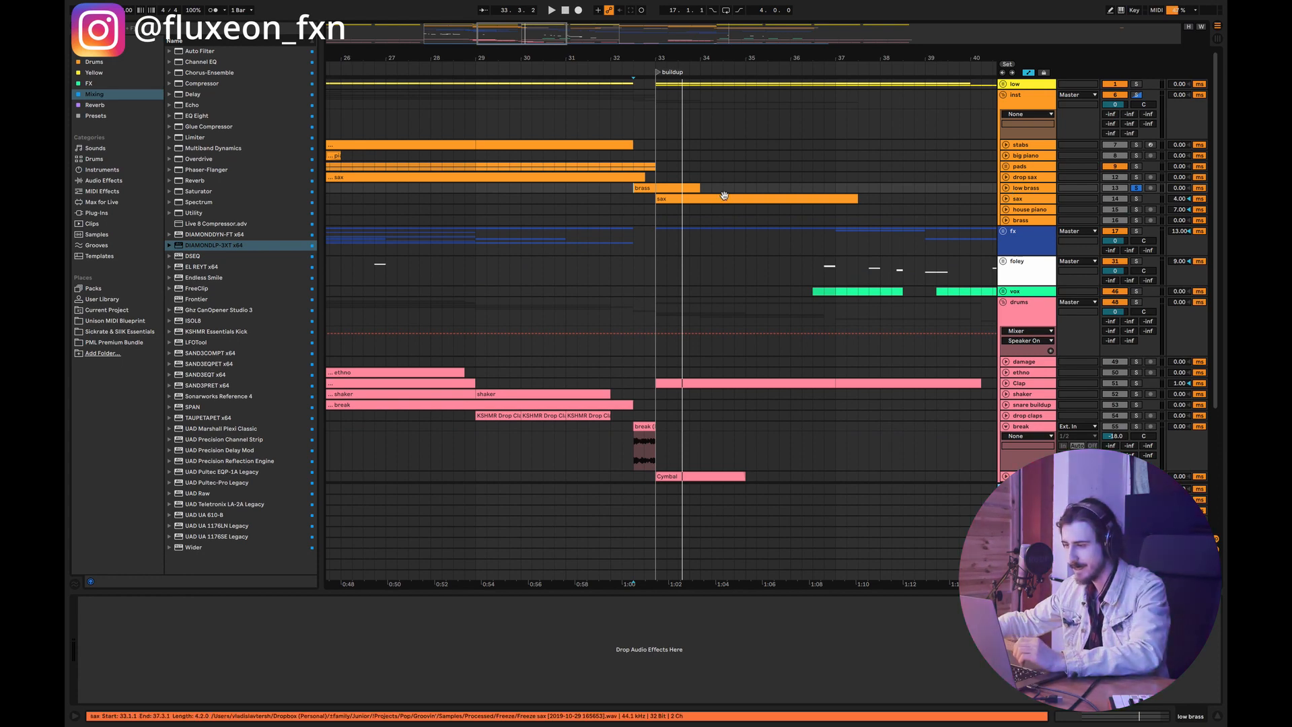
- Collapse the drums group and highlight the buildup's first half, bars 33 to 41, across the inst group
click(610, 208)
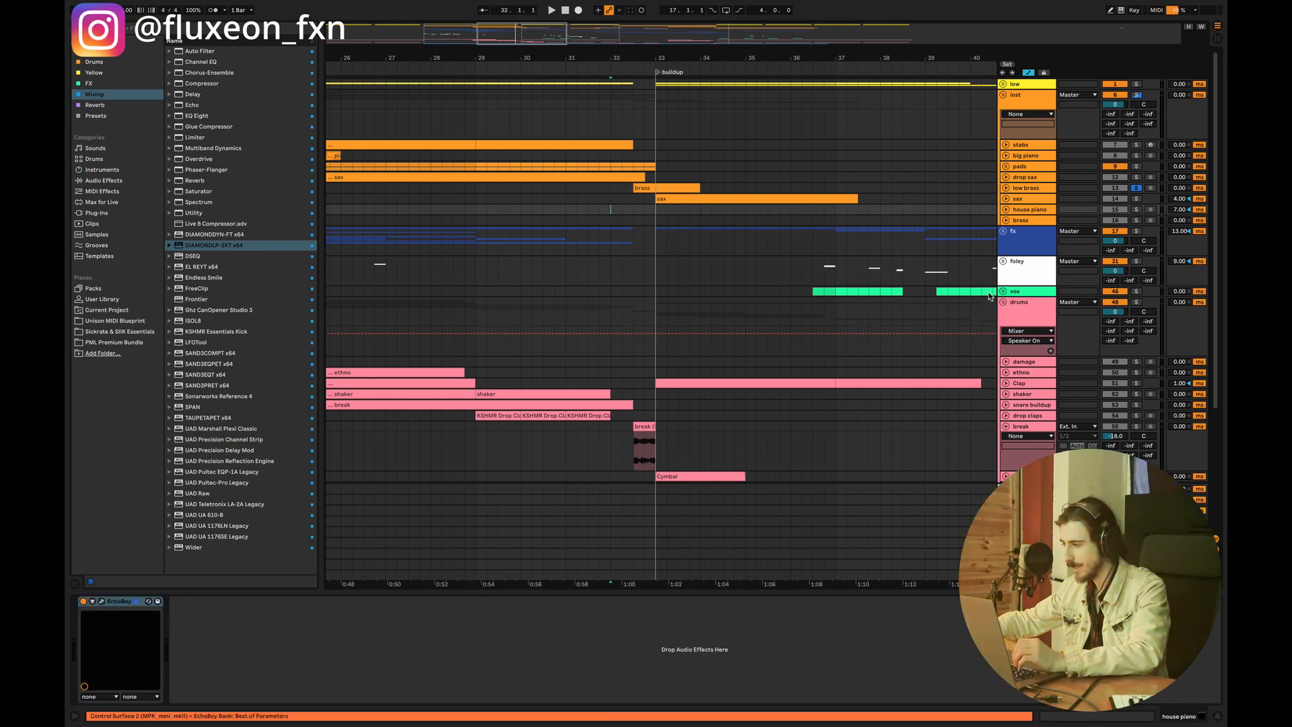
click(1003, 303)
drag(687, 58, 543, 34)
drag(536, 108, 722, 112)
click(559, 114)
drag(559, 114, 542, 95)
drag(526, 94, 526, 93)
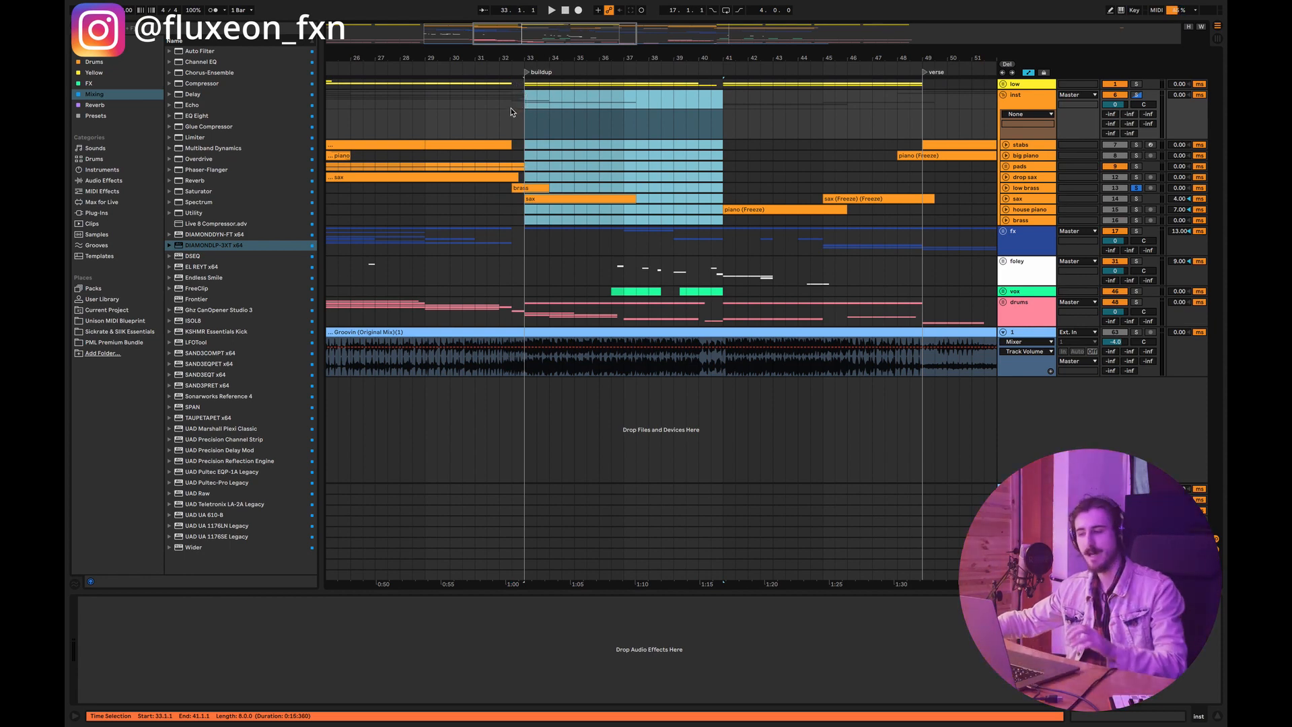
drag(539, 131, 523, 102)
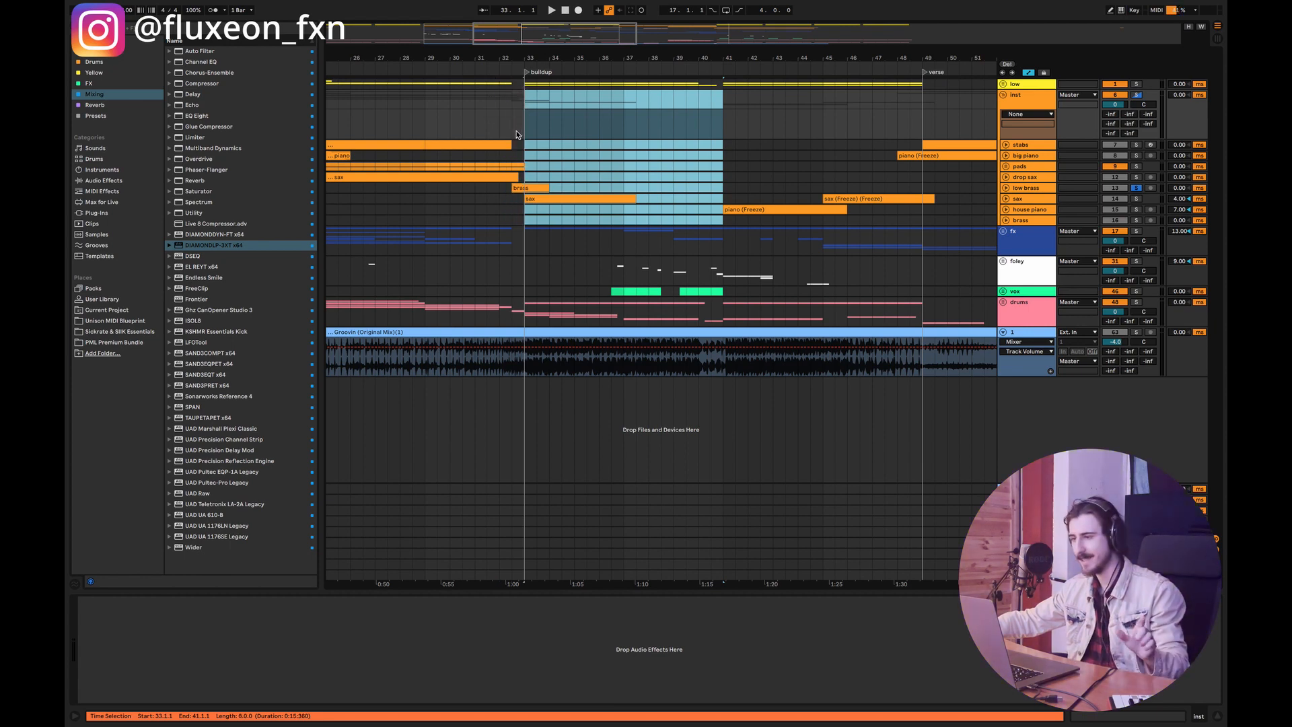
click(519, 128)
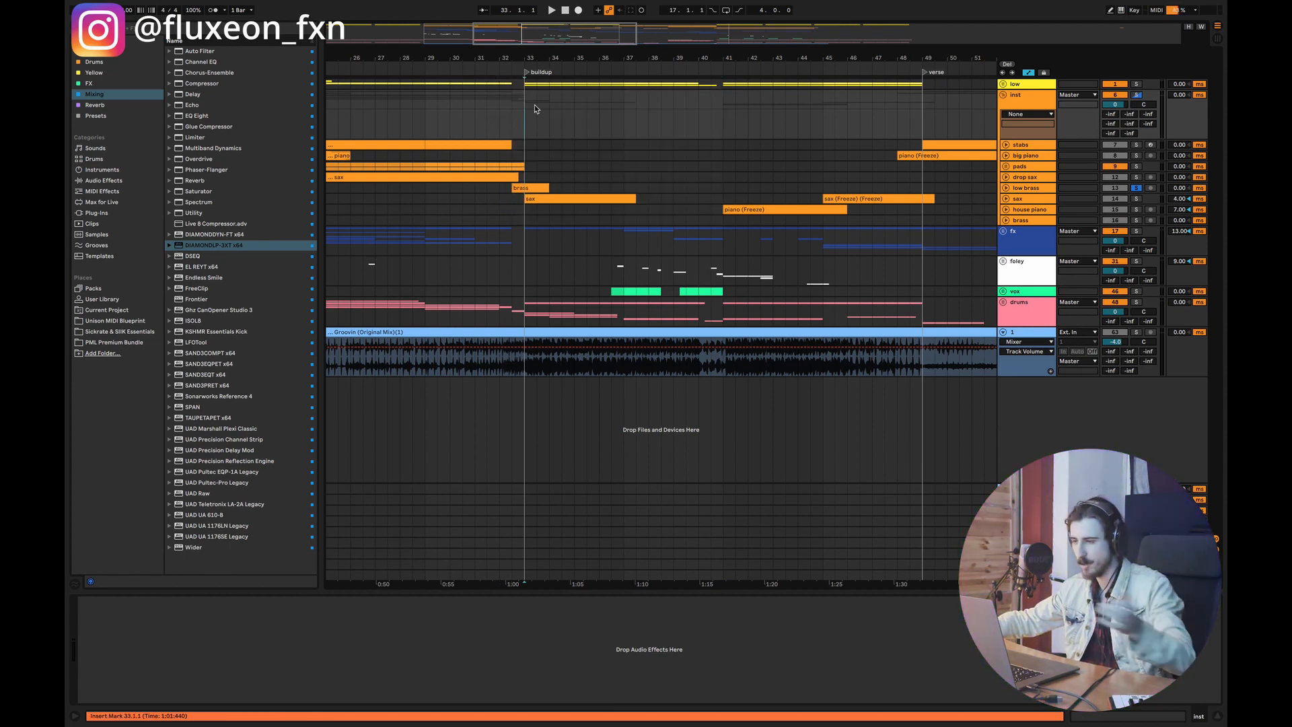
drag(523, 117, 721, 104)
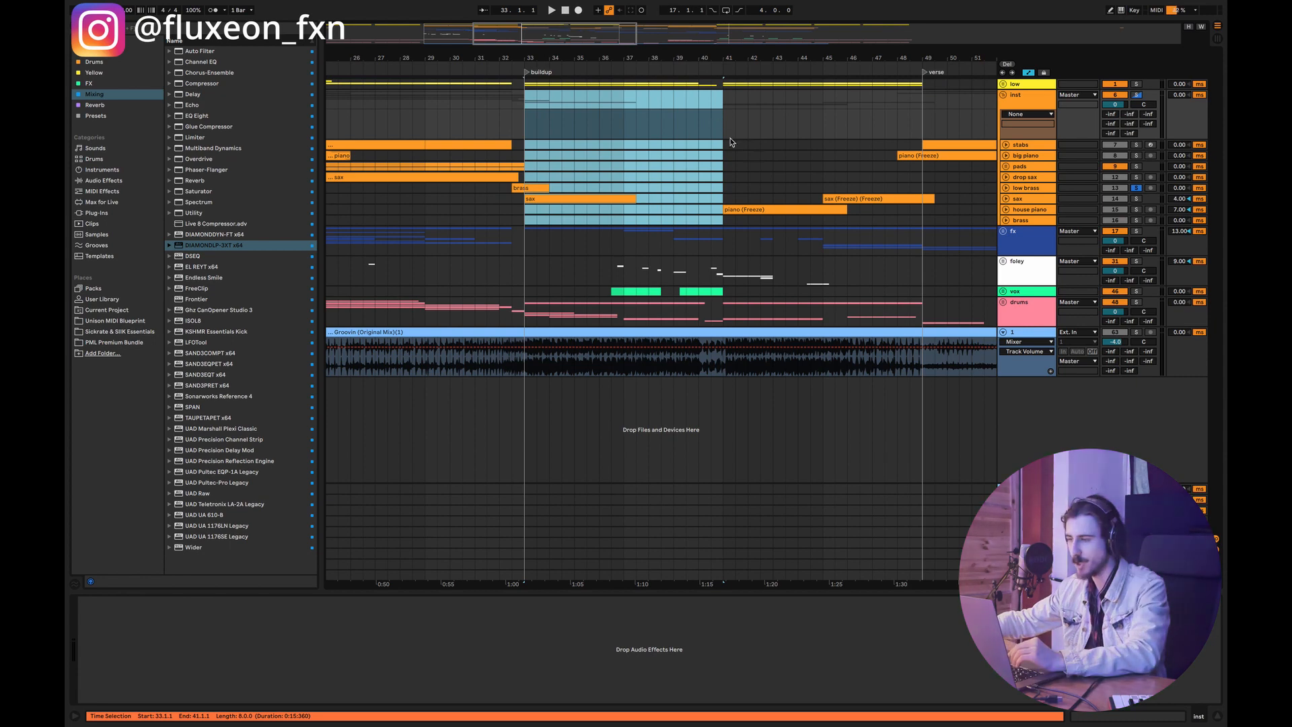
drag(723, 128, 519, 100)
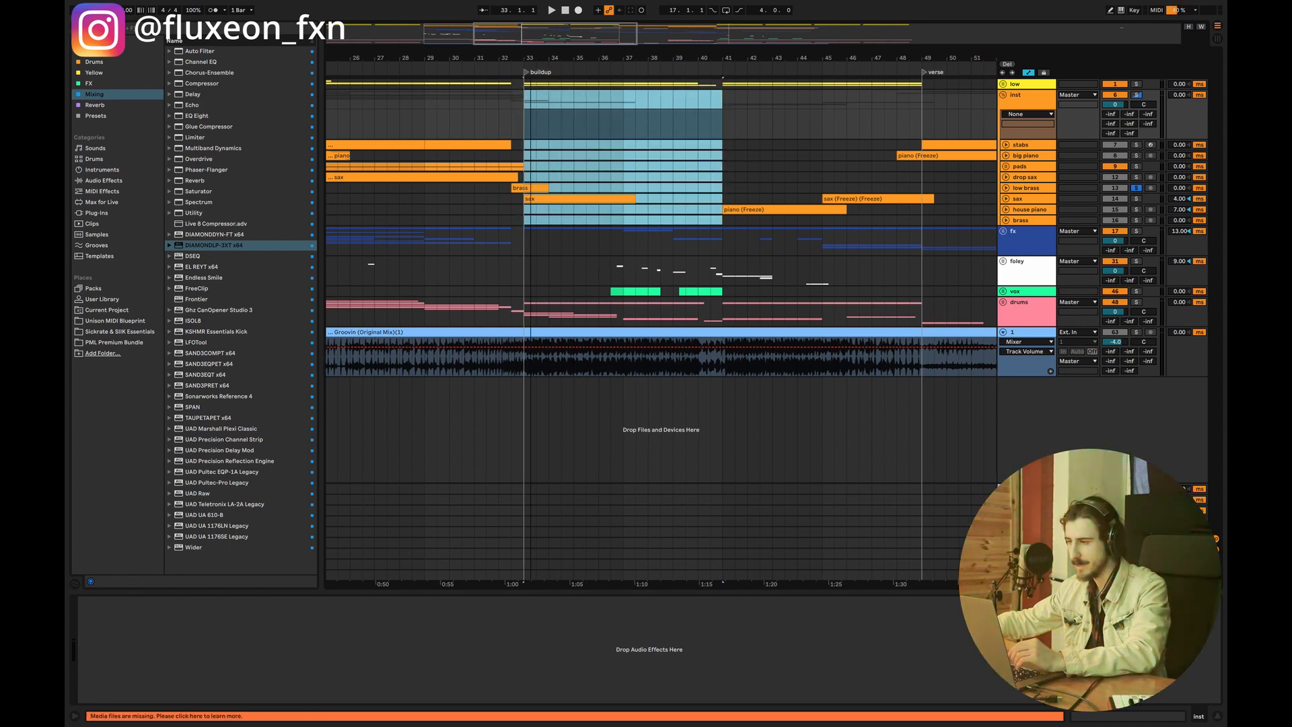
- Highlight the whole buildup, bars 33 to 49, from the inst group down through fx, and return the insert marker to bar 33
mouse_move(540, 59)
mouse_down()
mouse_move(480, 52)
mouse_move(544, 42)
mouse_up()
drag(537, 107, 803, 228)
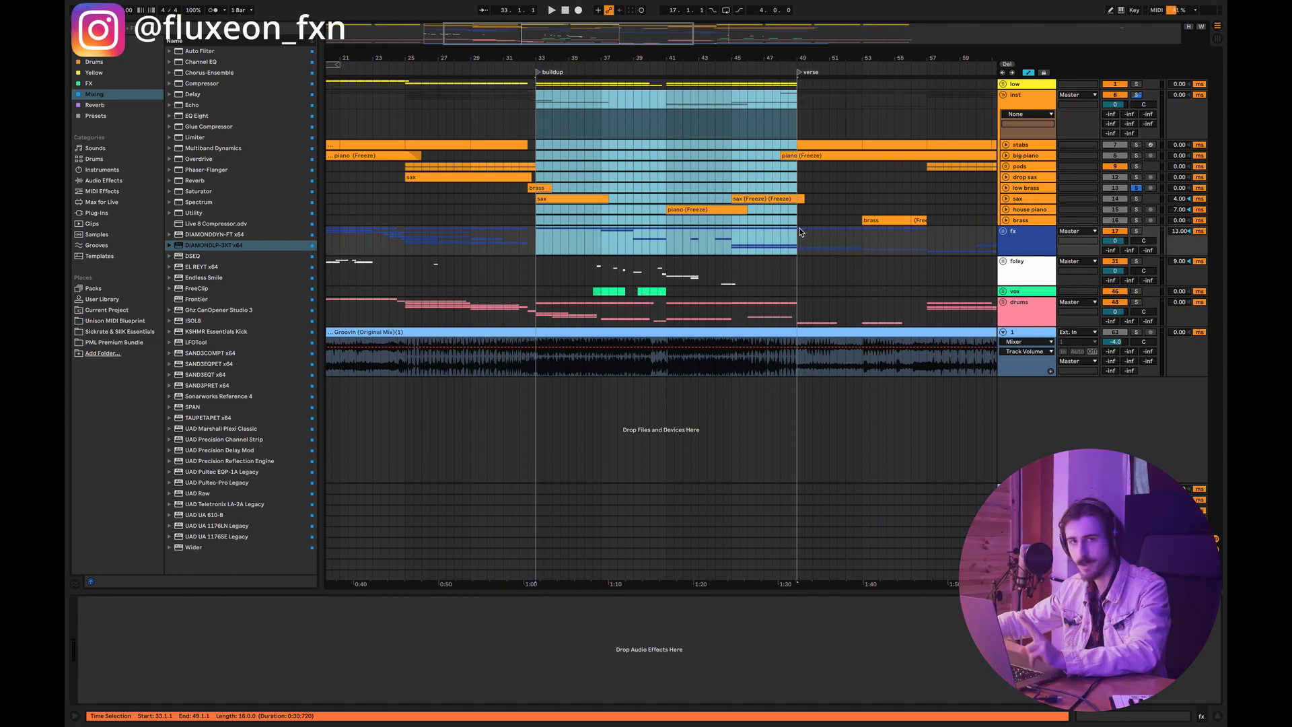
click(641, 121)
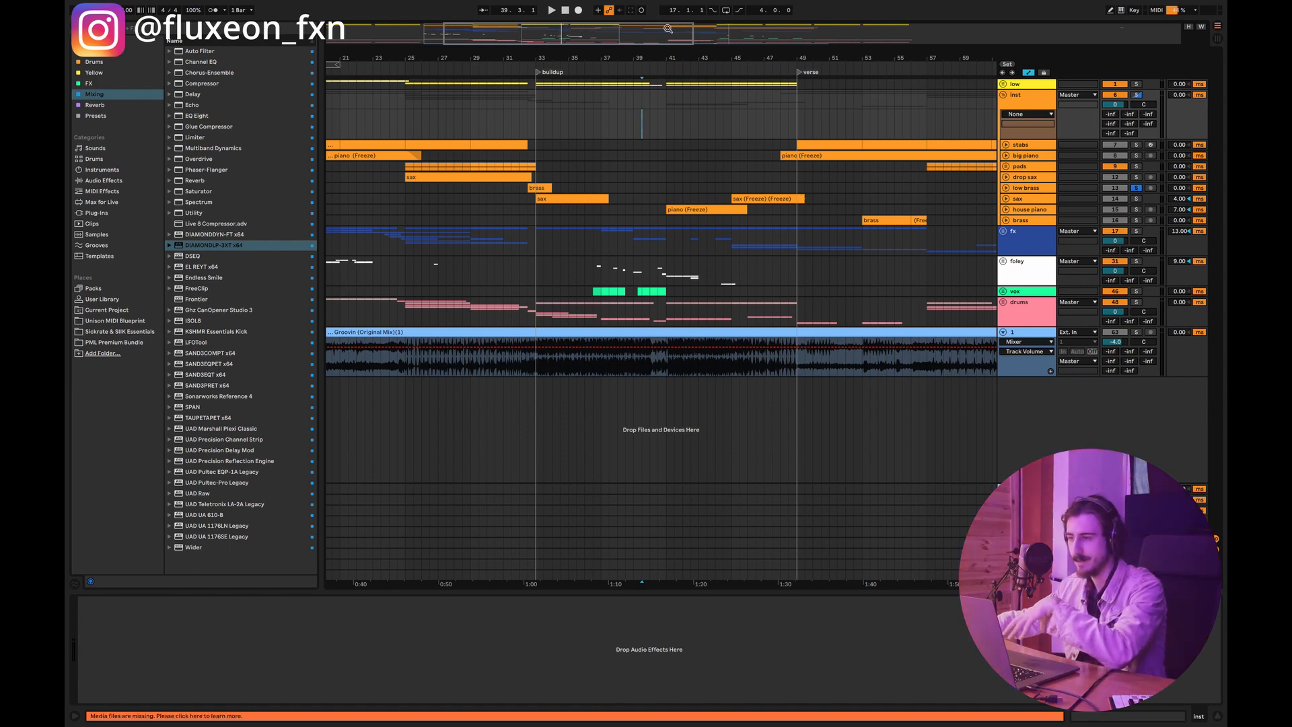
scroll(658, 175, right, 10)
drag(503, 112, 776, 323)
click(507, 263)
drag(698, 39, 572, 72)
click(532, 230)
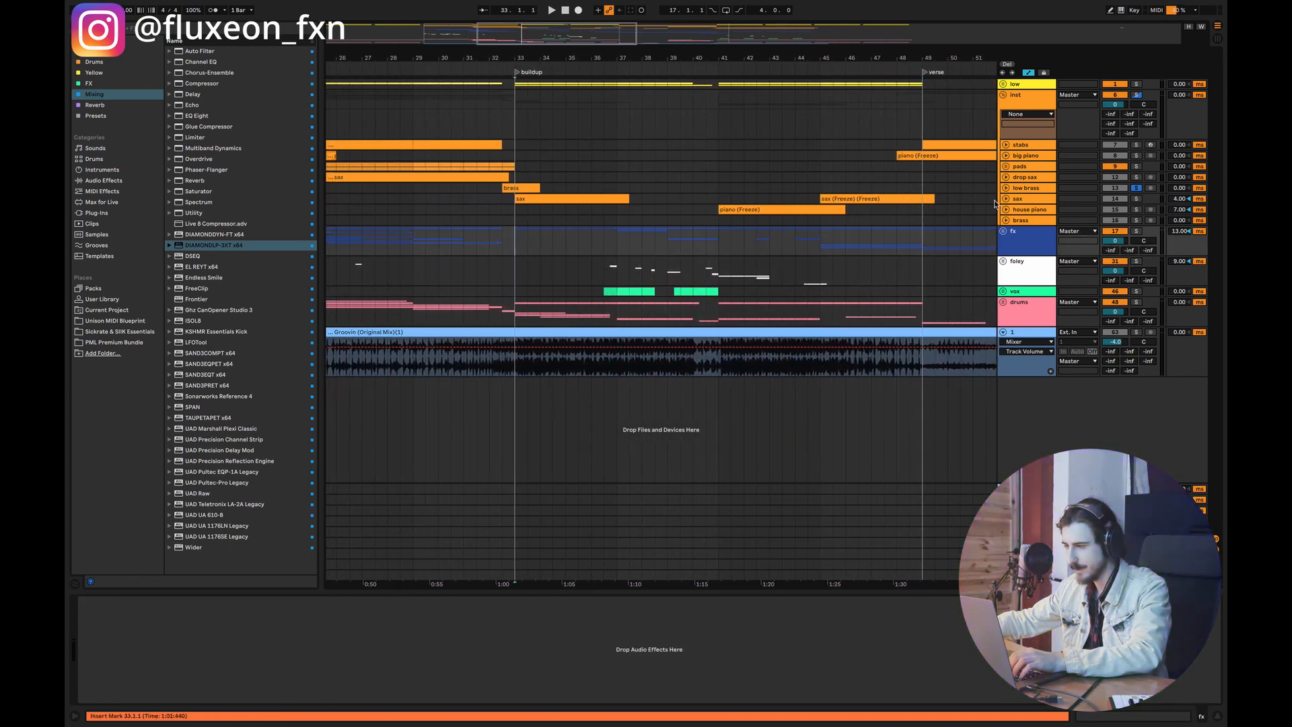
- Unfold the sax track to examine its clips in the buildup, and fold it again
click(1026, 188)
click(1006, 199)
click(519, 230)
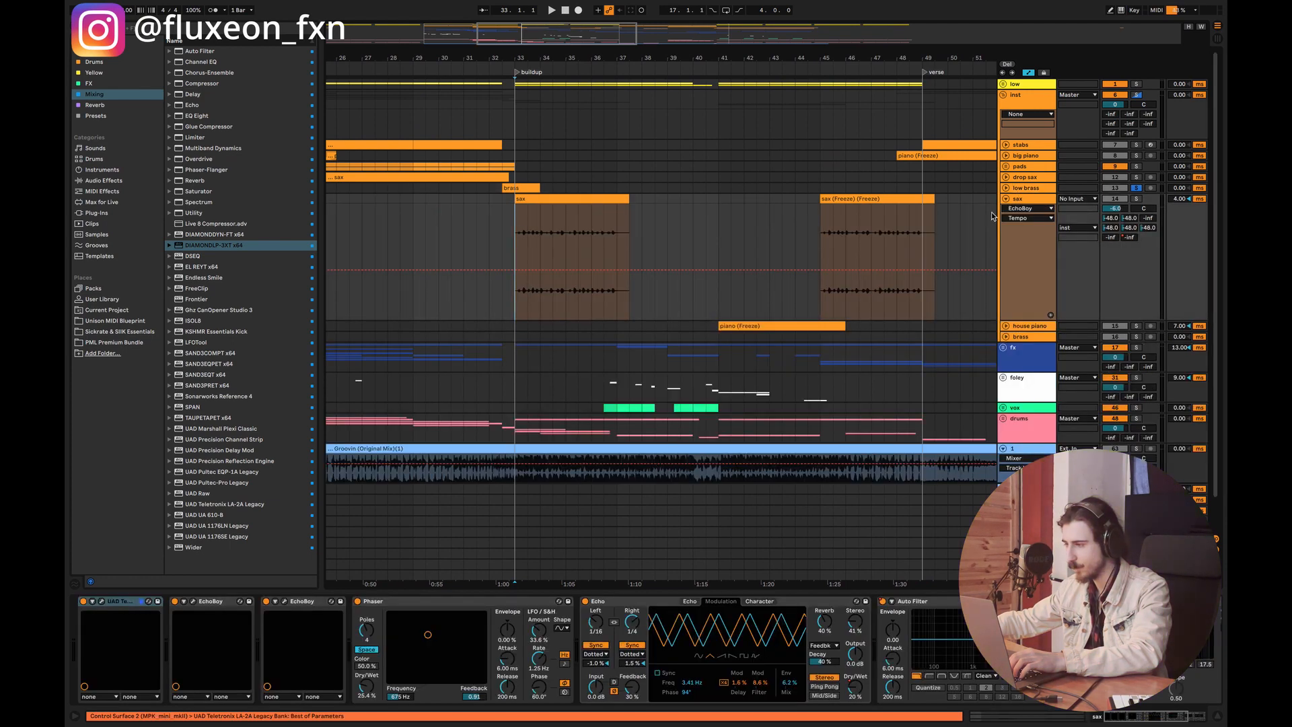
click(1006, 199)
- Solo and play the Groovin reference track from 32.3, and highlight bars 37 to 41 on the drums group
click(505, 372)
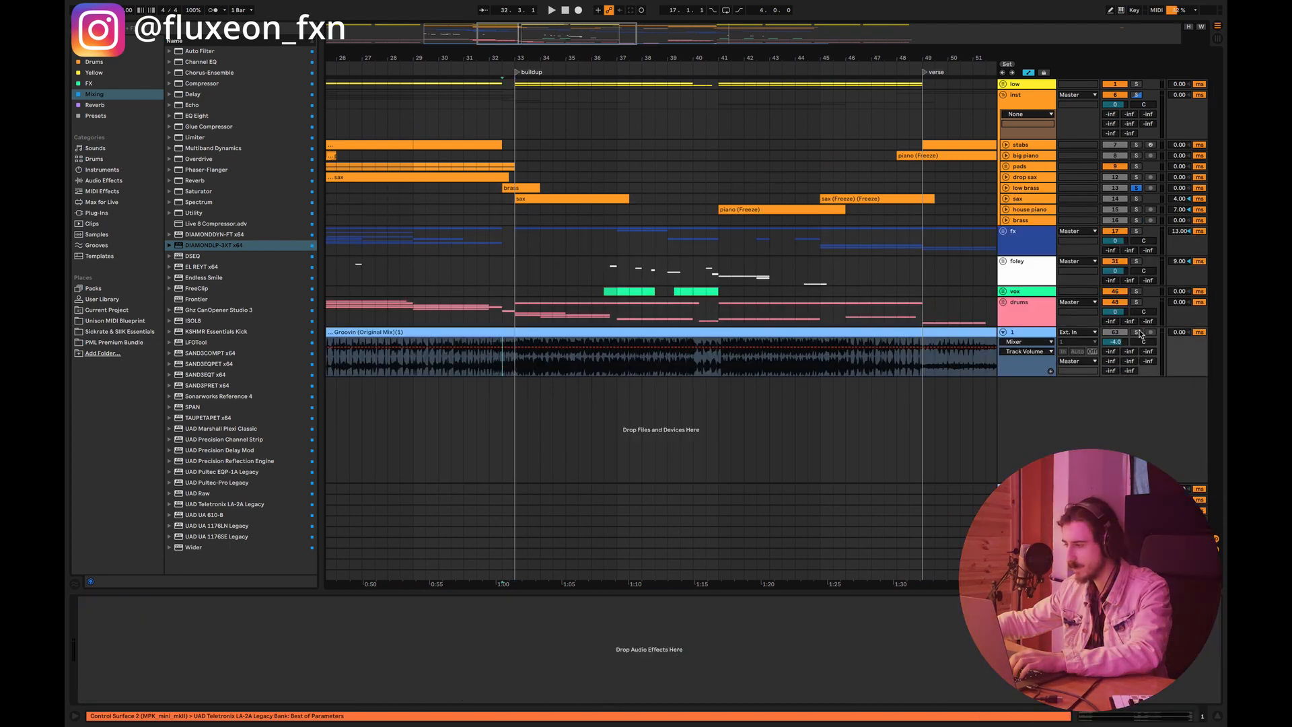
click(1137, 332)
key(space)
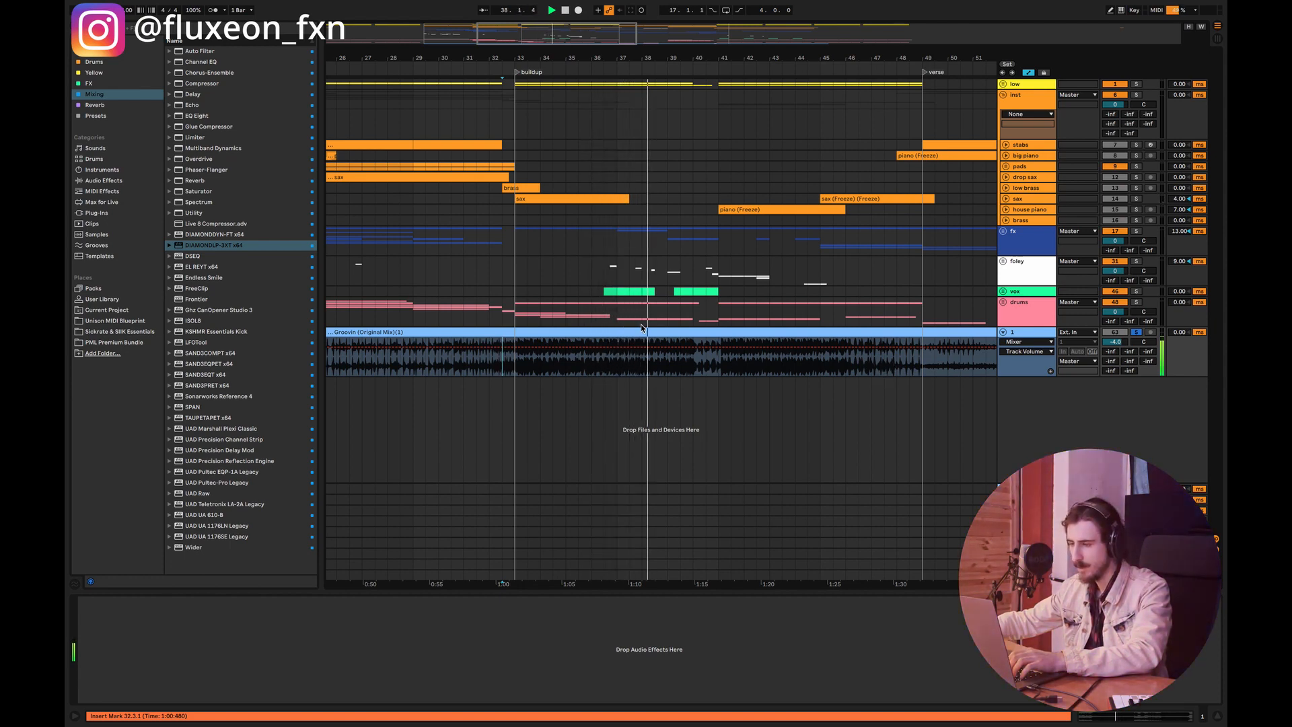
drag(617, 315, 712, 317)
key(space)
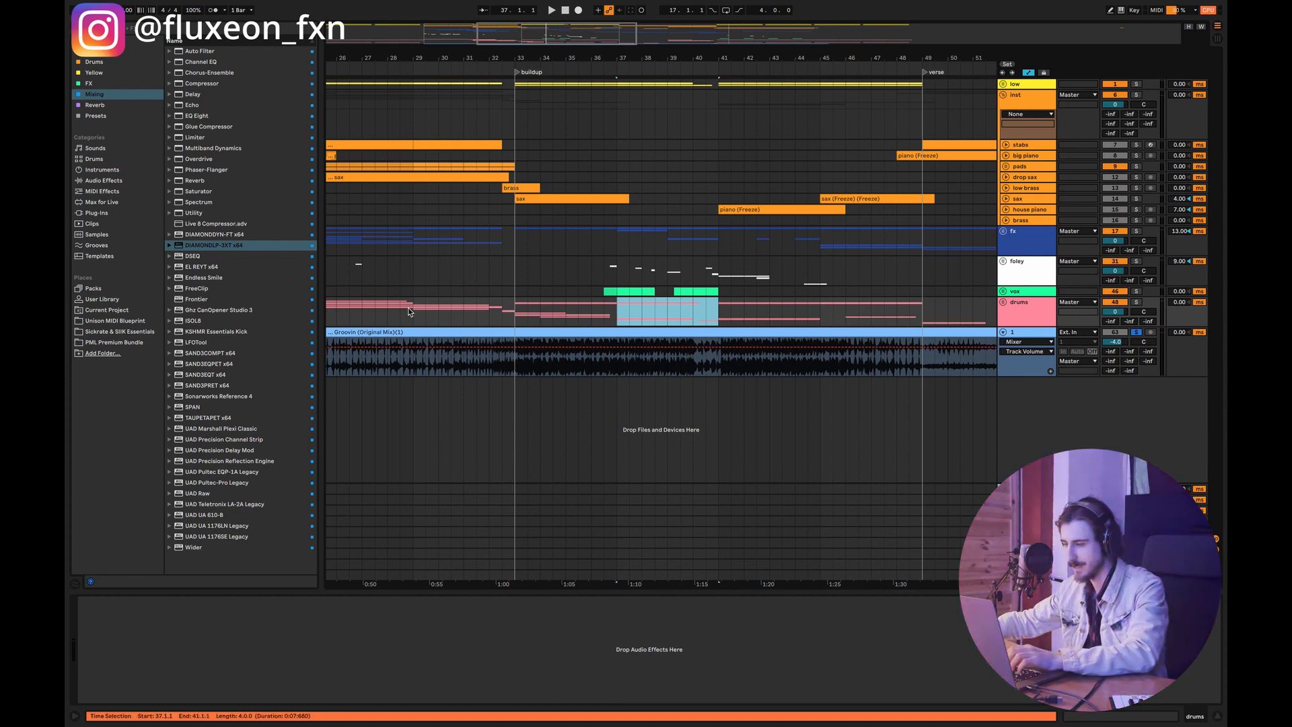
- Replay the soloed Groovin reference from the start of the buildup at bar 33 and stop it
click(617, 372)
click(519, 311)
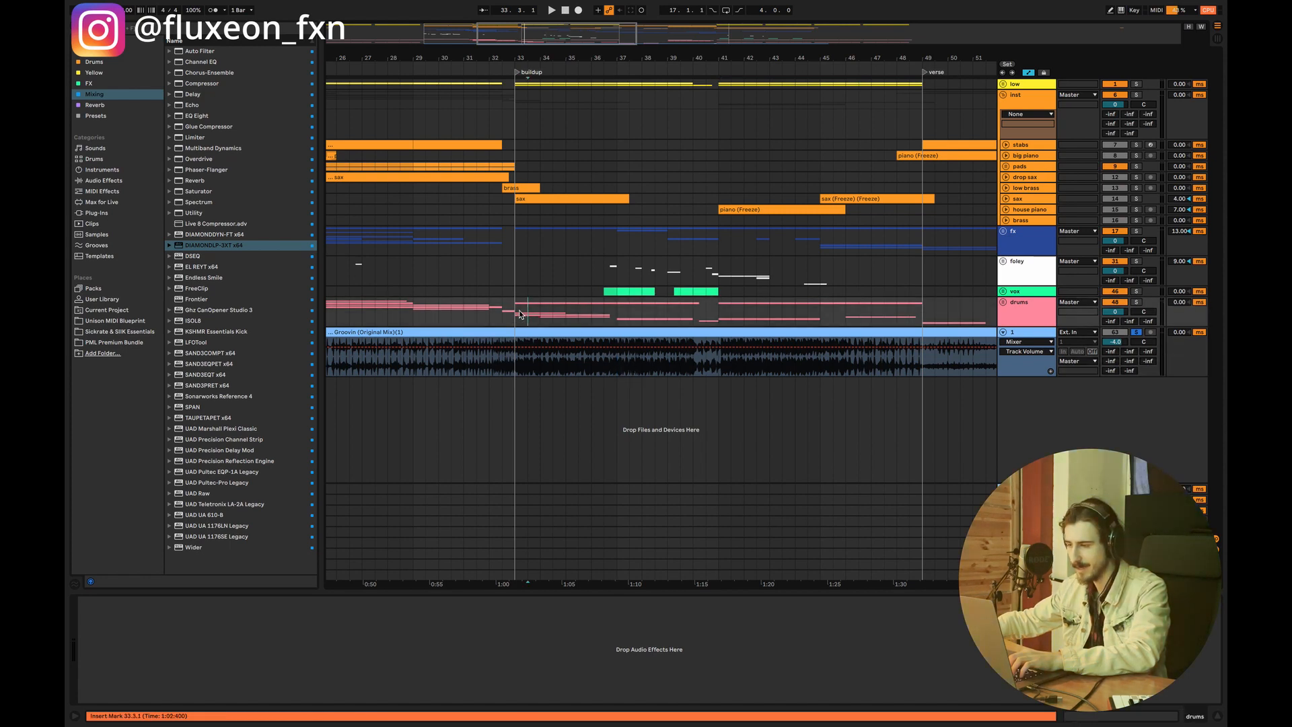
key(space)
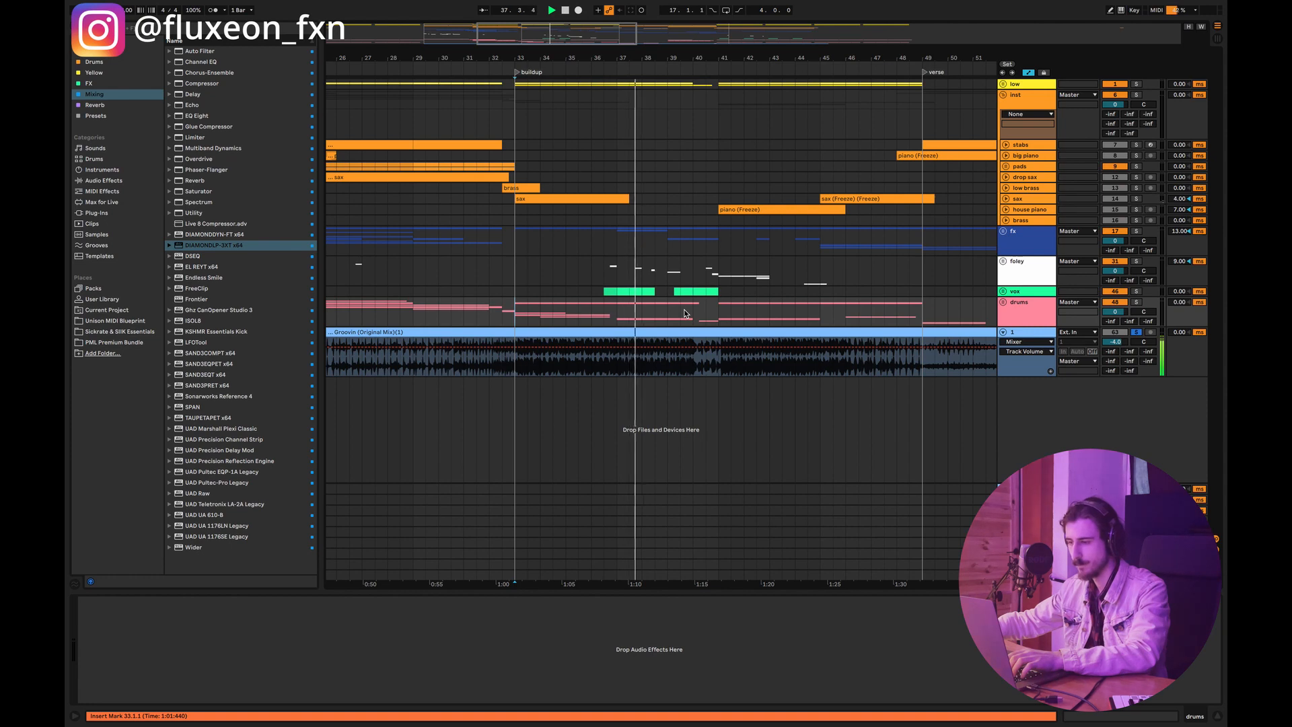
key(space)
- Highlight bars 37 to 41 and bars 33 to 37 on the drums group to compare the two sections
drag(617, 309, 725, 307)
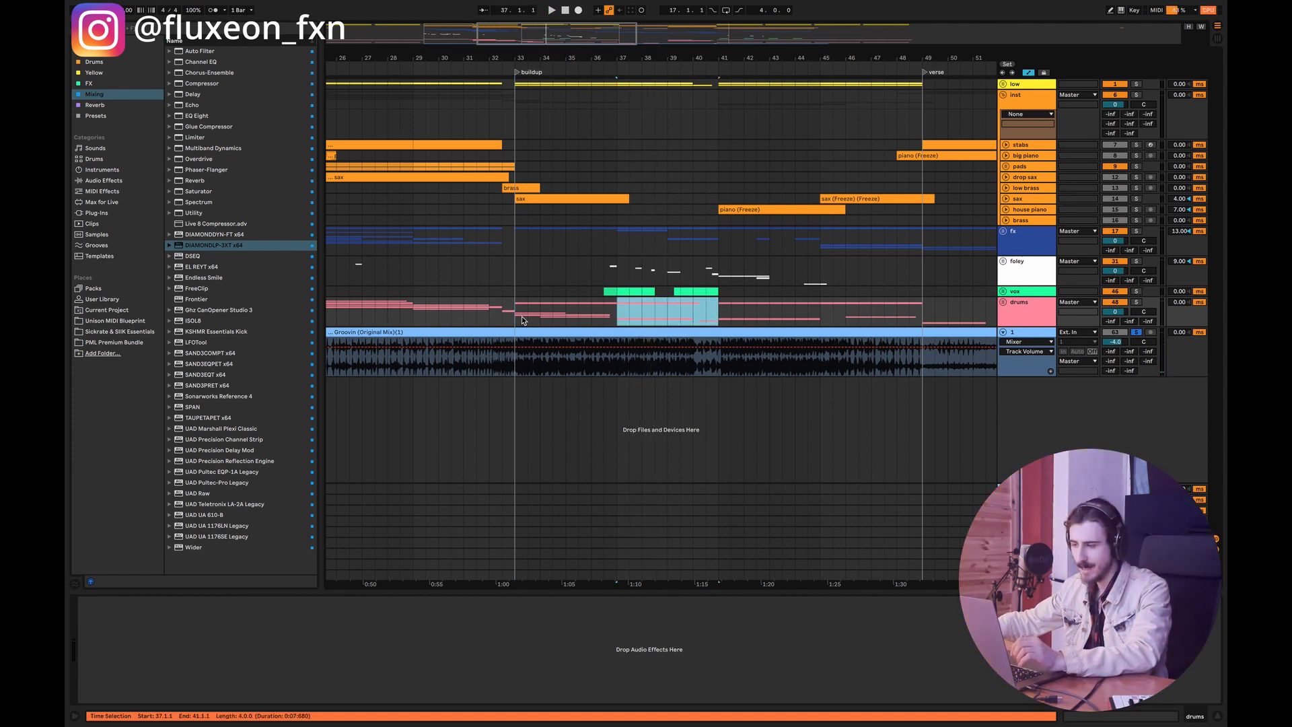
drag(520, 316, 616, 315)
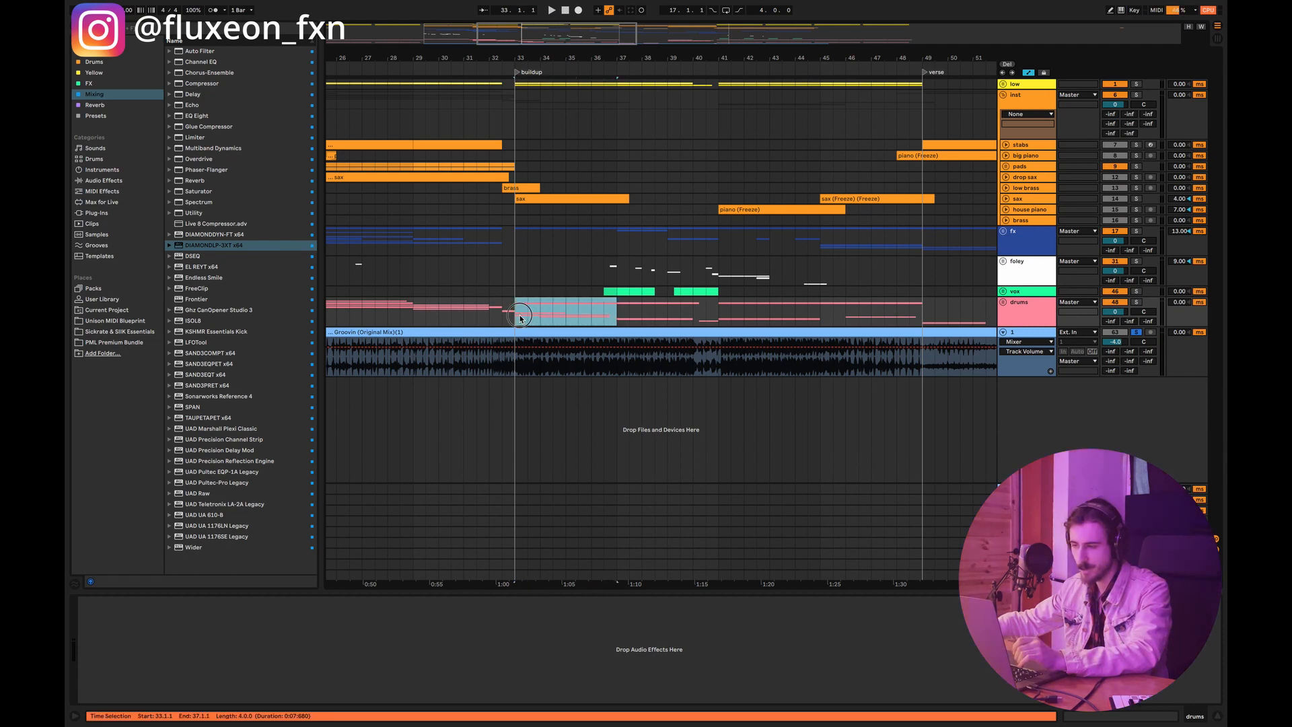
click(519, 317)
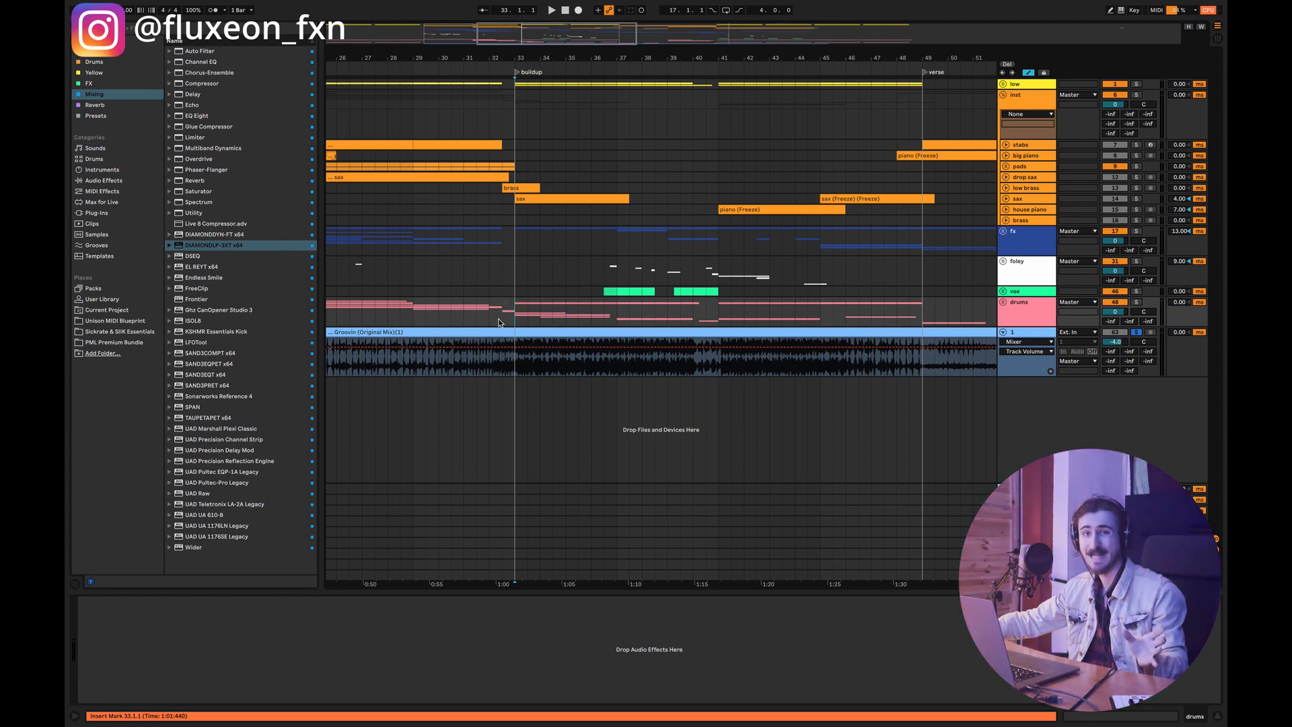
- Highlight 33.3 to 40.3 on the drums group, and the single fill bar from 40 to 41
drag(527, 316, 705, 293)
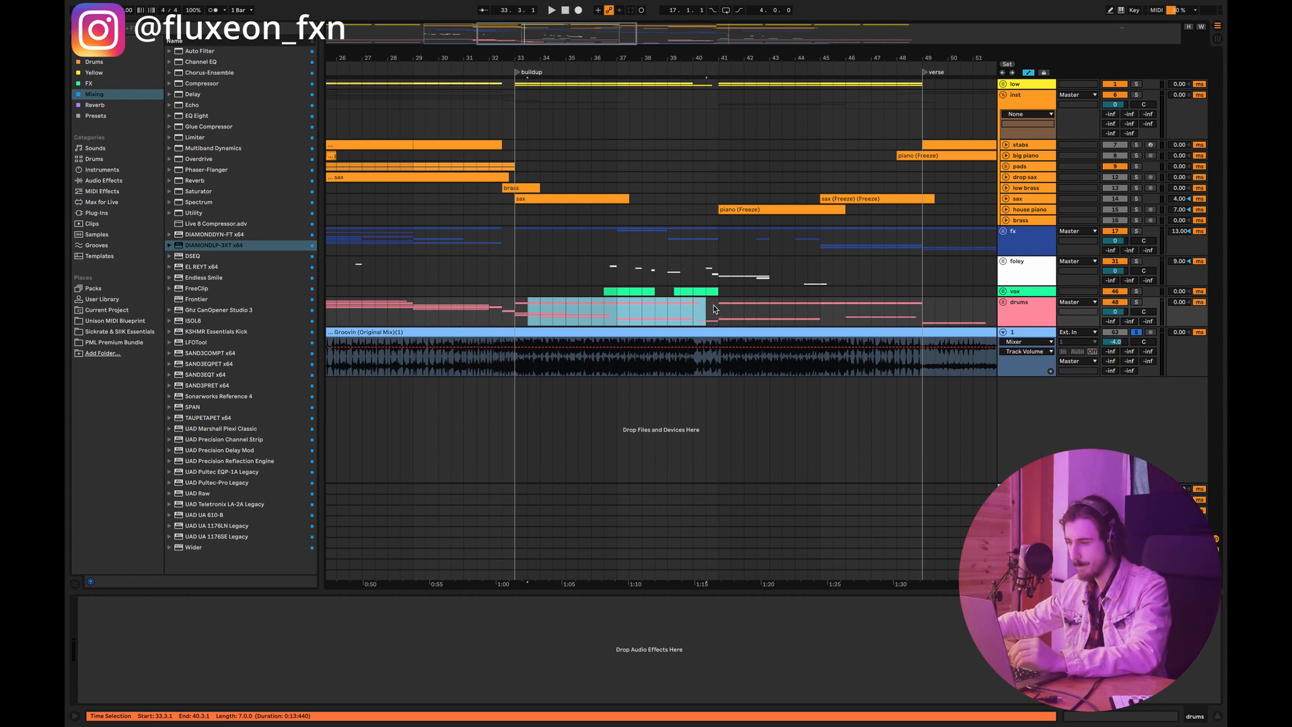
click(715, 310)
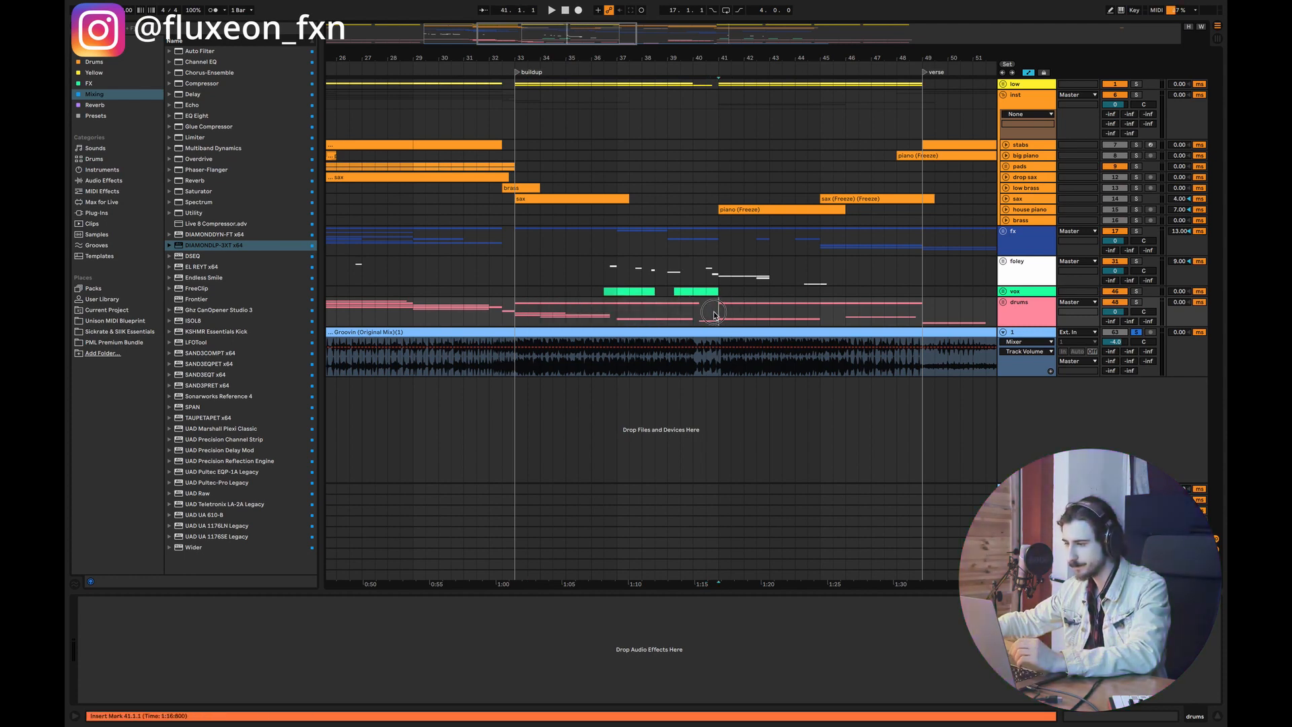
drag(715, 313, 696, 314)
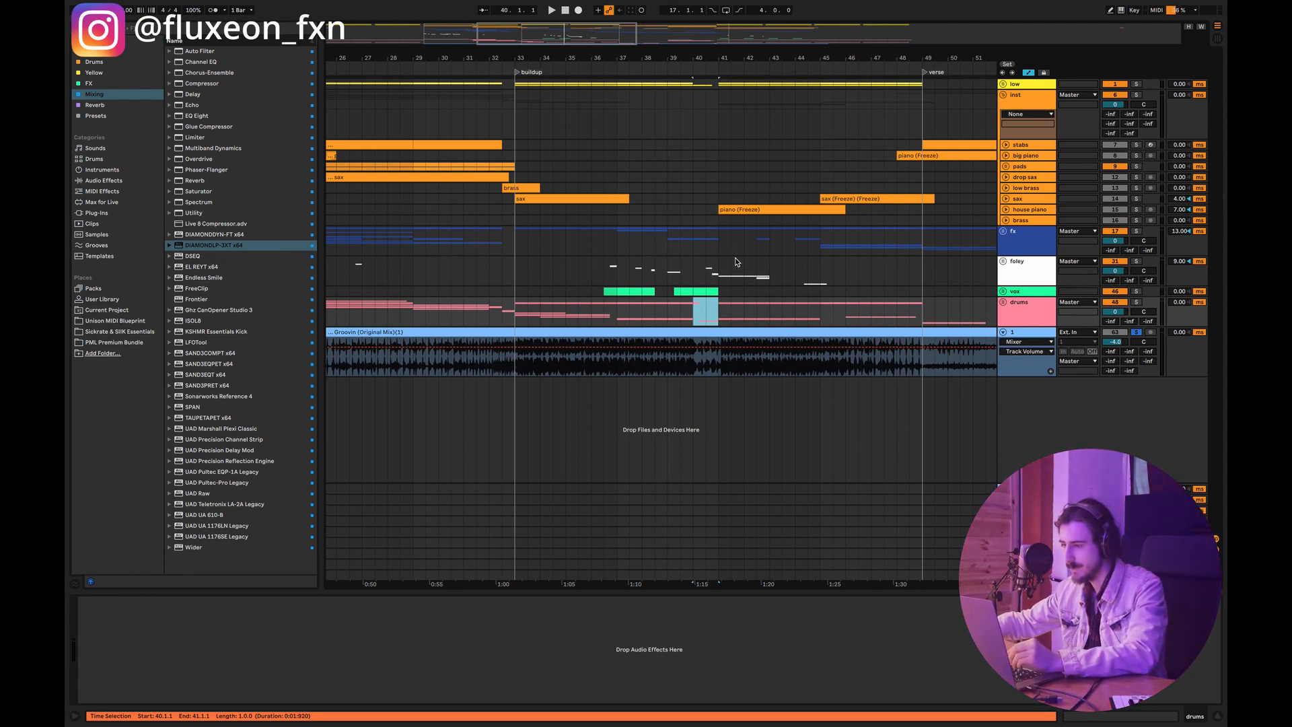
- Highlight bars 37 to 41 on the fx group and place the insert marker there at 40.3
click(693, 264)
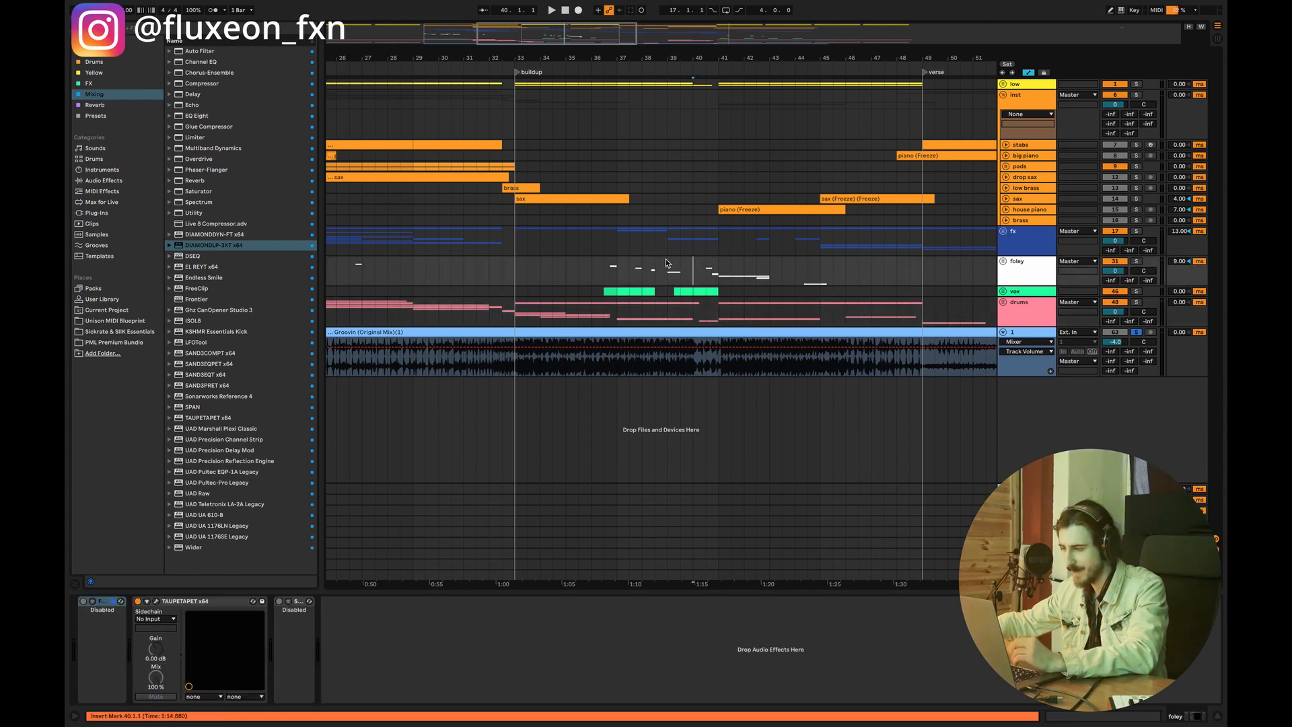
drag(614, 247, 713, 249)
drag(713, 250, 620, 251)
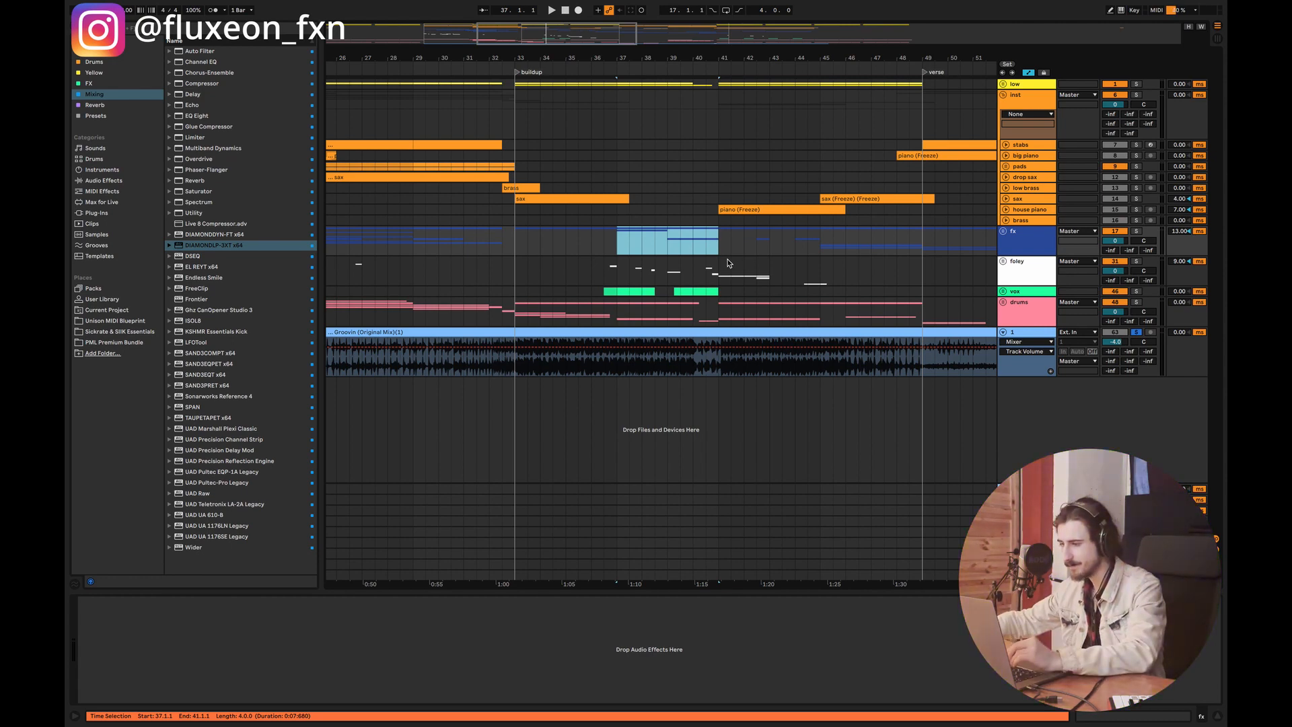
click(709, 249)
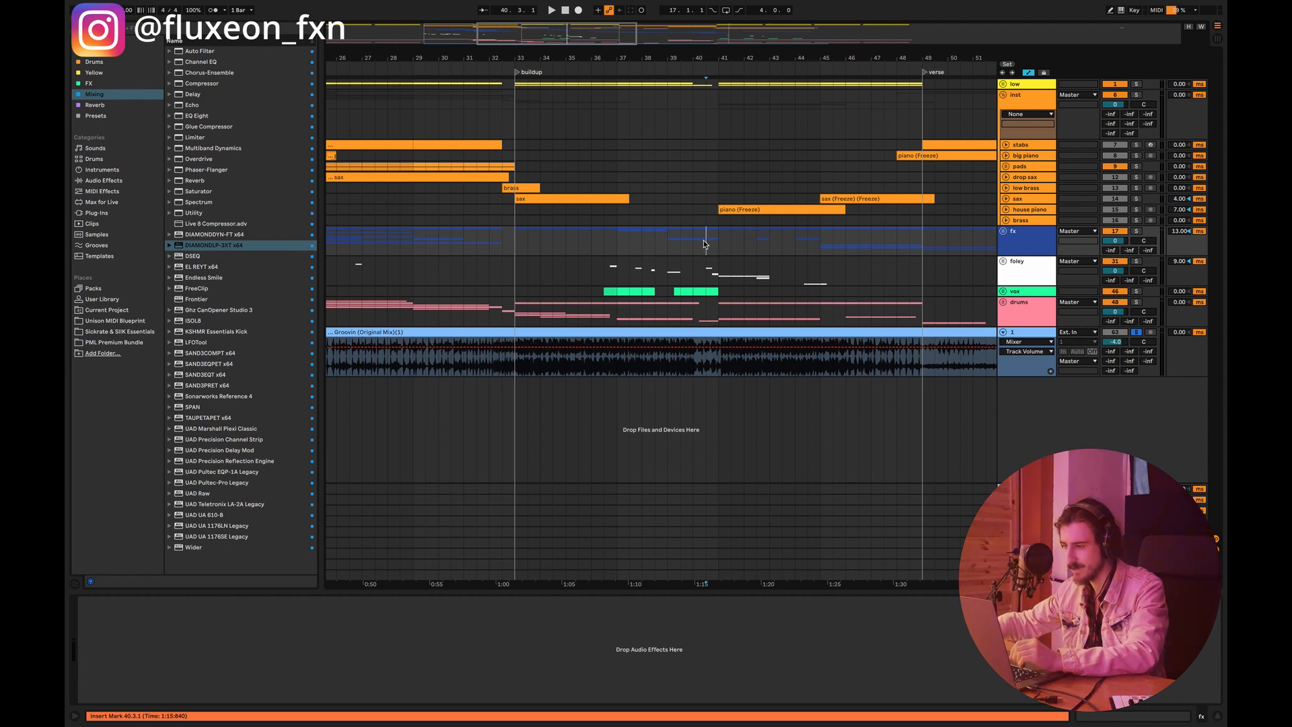
drag(697, 243, 721, 245)
click(709, 245)
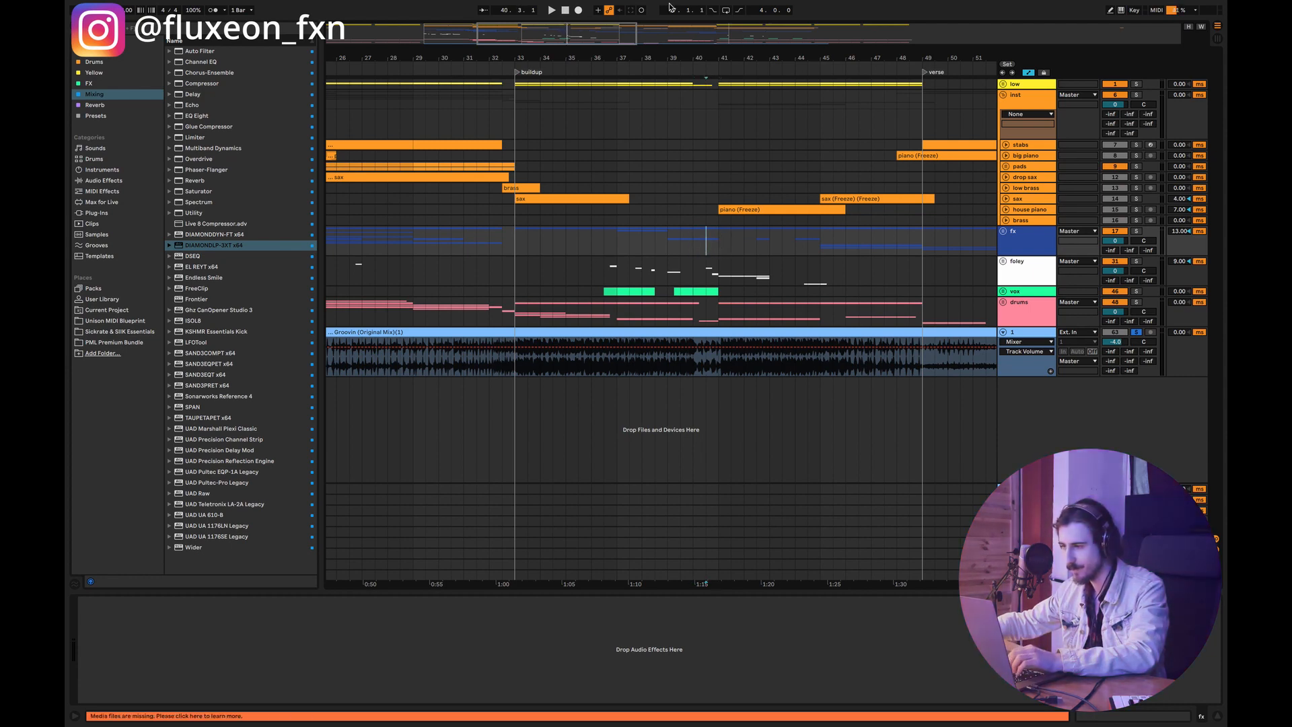
- Unfold the house piano track to examine the piano clip starting at bar 41, and fold it again
key(space)
drag(578, 42, 619, 42)
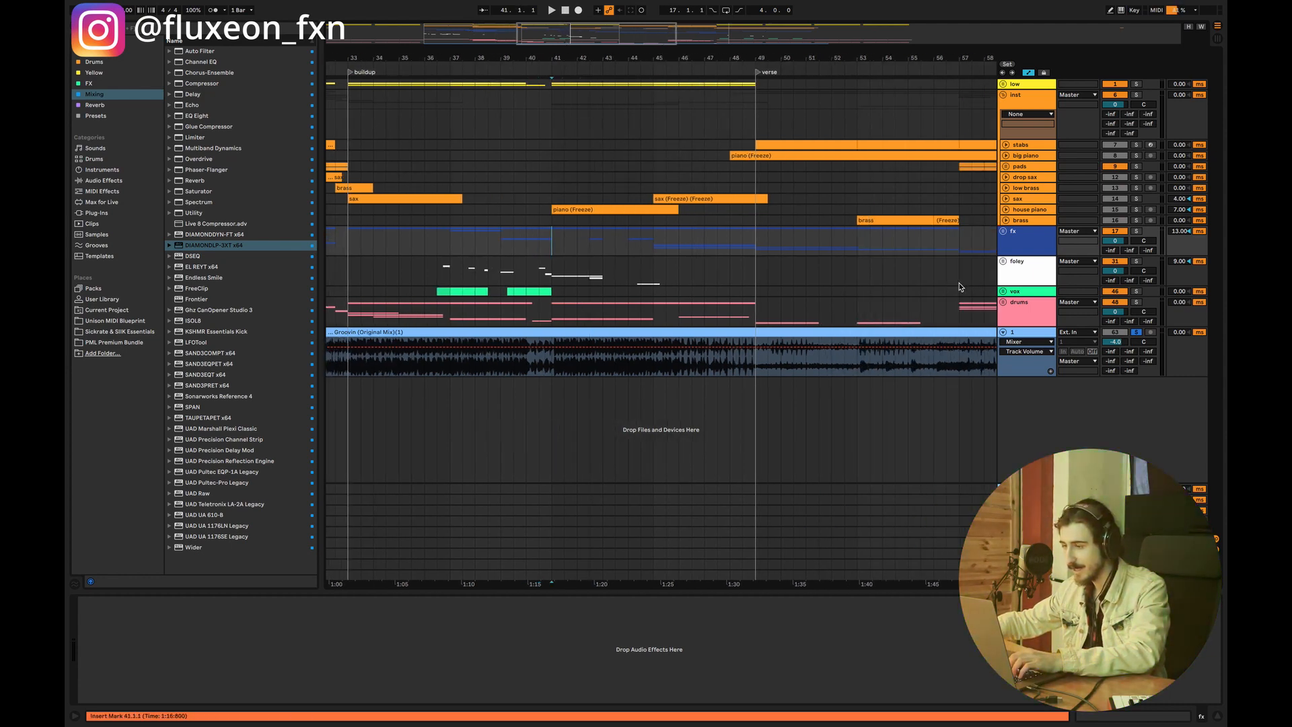
click(1005, 209)
click(552, 233)
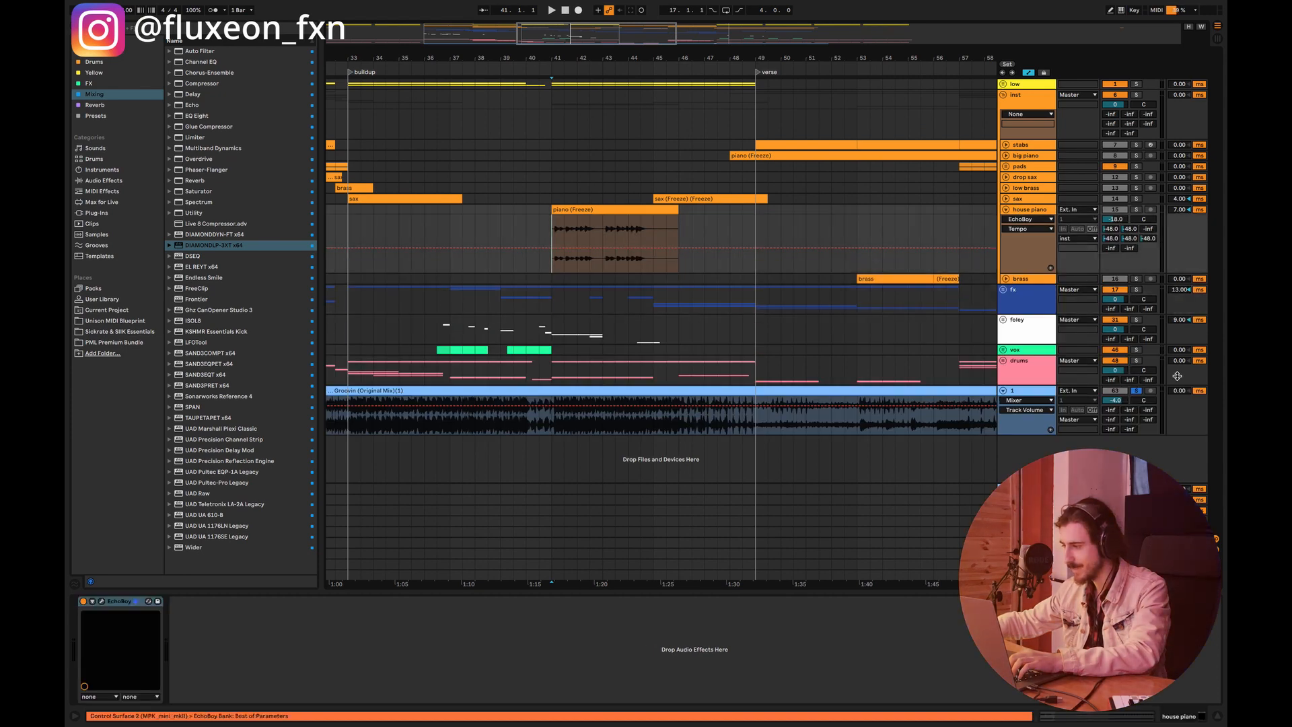
drag(583, 41, 560, 31)
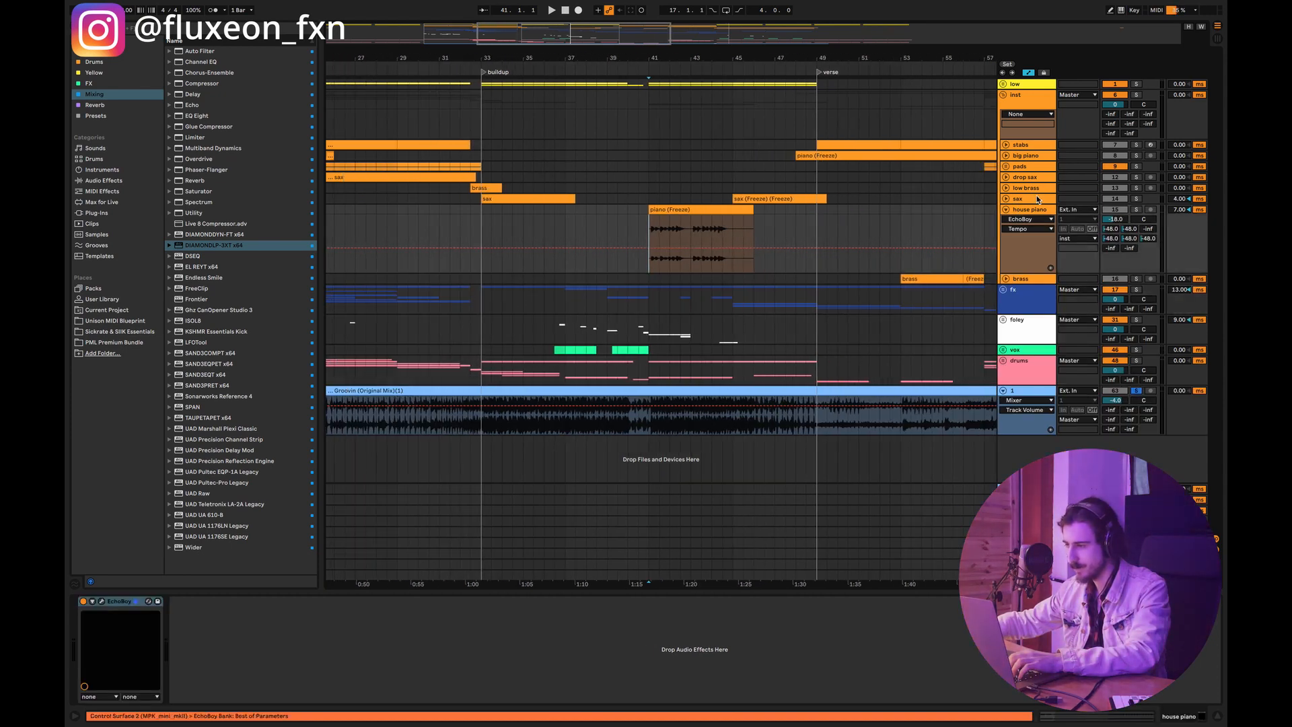
click(1006, 210)
- Highlight the buildup's two halves on the inst group, bars 33 to 41 and from bar 41 just past the verse marker
drag(646, 213, 482, 98)
drag(650, 111, 837, 213)
- Unfold the sax track, highlight from the end of its first clip at 37.3 into the second clip, and fold the track again
click(1006, 199)
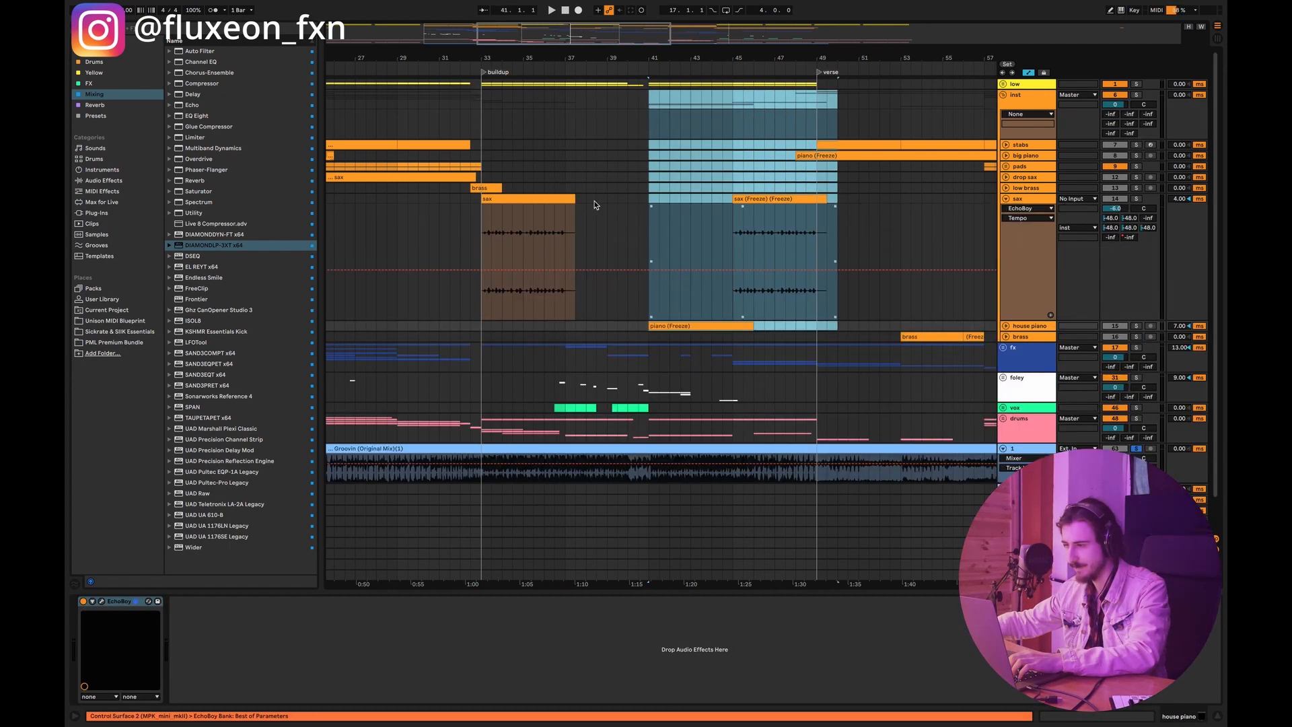
click(509, 203)
drag(576, 205, 685, 323)
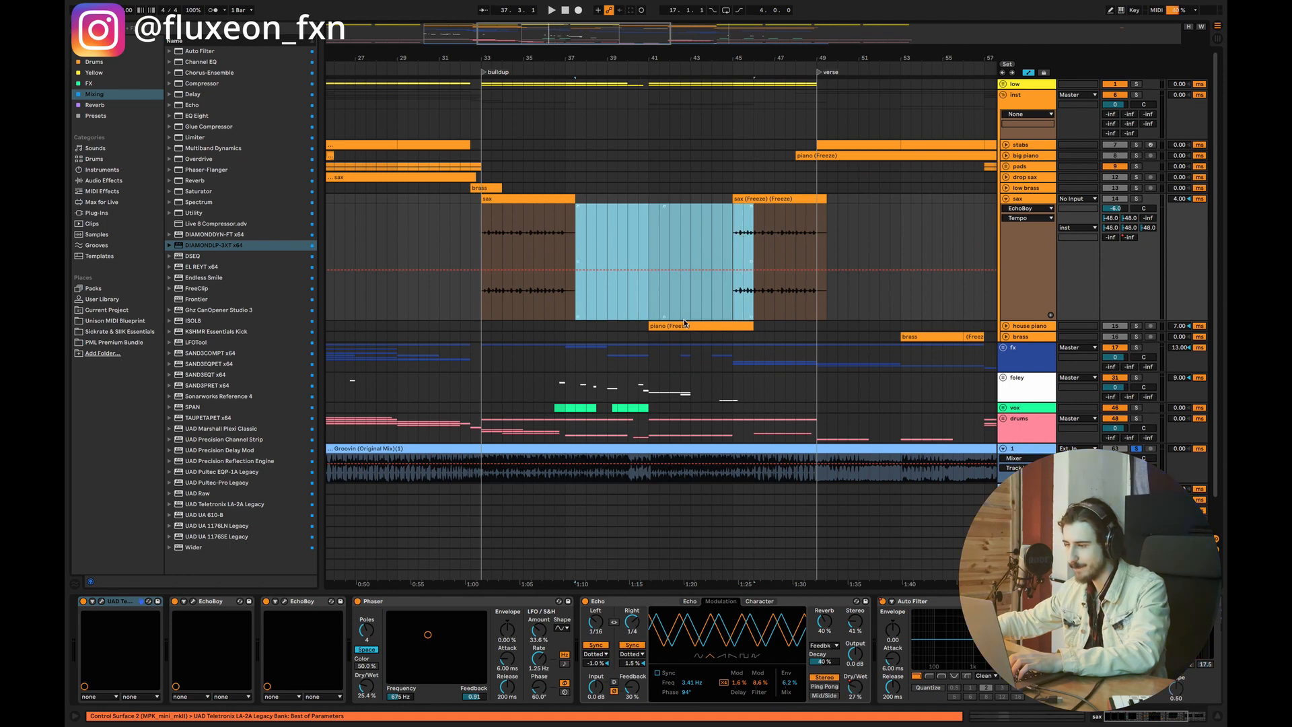
click(675, 328)
click(650, 291)
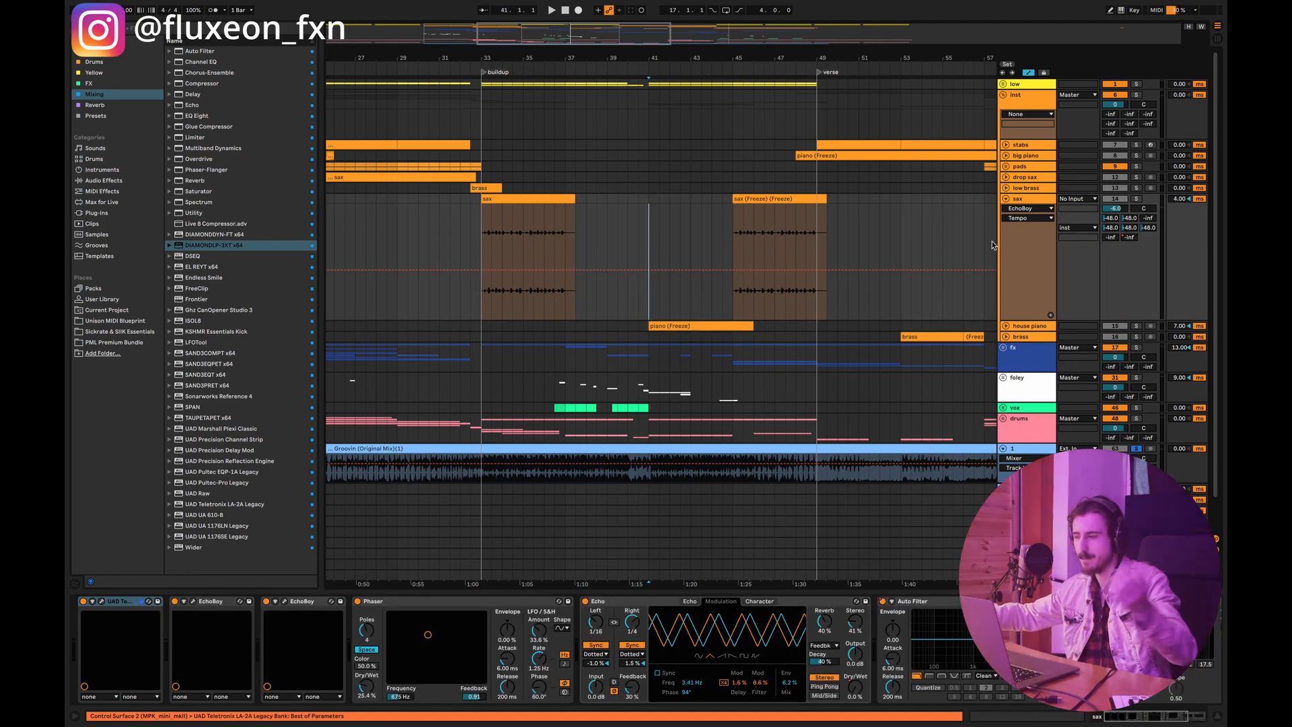
click(1006, 200)
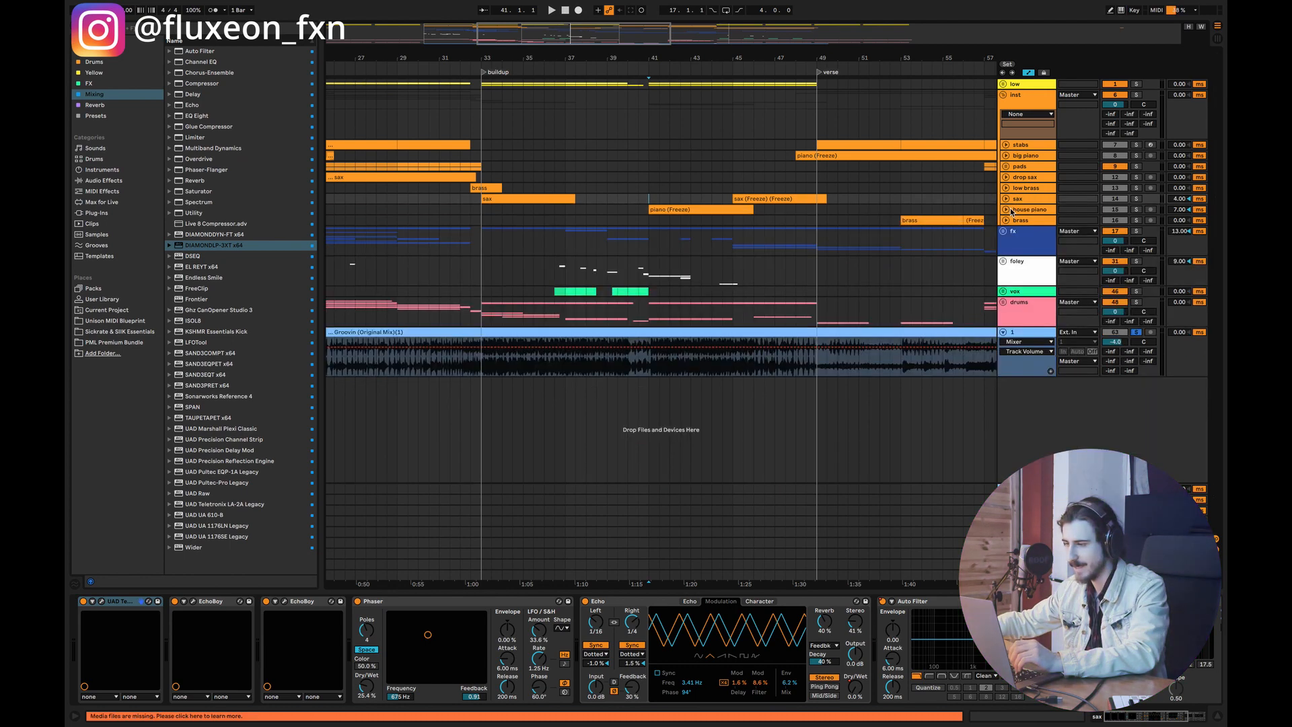
- Play the Groovin reference from 40.3 in the buildup to about bar 45, where the second sax clip starts, and stop playback
click(635, 240)
key(space)
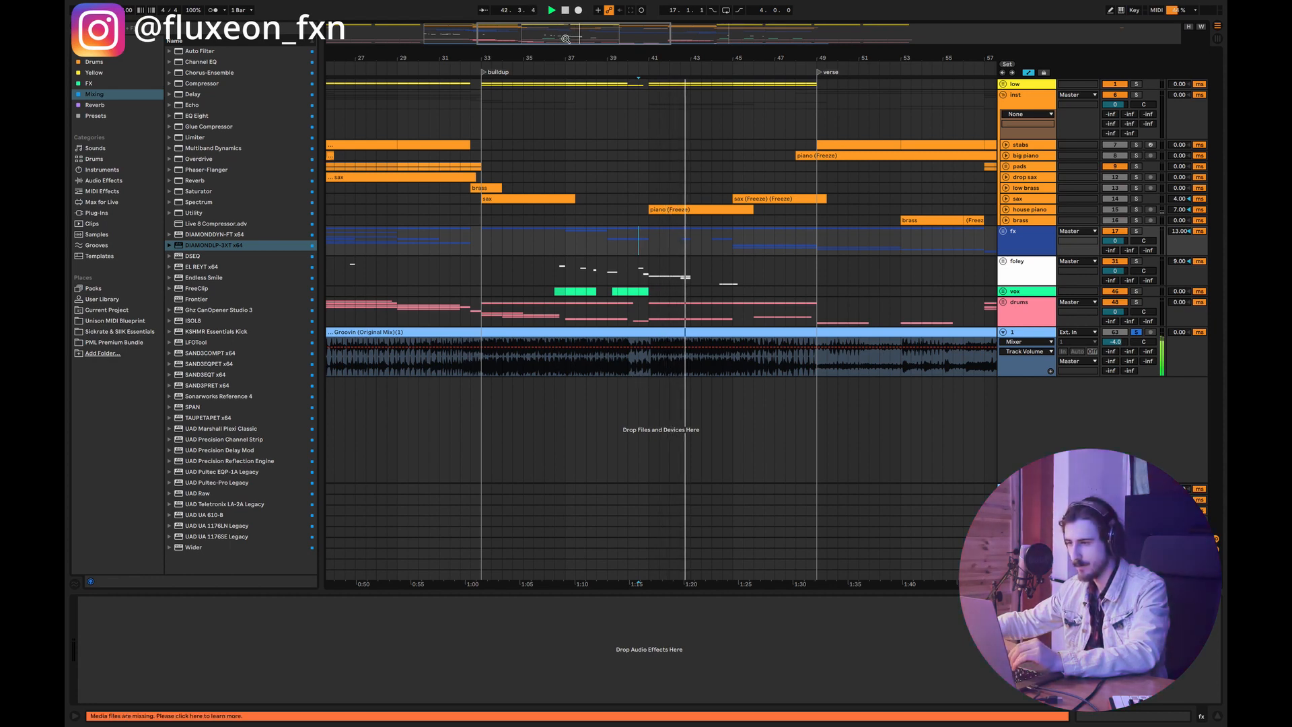
drag(586, 58, 497, 33)
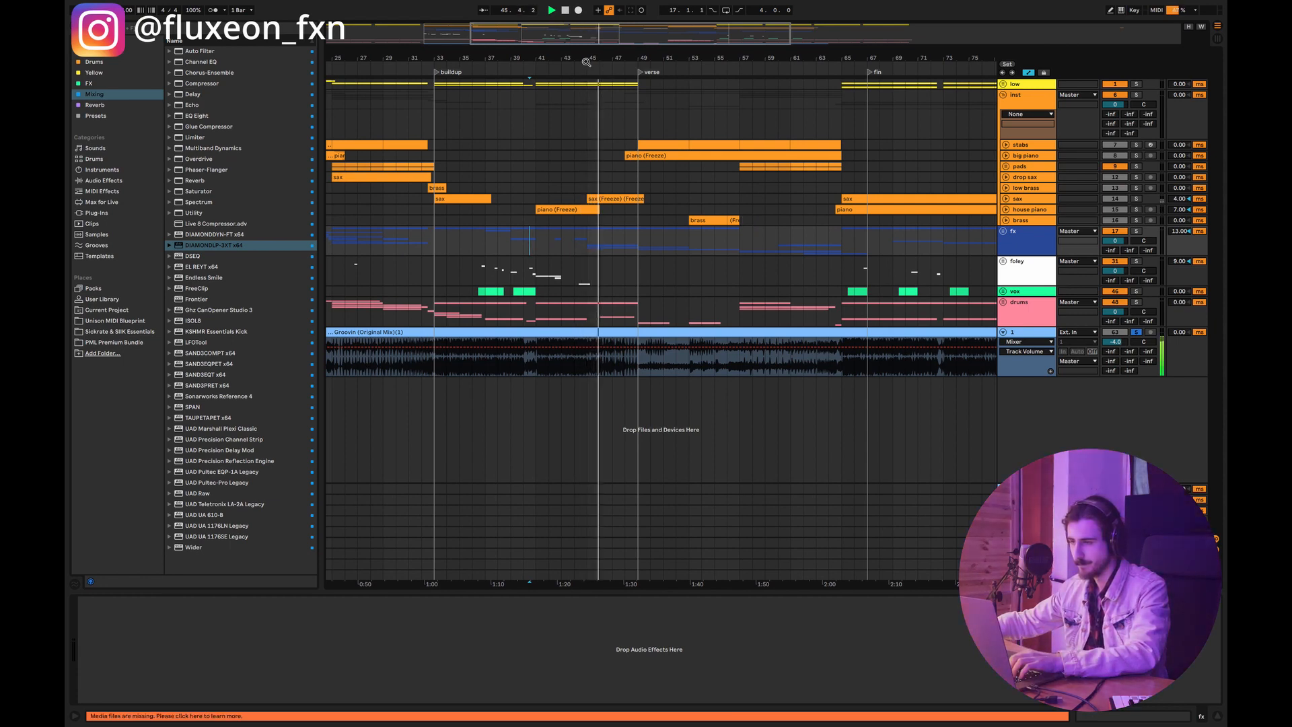
key(space)
- Fold the inst group, unfold the low group, and highlight bars 45 to 49 of its Auto Filter frequency automation
drag(574, 42, 573, 44)
click(621, 84)
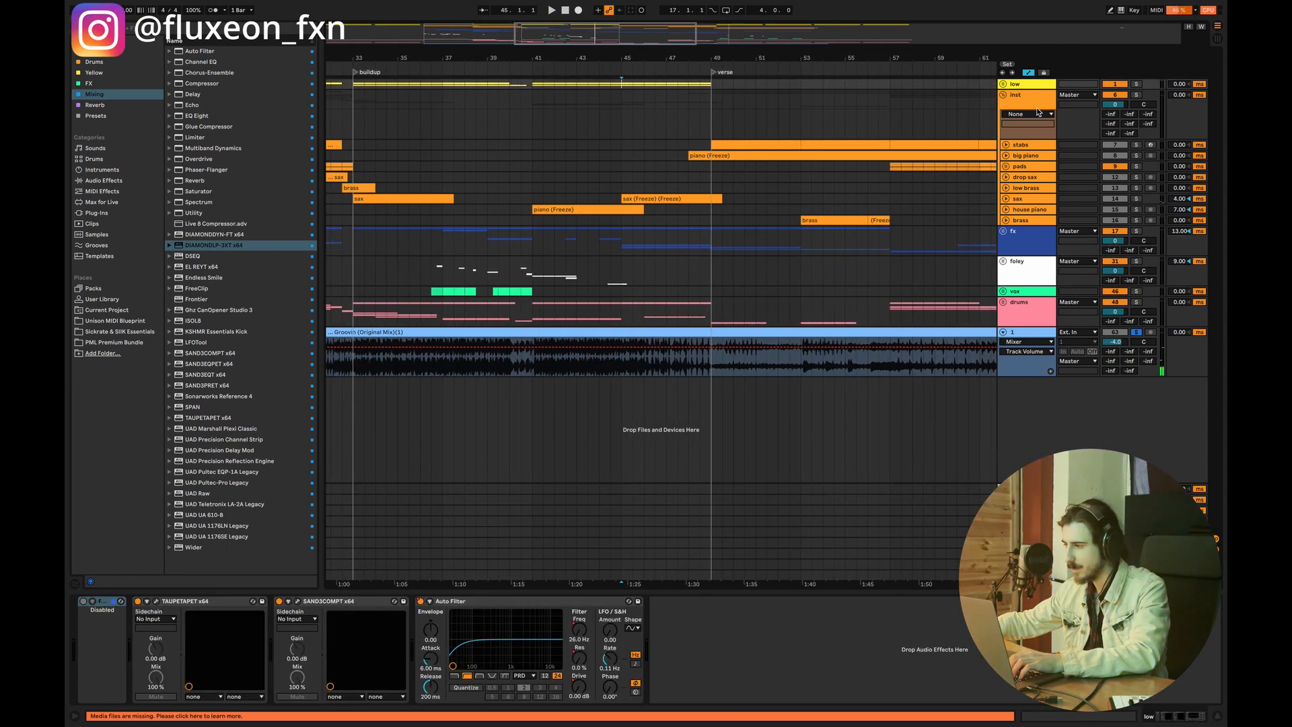
click(1004, 94)
click(1004, 84)
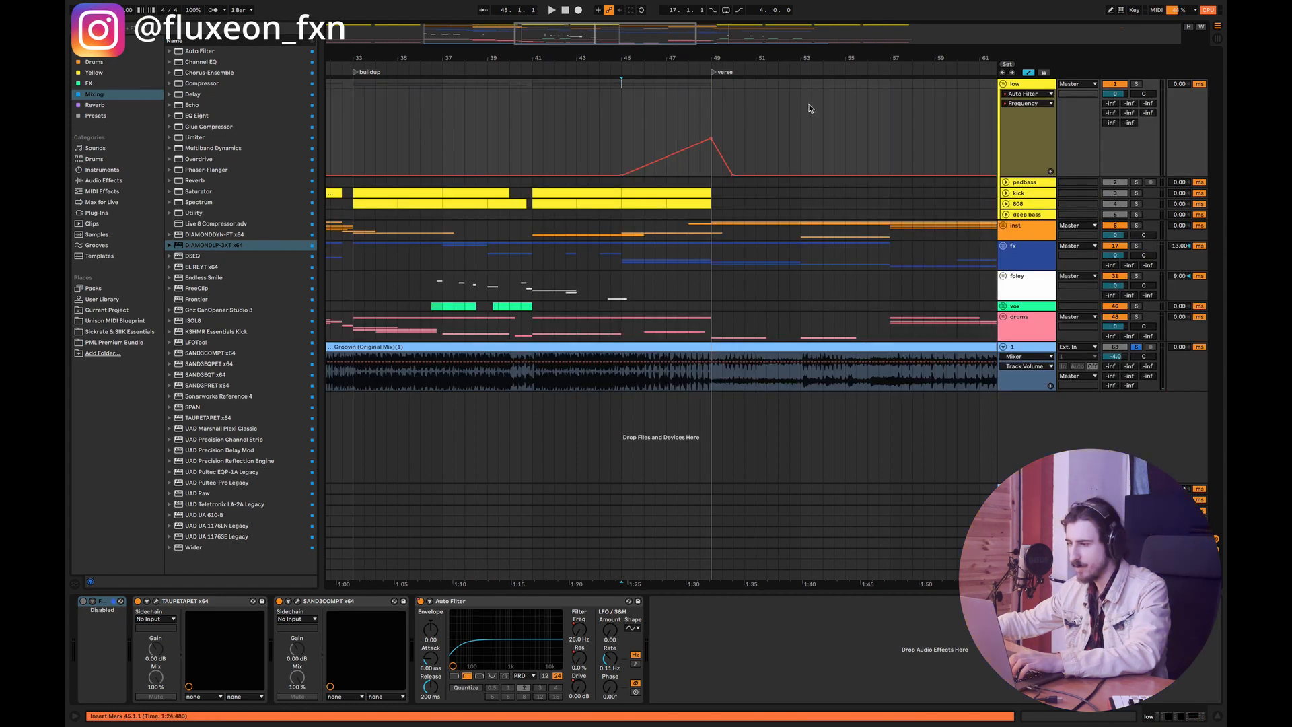
click(655, 146)
click(611, 133)
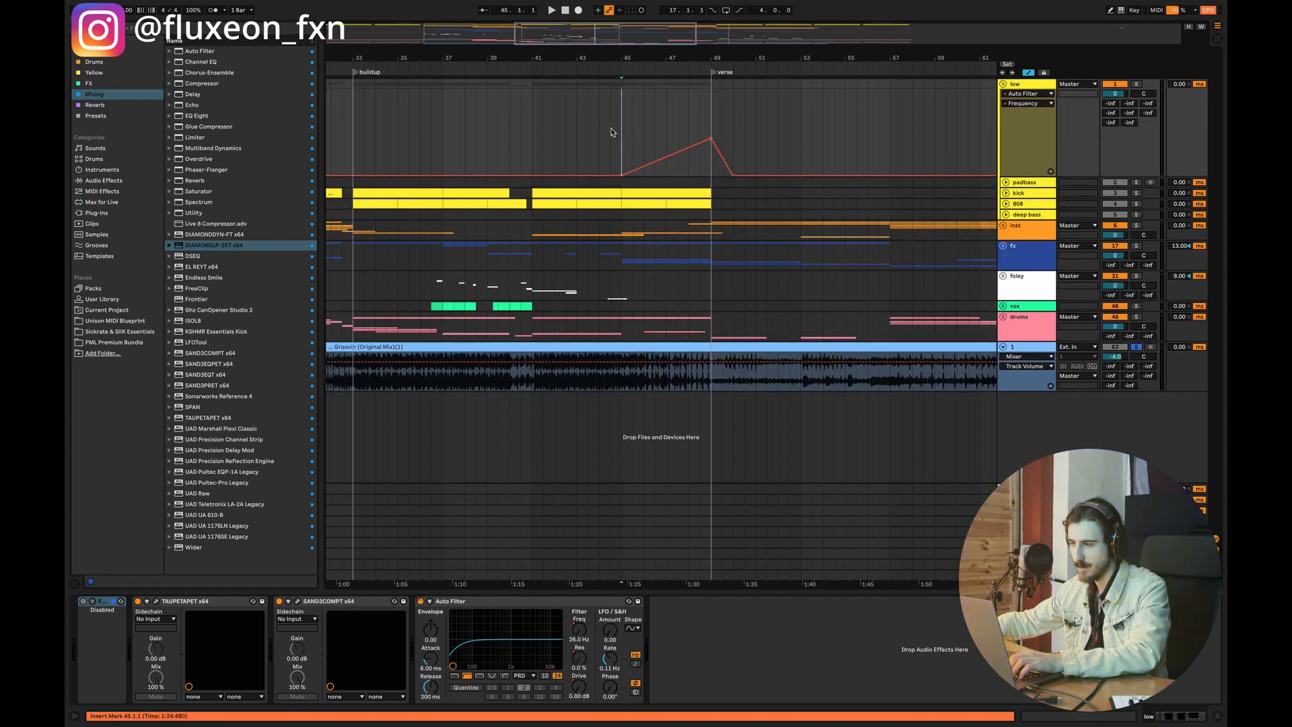
click(645, 133)
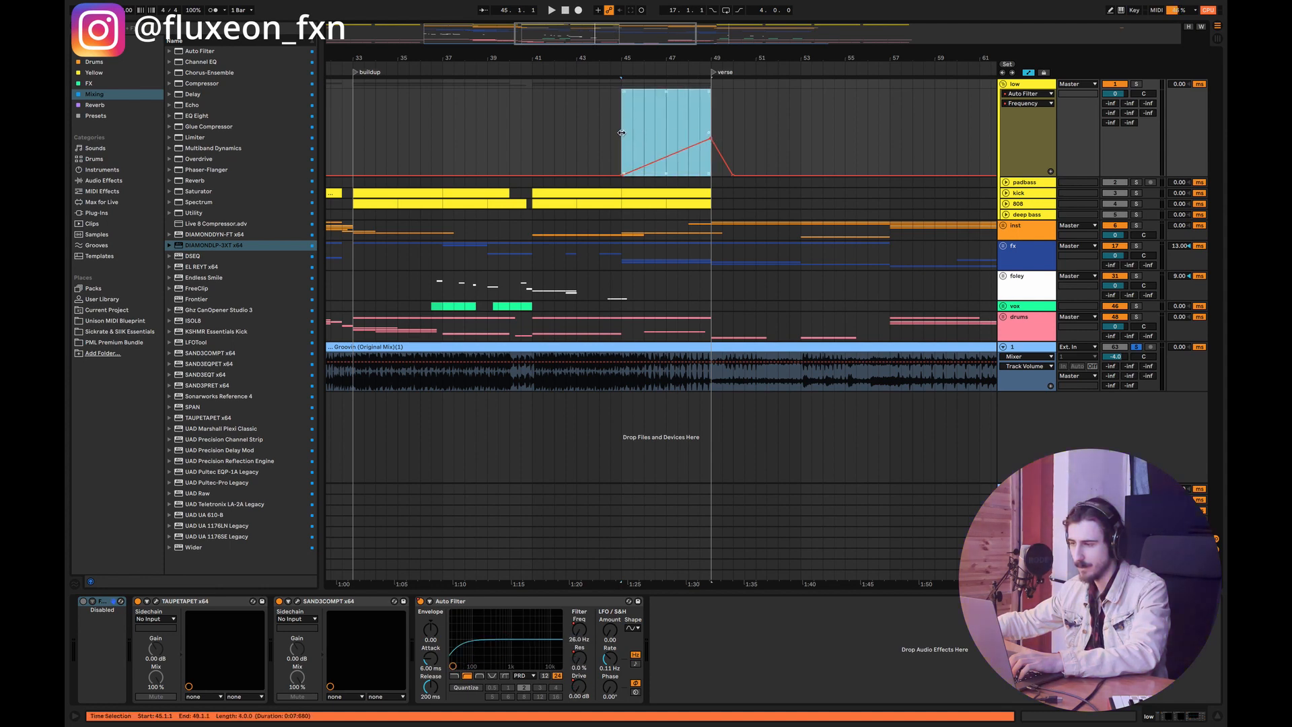
- Play the Groovin reference from bar 45 through the filter rise and stop just past the verse marker at bar 49
click(621, 387)
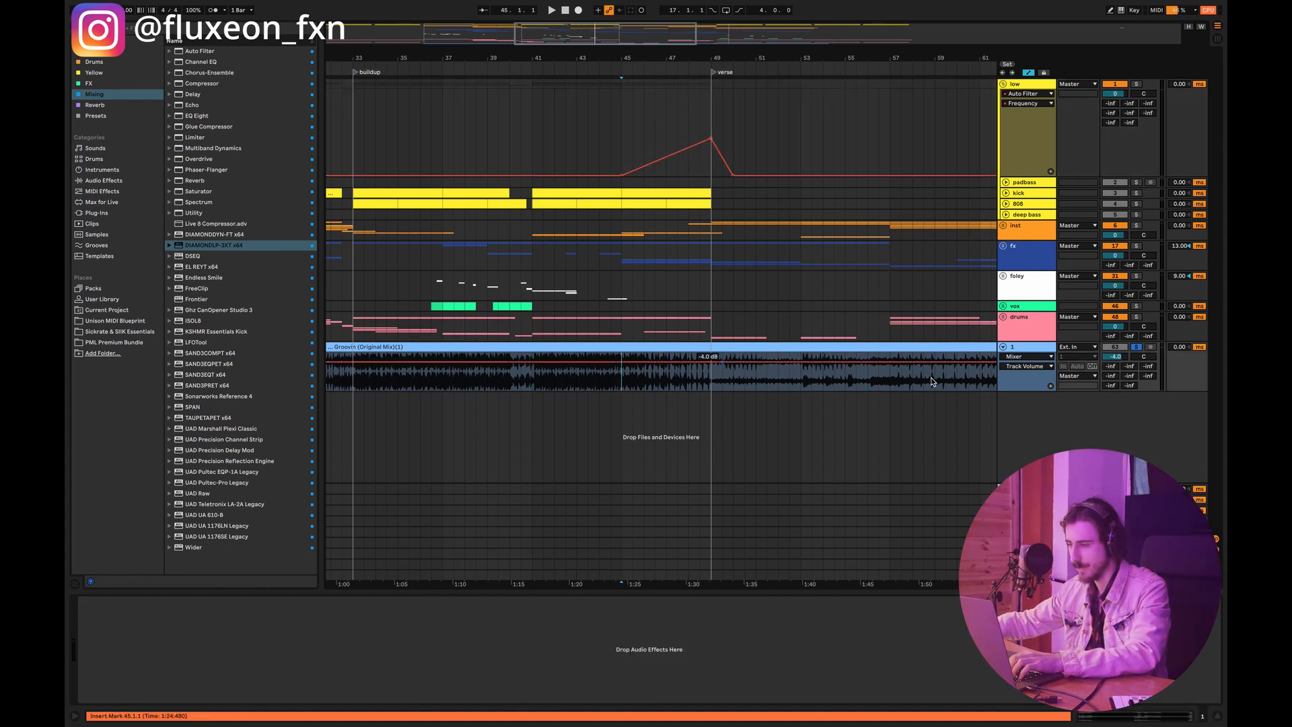
key(space)
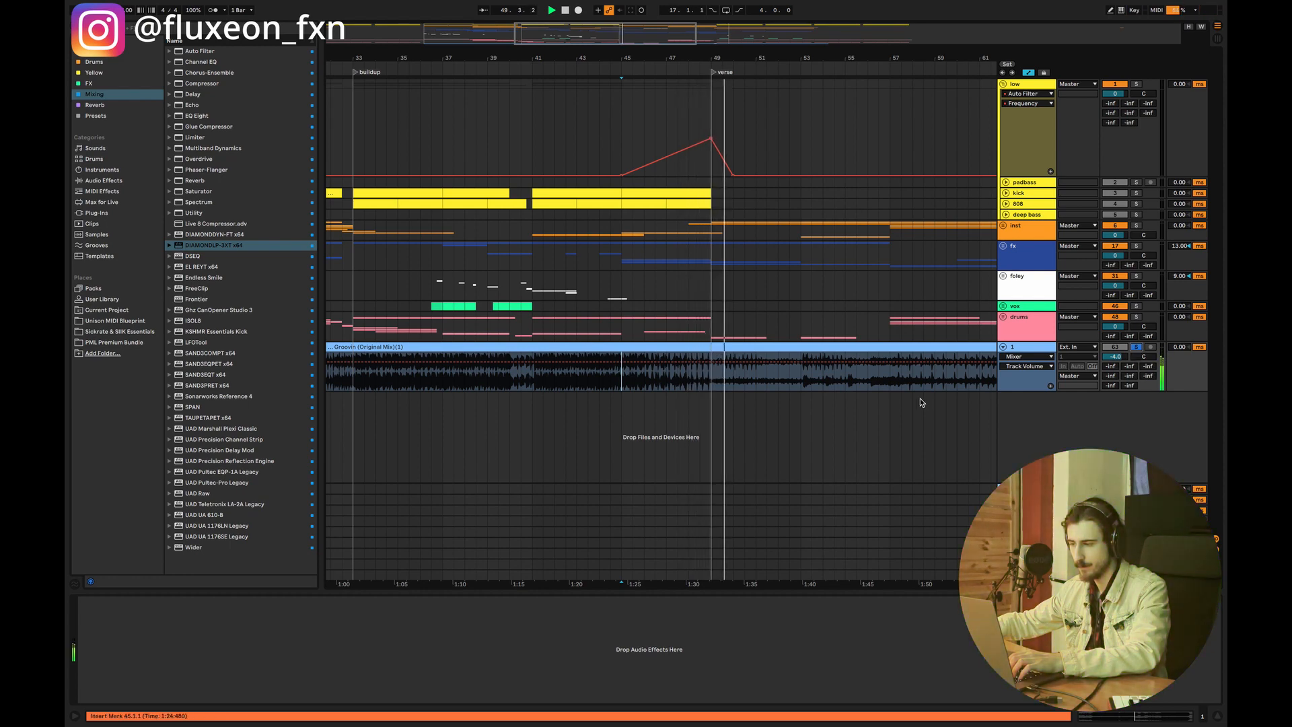
key(space)
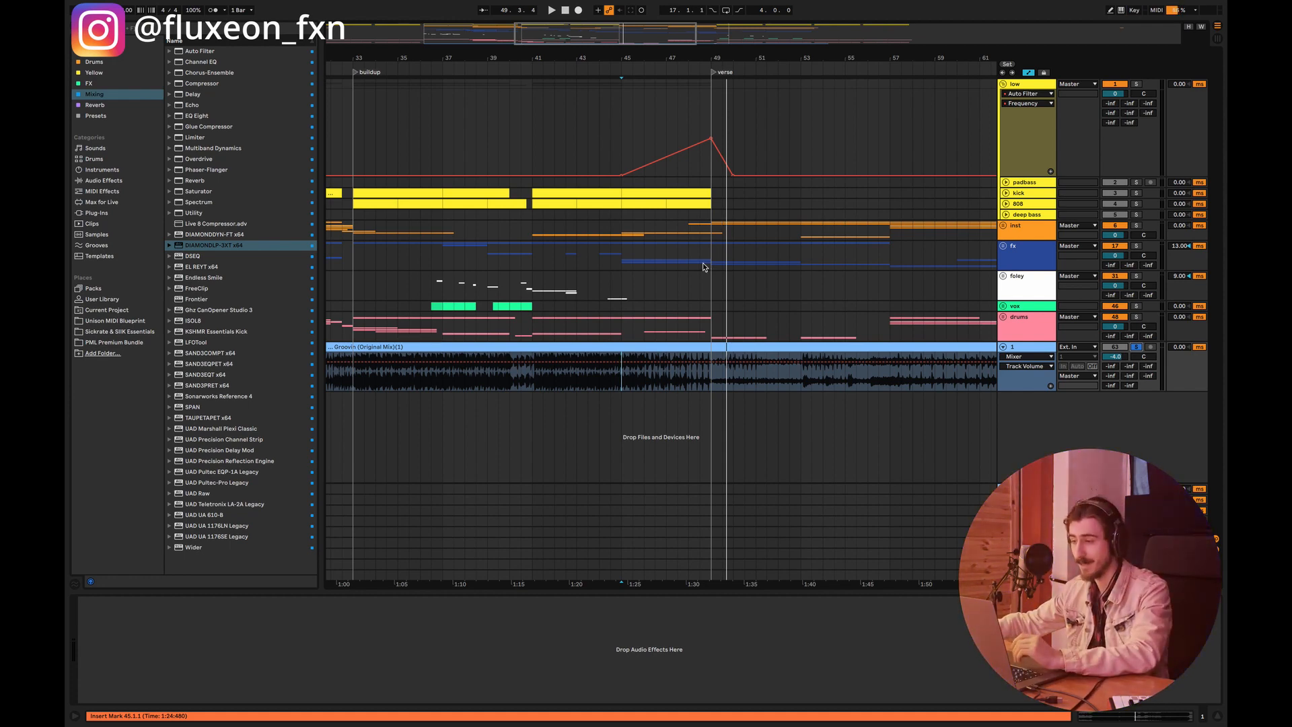
- Fold the low group and highlight the whole buildup, bars 33 to 49, across the inst to drums groups
drag(690, 59, 617, 73)
click(543, 283)
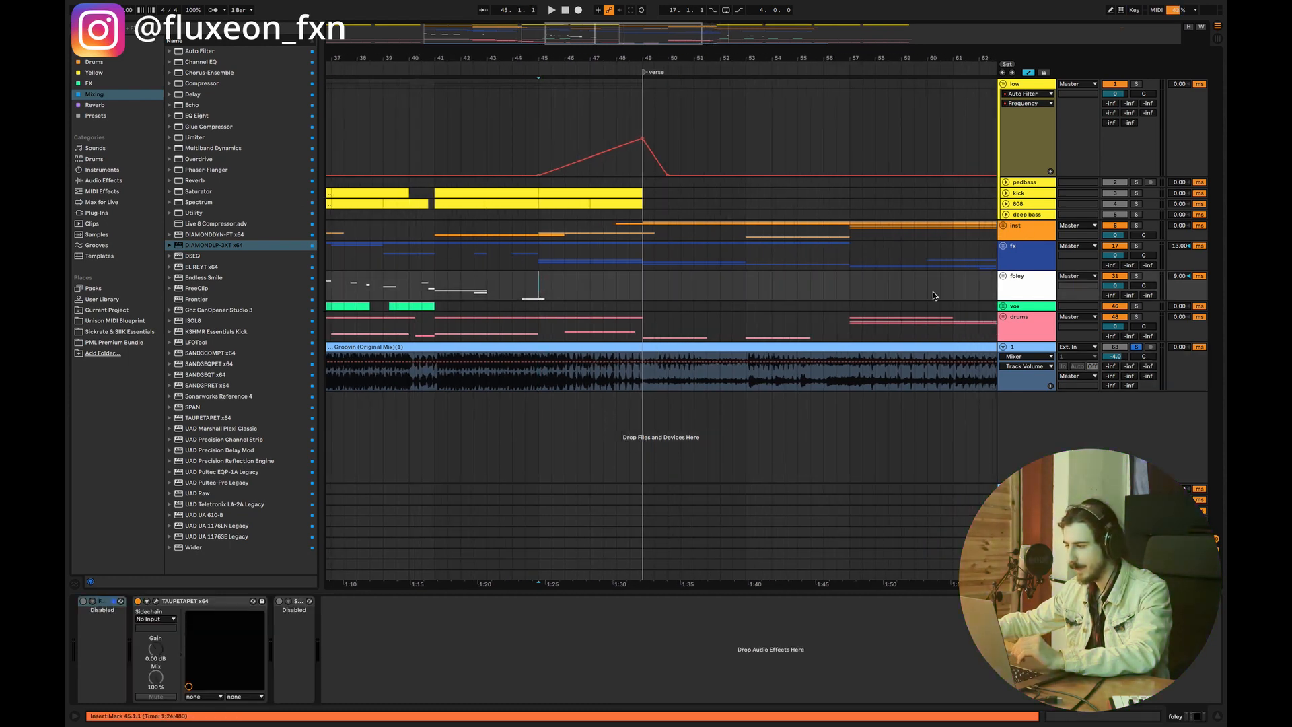
click(1002, 84)
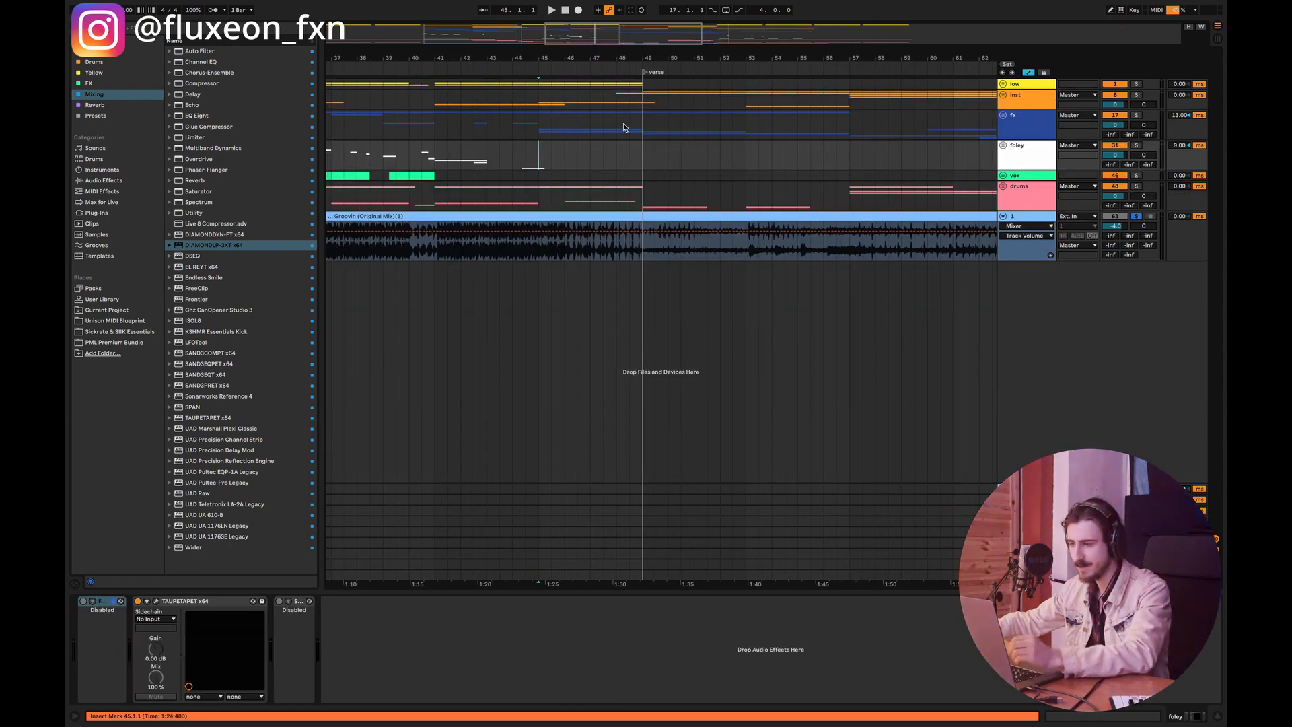
drag(638, 57, 698, 34)
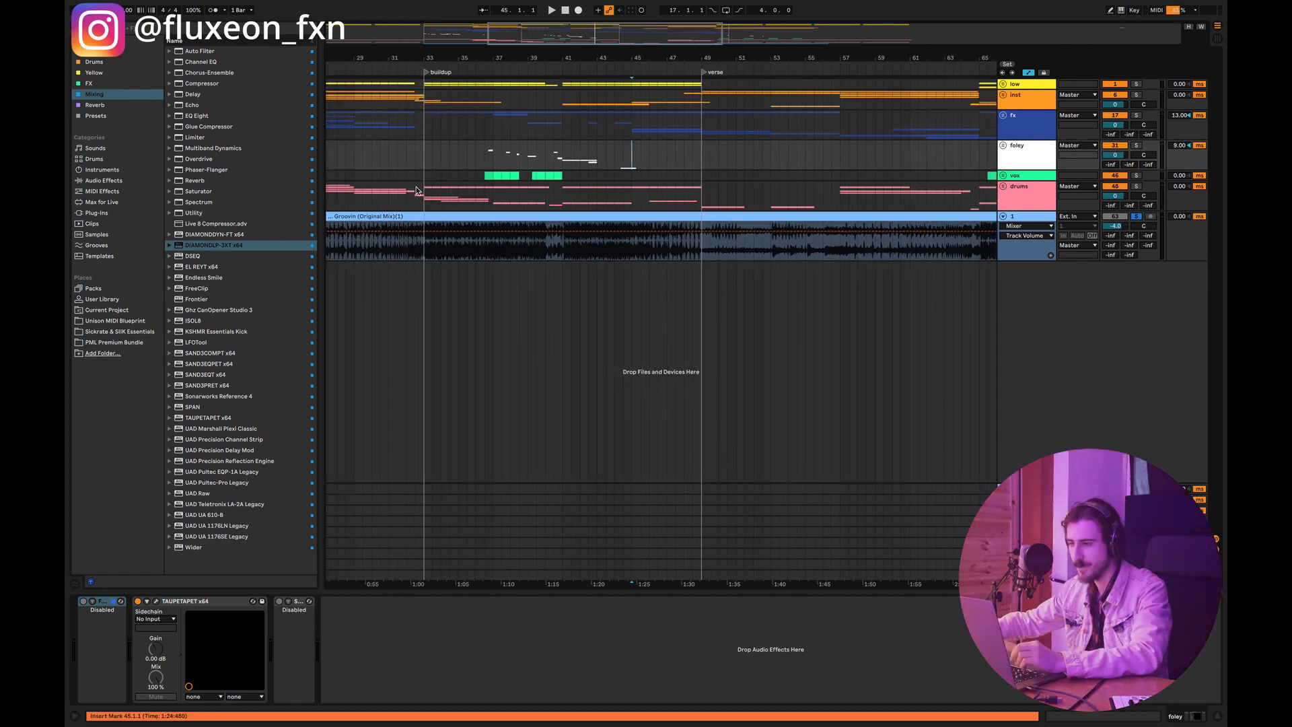
drag(426, 201, 698, 94)
- Highlight the two verses in turn, bars 17 to 33 and bars 49 to 65, across the groups to compare them
drag(724, 59, 887, 207)
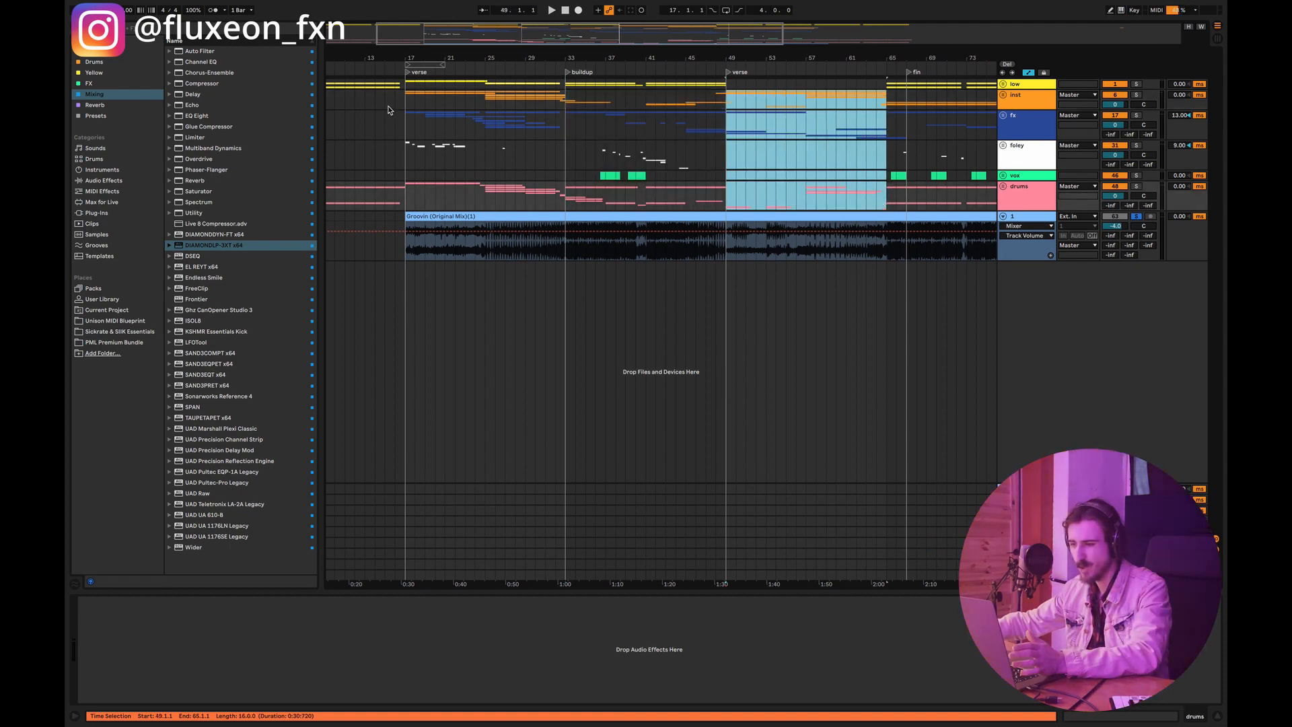
drag(406, 82, 564, 200)
drag(734, 202, 884, 88)
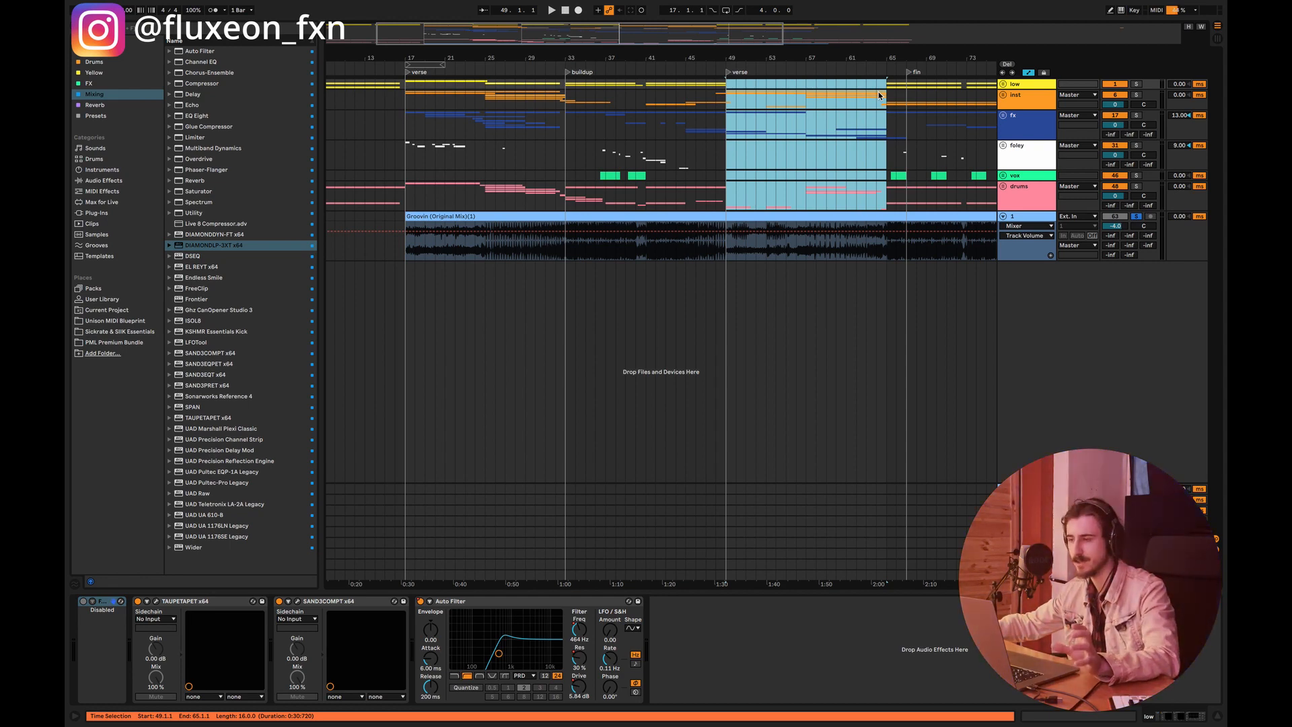
drag(550, 59, 605, 51)
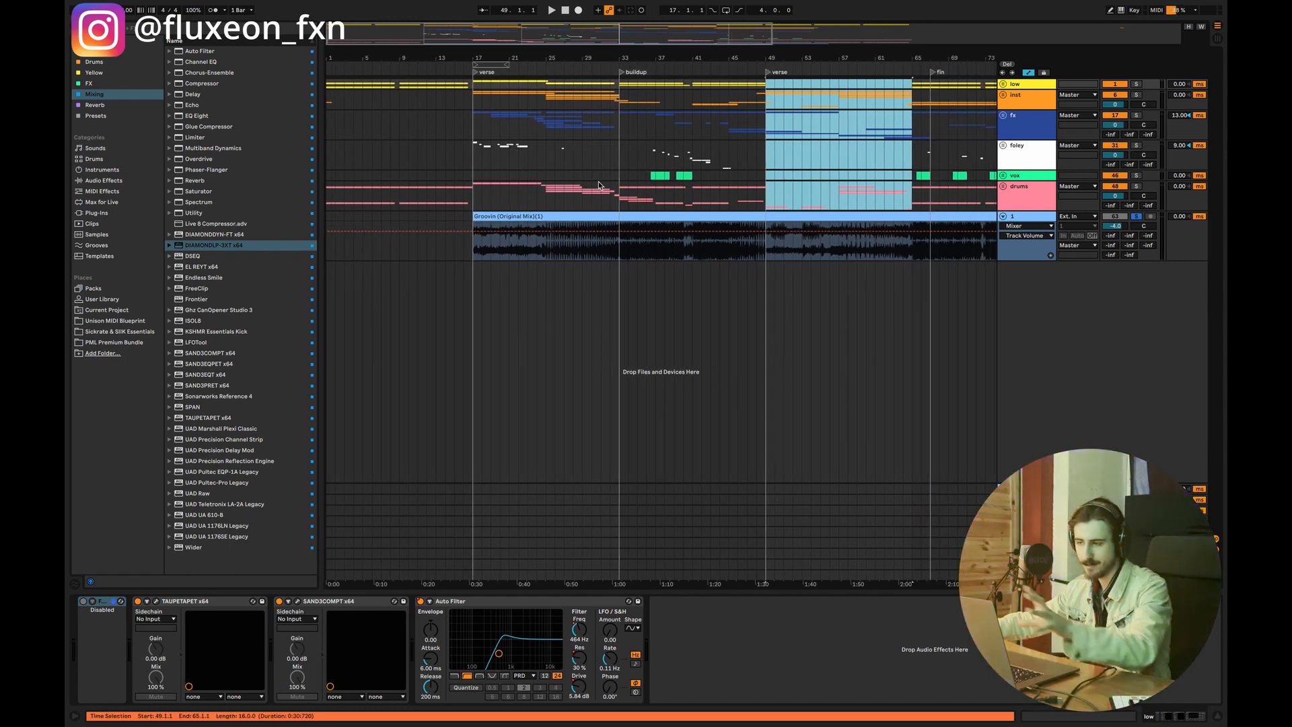
mouse_move(473, 93)
mouse_down()
mouse_move(553, 174)
mouse_move(617, 202)
mouse_move(468, 79)
mouse_up()
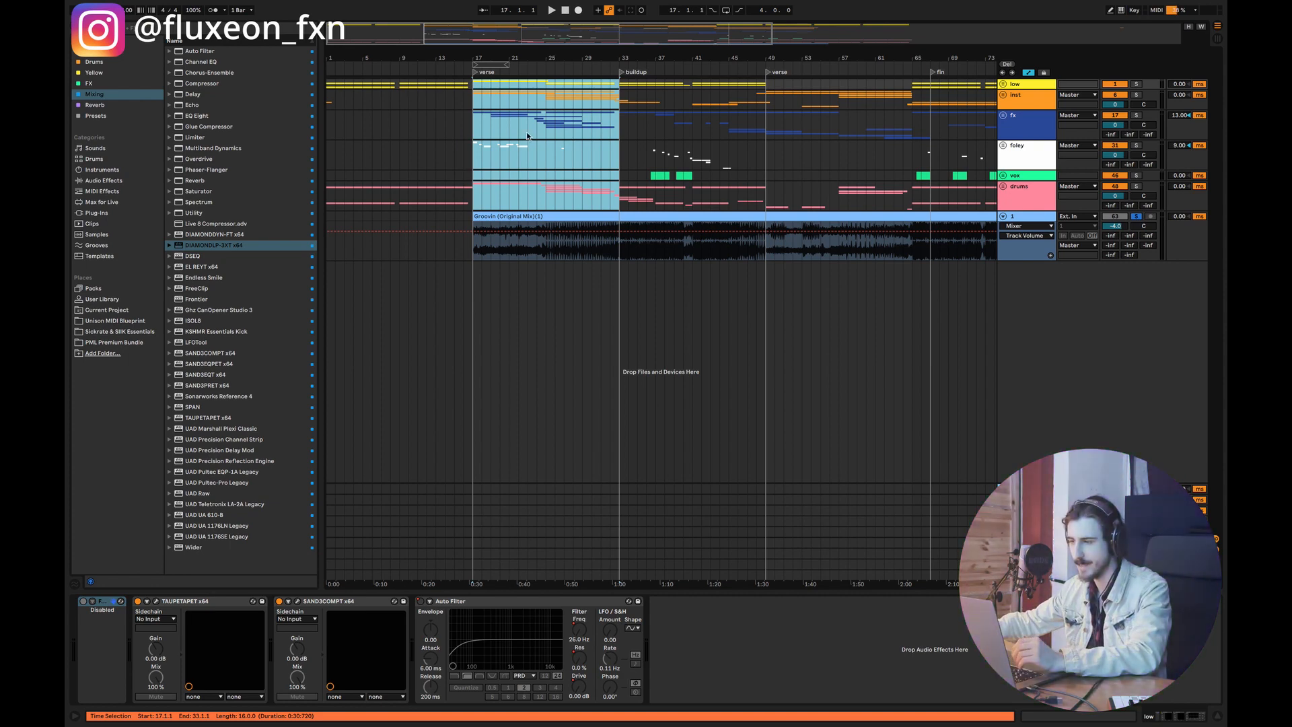
click(474, 86)
drag(472, 84, 502, 44)
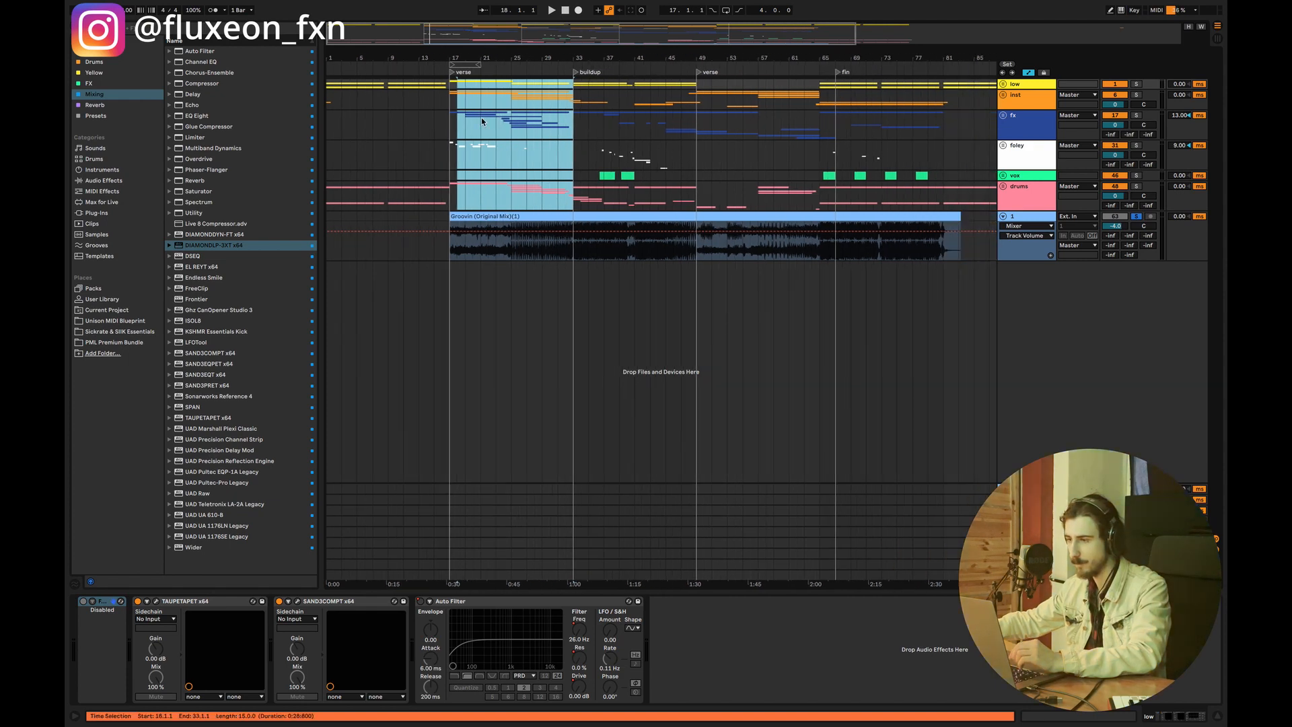
drag(448, 204, 569, 77)
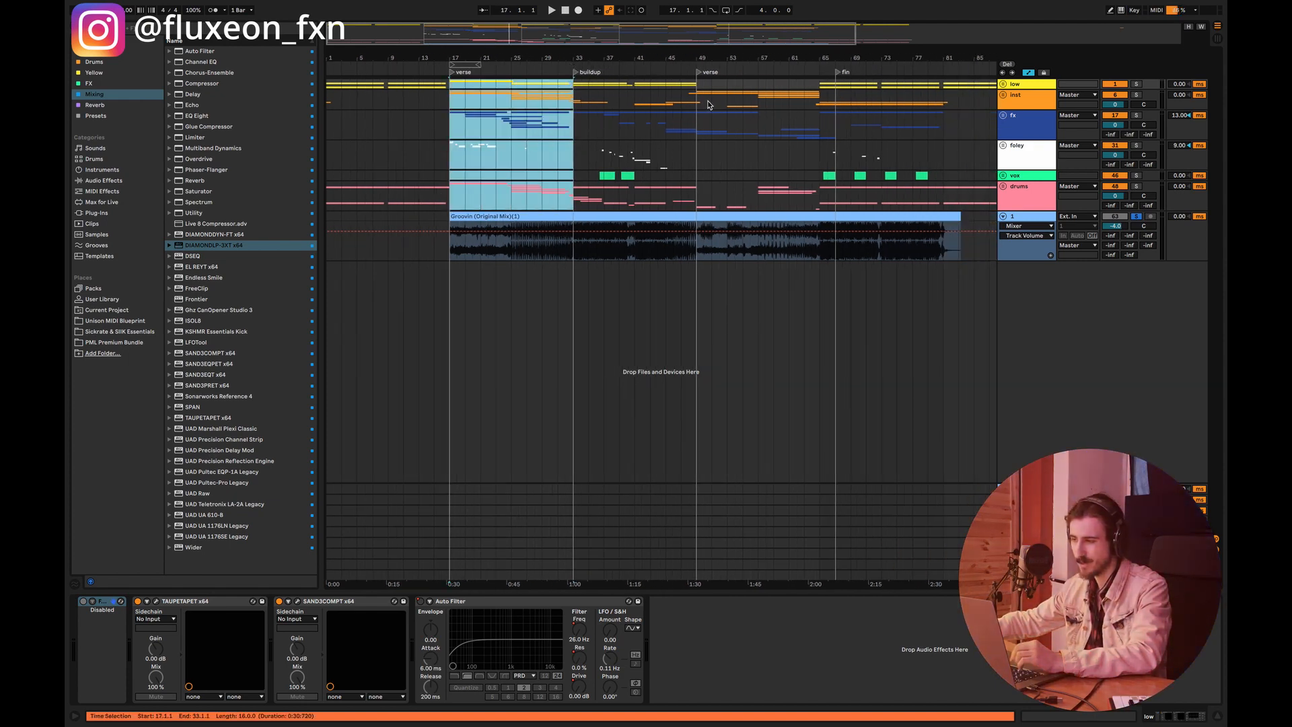
drag(696, 88, 817, 203)
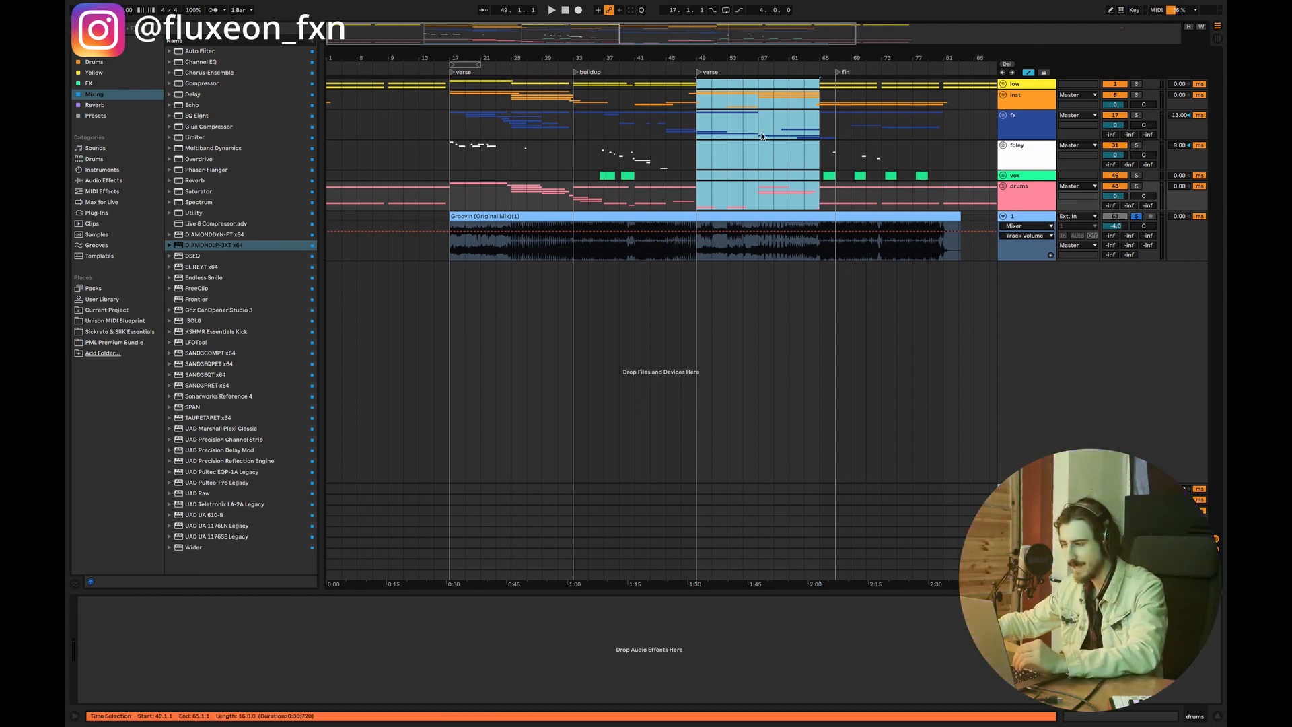
- Mark the second verse's midpoint at bar 57 on the foley group and highlight bars 57 to 65 on vox and drums
scroll(761, 137, up, 3)
mouse_move(694, 113)
mouse_down()
mouse_move(795, 204)
mouse_move(631, 92)
mouse_up()
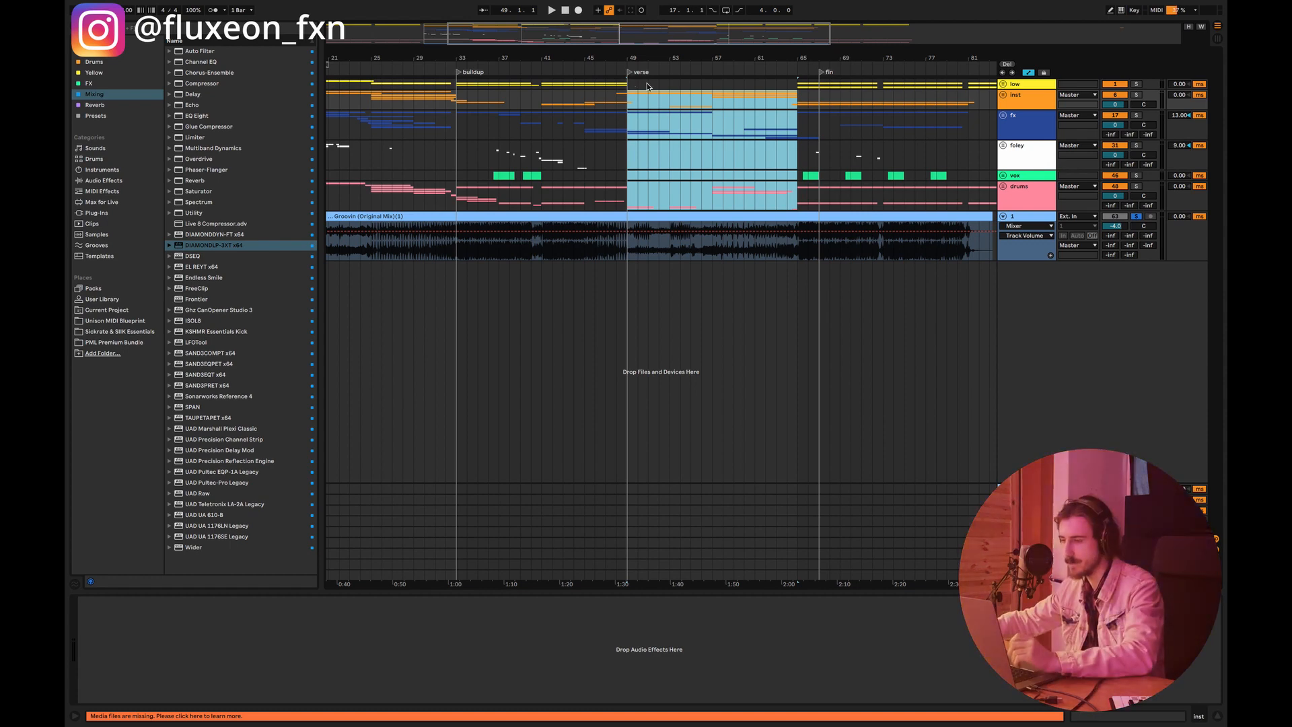
click(716, 160)
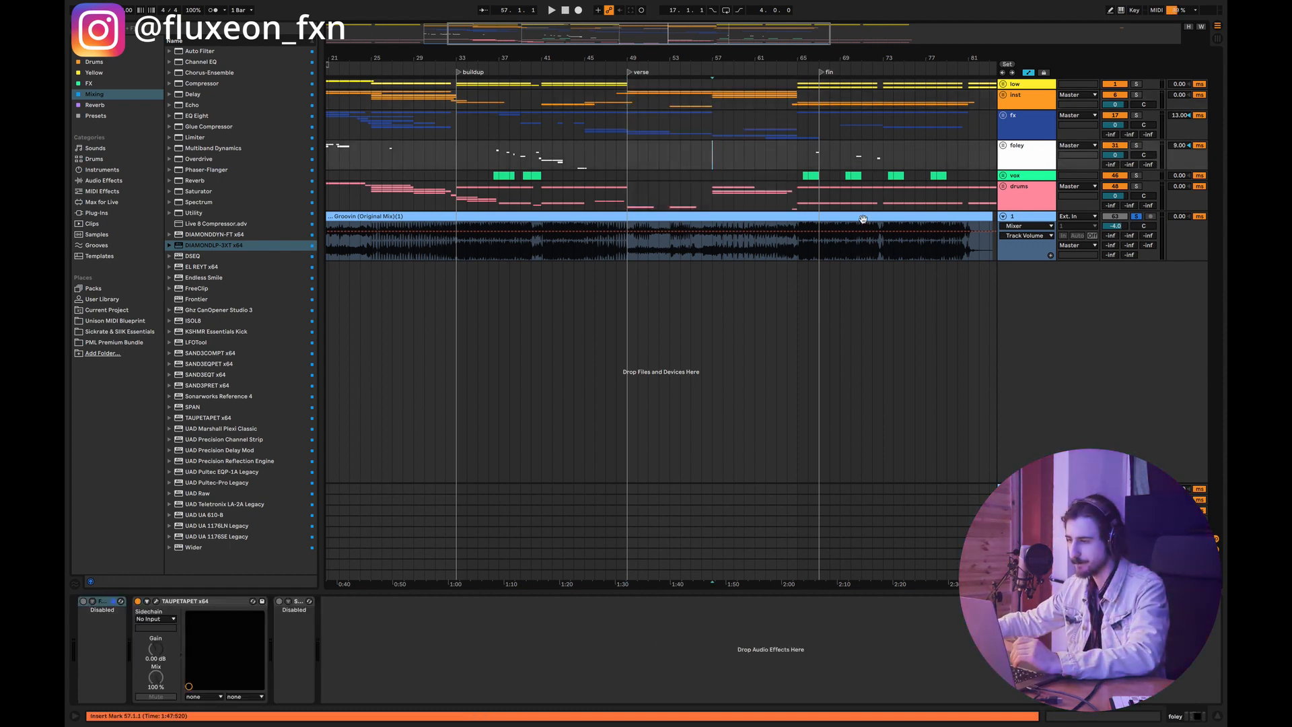
click(783, 194)
click(763, 193)
drag(715, 194, 795, 173)
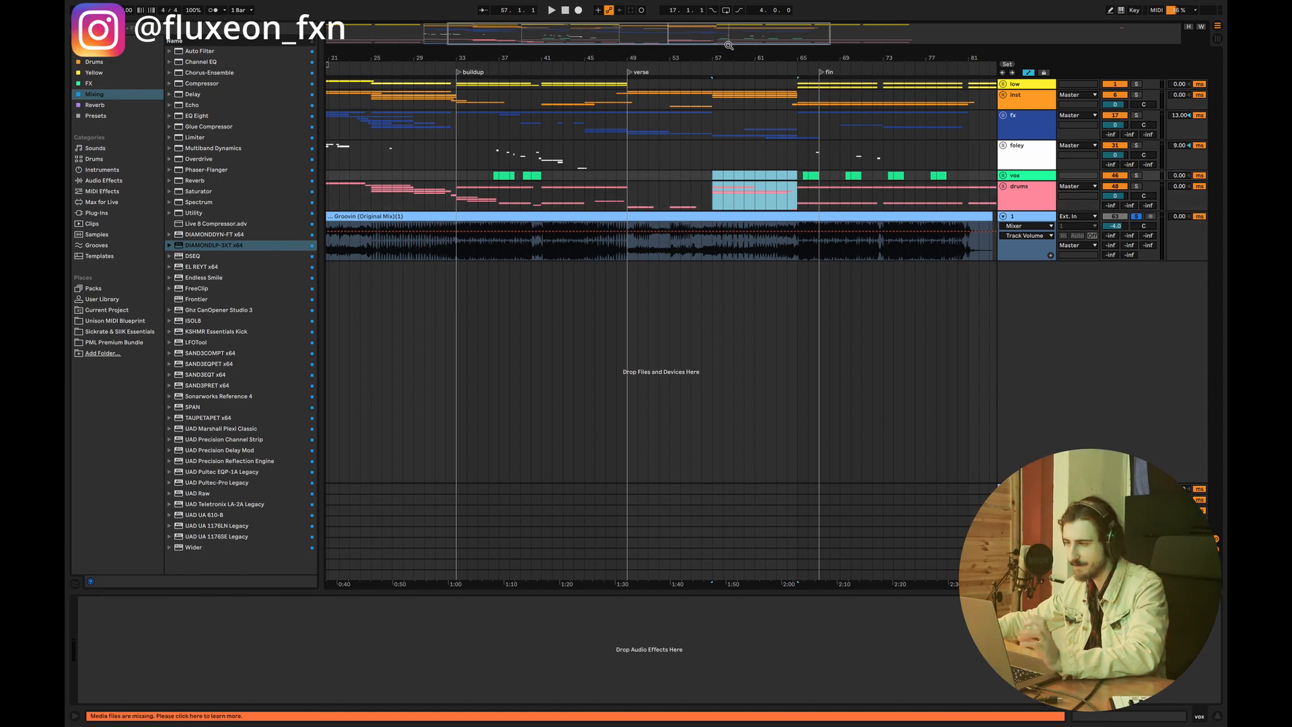
- Place the insert marker at bar 64 on the foley group and briefly unfold the inst group before folding it again
drag(731, 48, 733, 51)
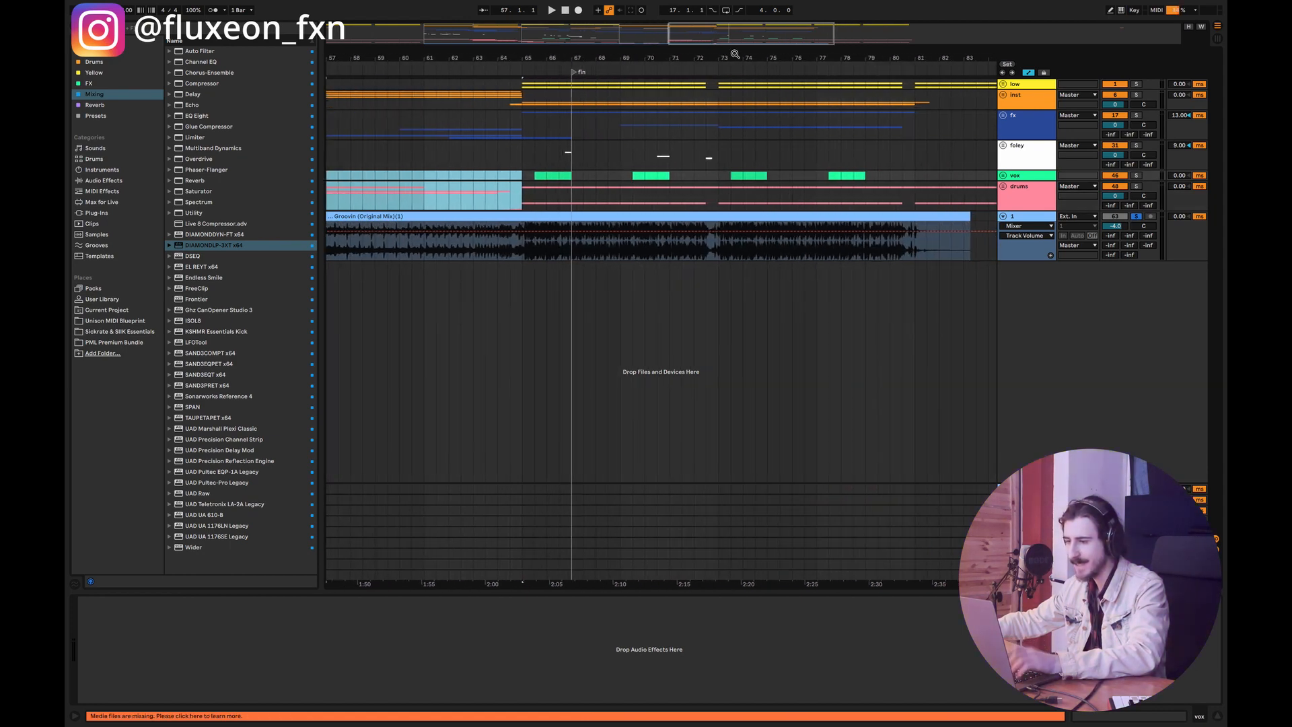
click(497, 167)
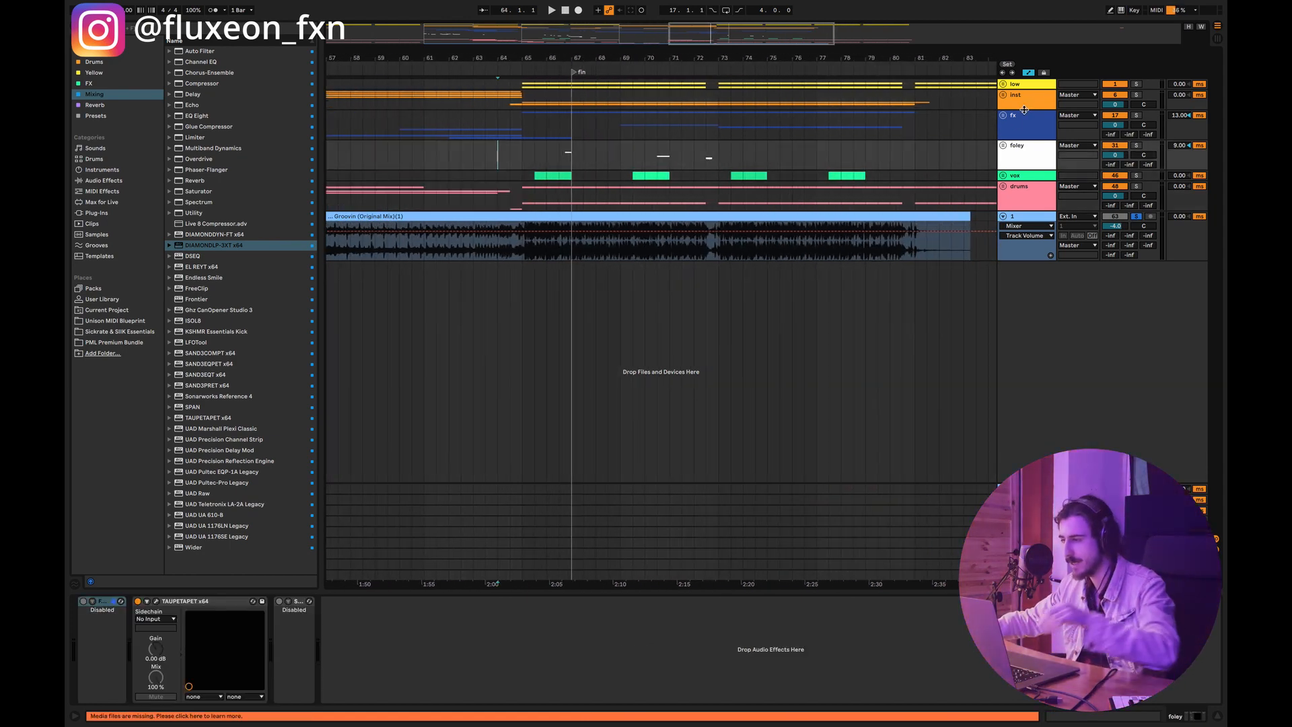
click(1002, 94)
click(1002, 95)
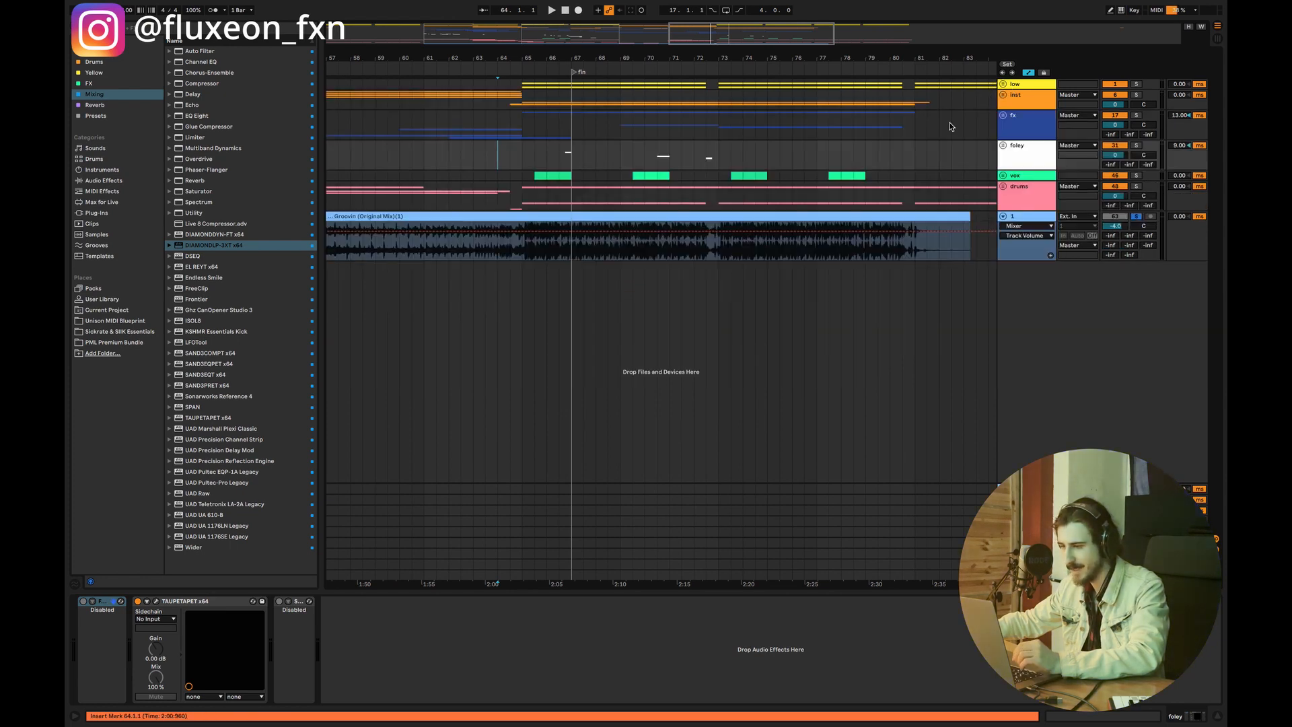
- Play the Groovin reference from bar 63 through the start of the final section and stop at about bar 77
click(483, 251)
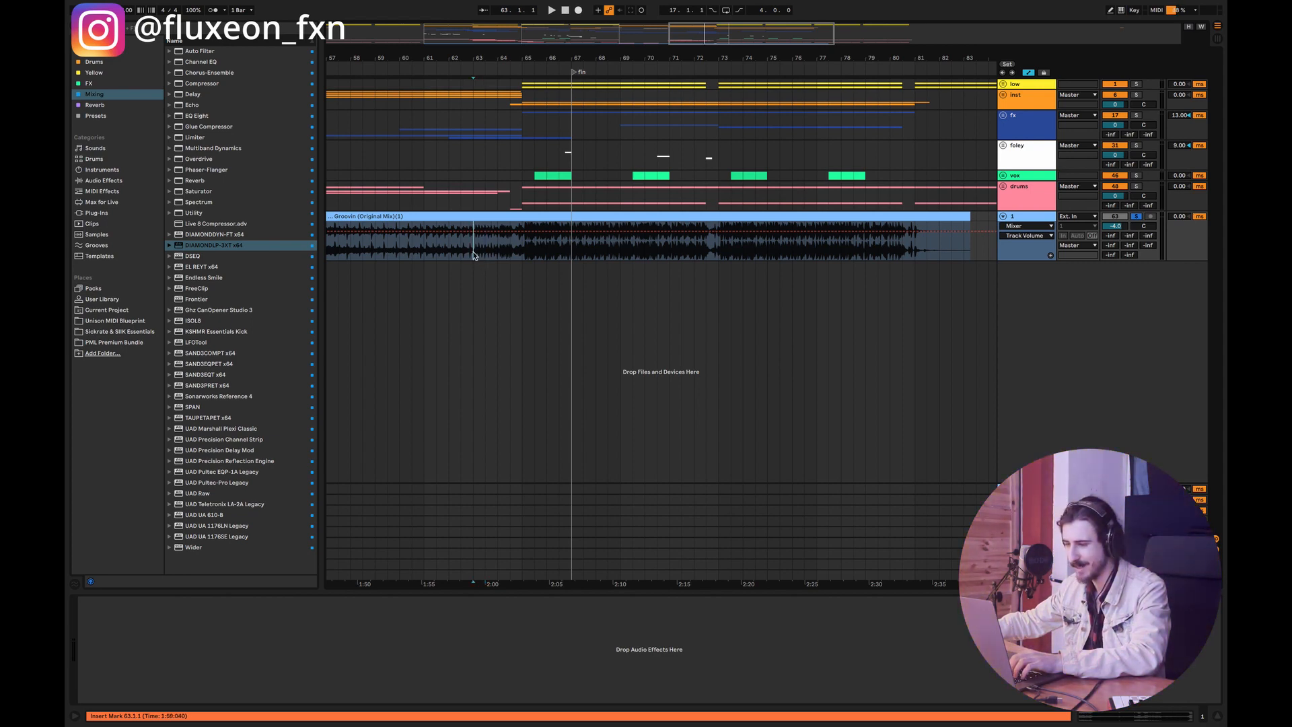
key(space)
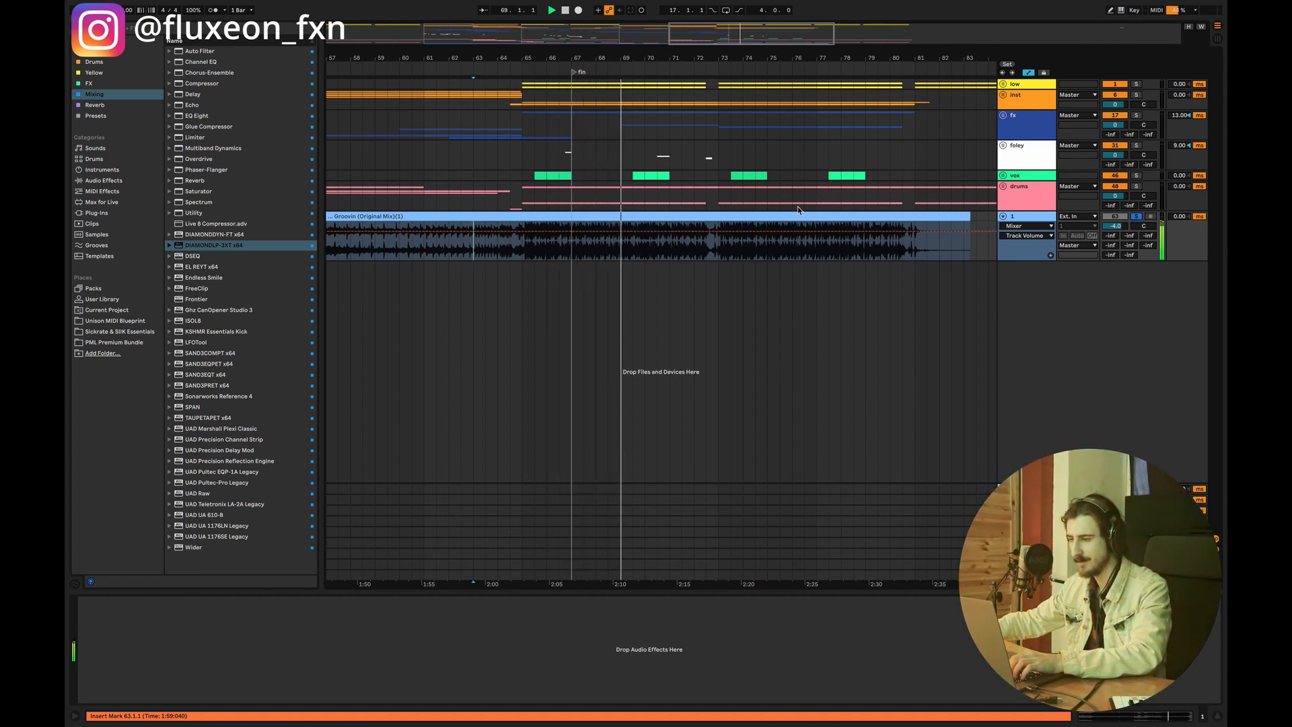
mouse_move(818, 59)
mouse_down()
mouse_move(774, 47)
mouse_move(798, 42)
mouse_up()
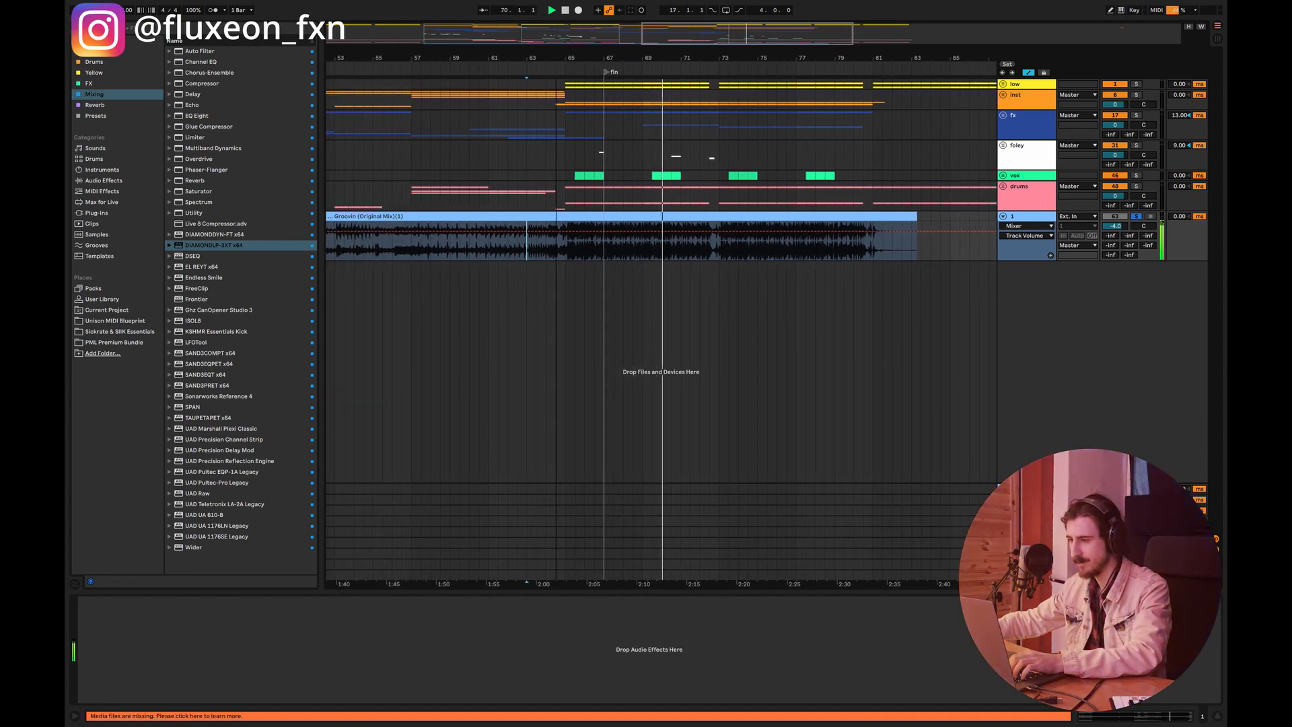
drag(700, 39, 697, 39)
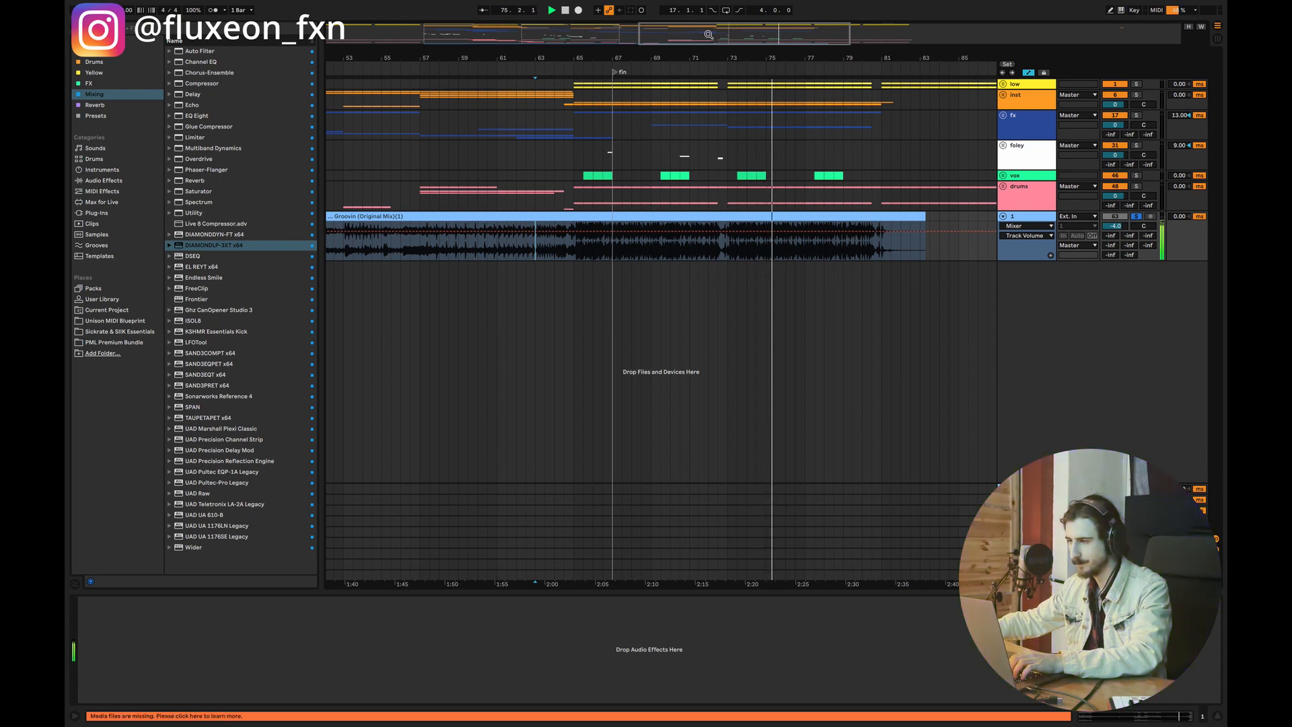
drag(708, 34, 725, 20)
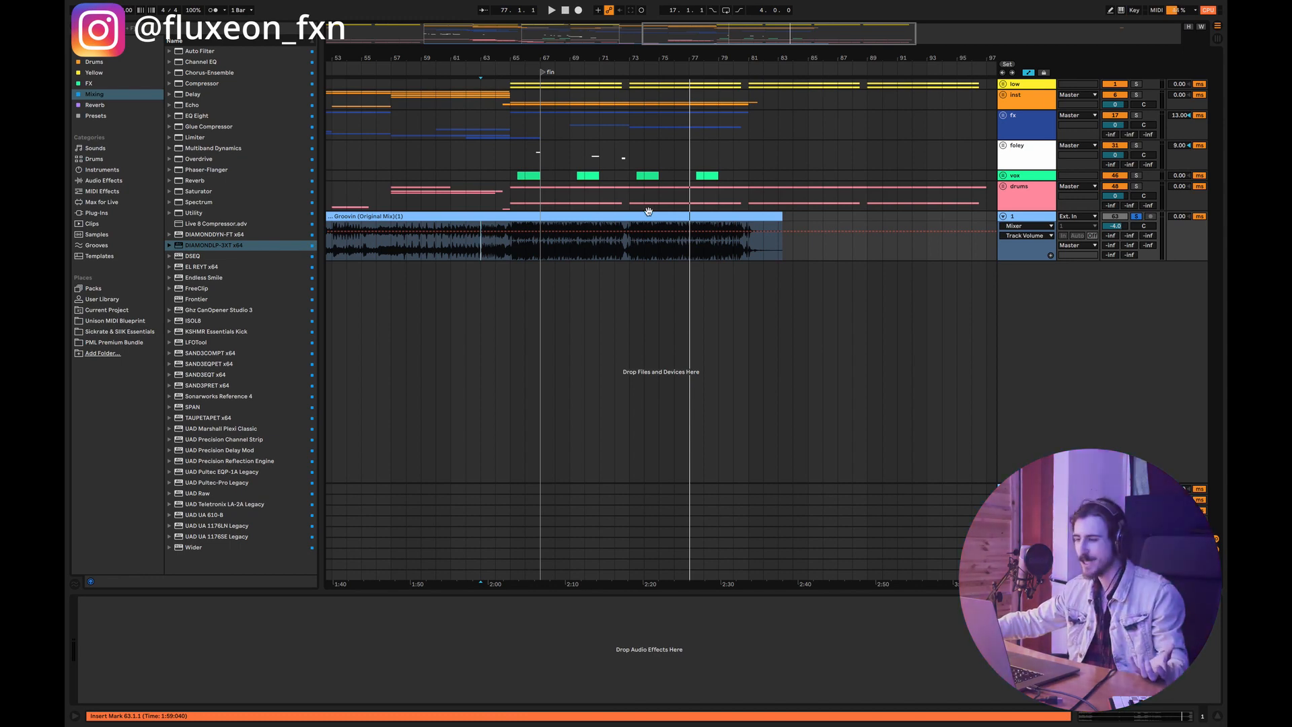
- Trim the end of the Groovin reference clip to bar 83 and fold its track
drag(784, 222, 779, 221)
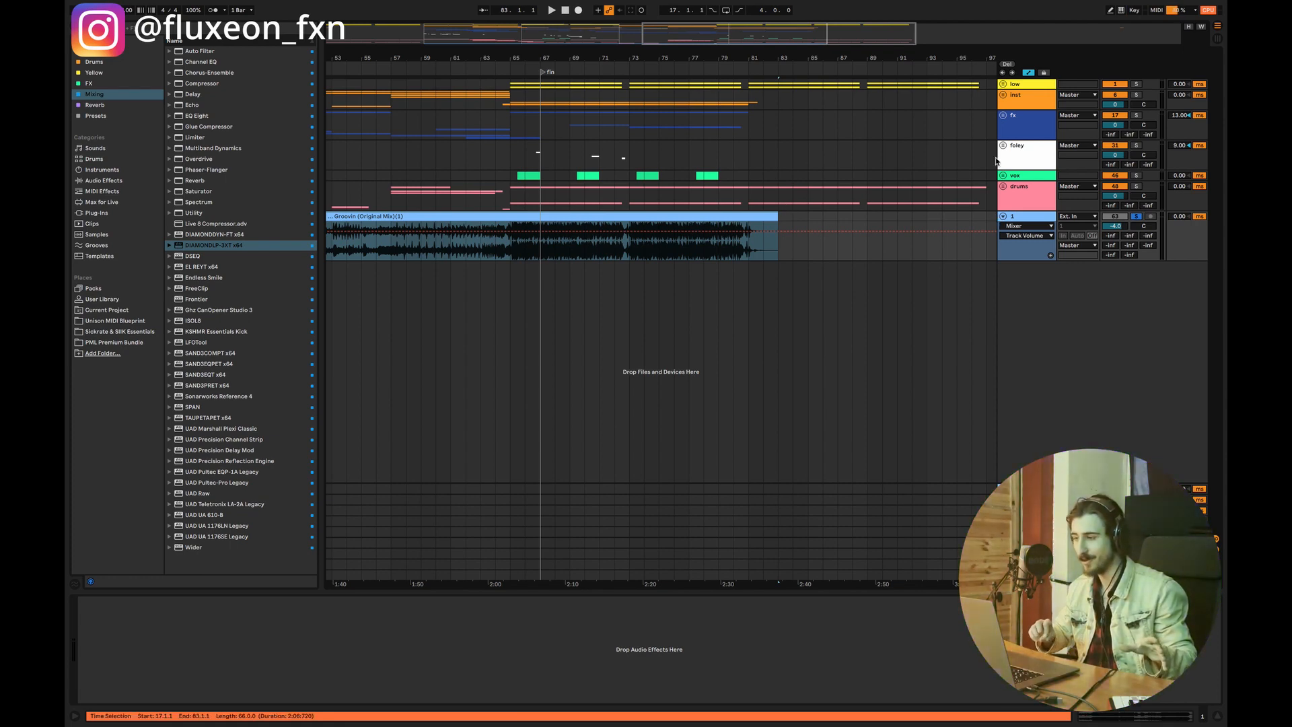
click(1003, 217)
- Place the insert marker at 64.3 on the foley group and highlight bars 73 to 81 across the low to foley groups
drag(659, 39, 670, 35)
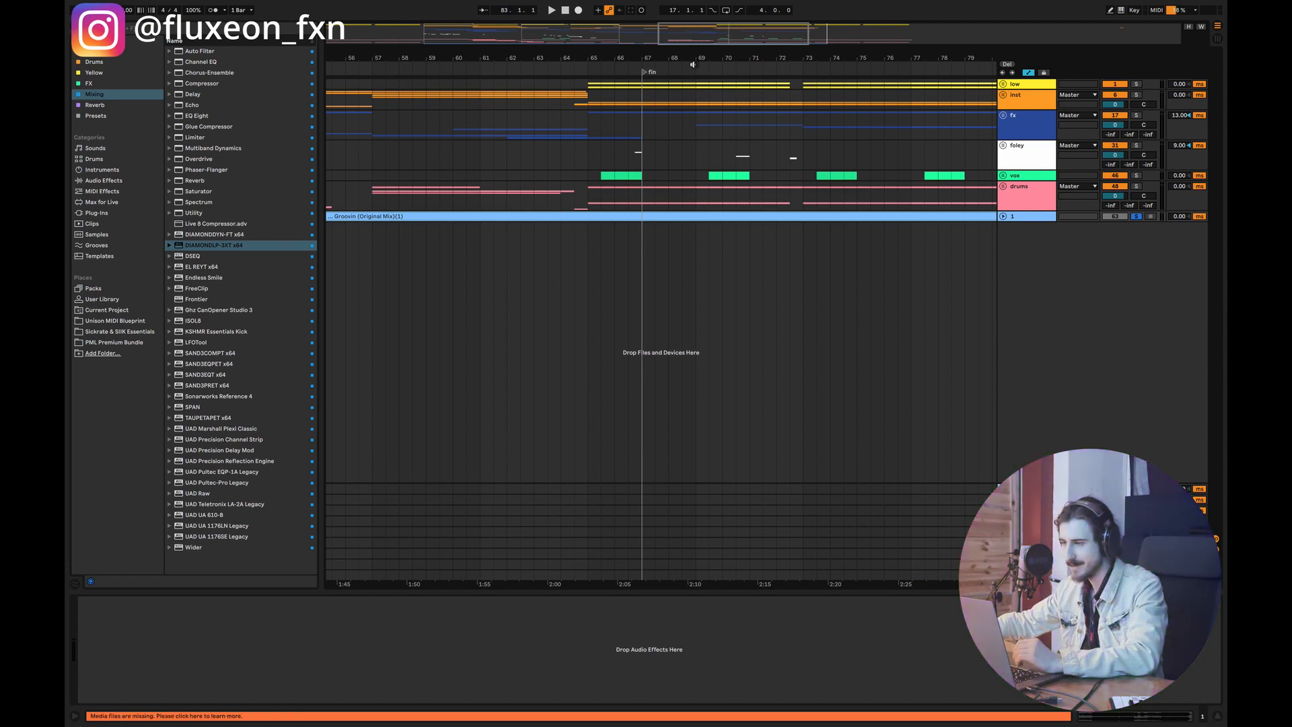
mouse_move(689, 42)
mouse_down()
mouse_move(701, 28)
mouse_move(691, 23)
mouse_up()
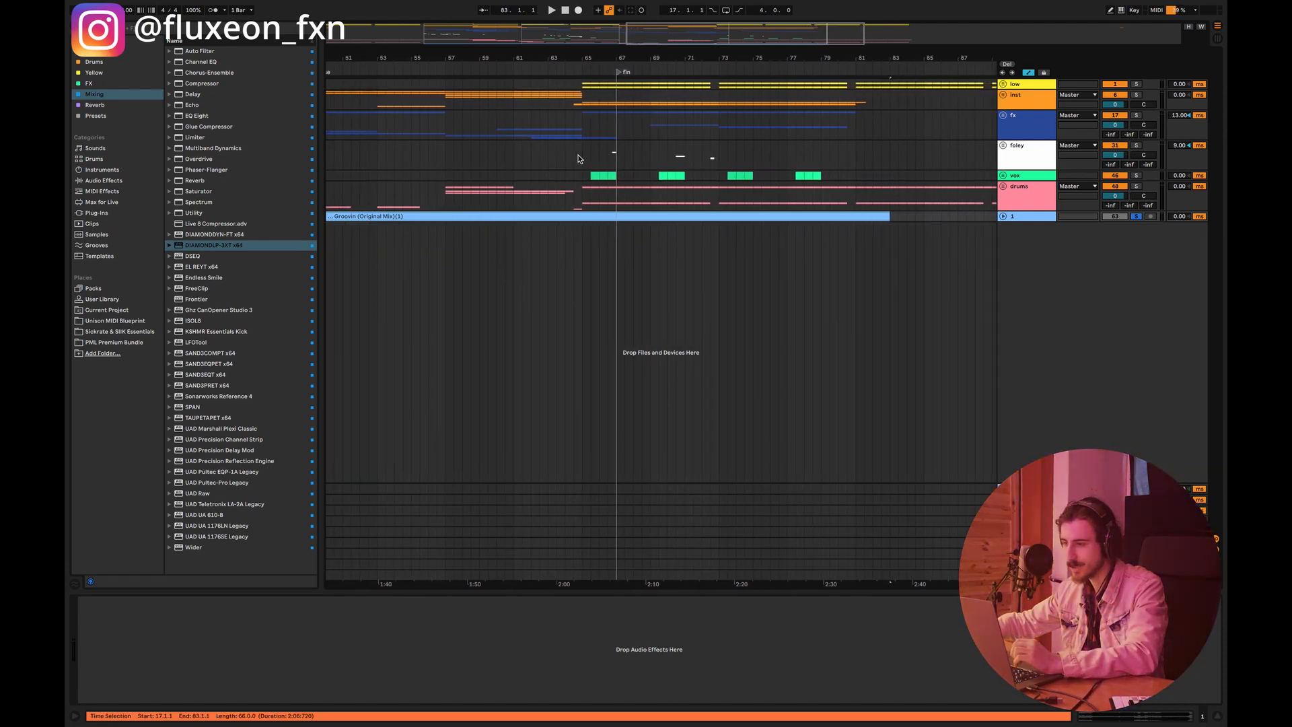
click(576, 154)
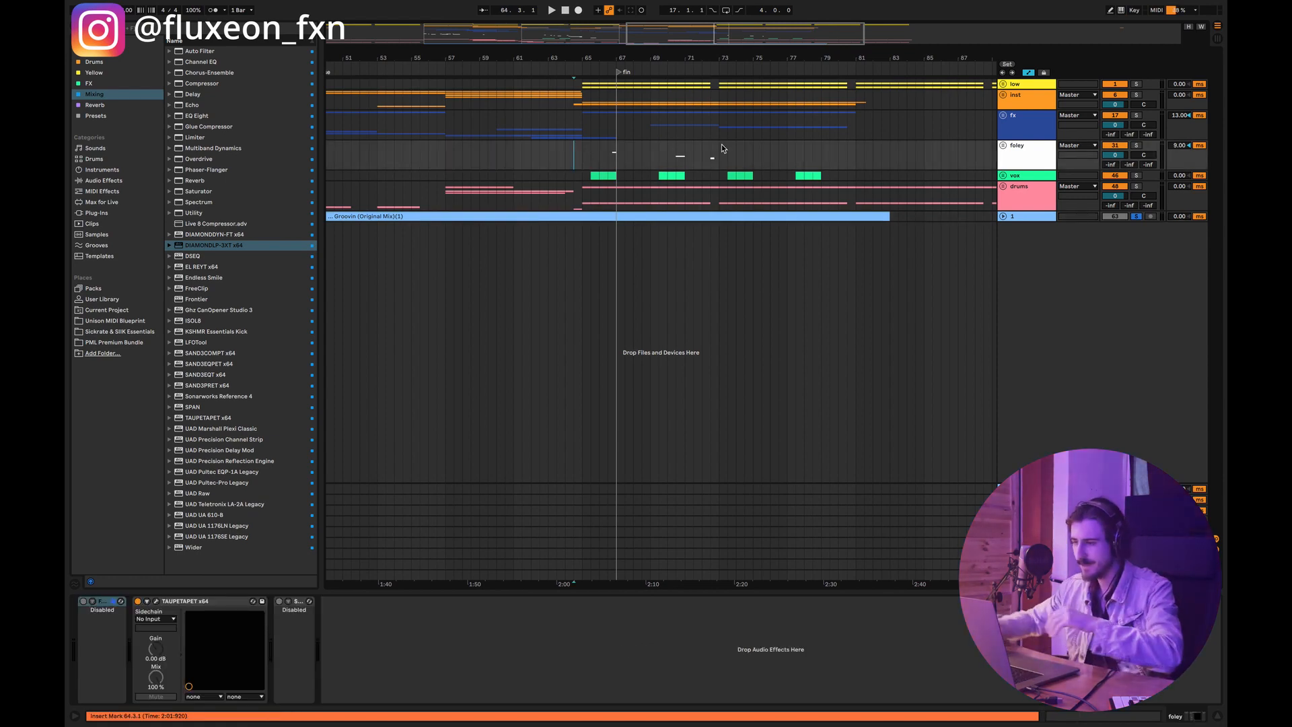
drag(758, 40, 794, 27)
drag(701, 154, 617, 83)
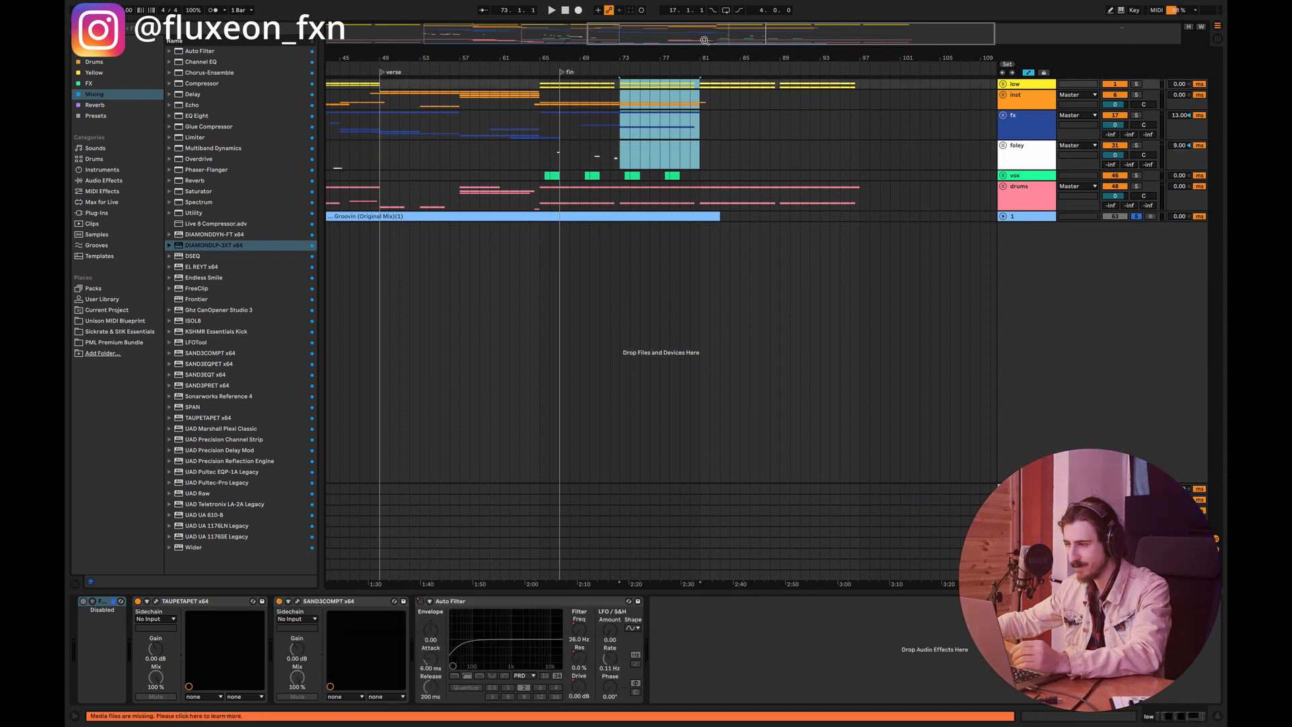
mouse_move(702, 38)
mouse_down()
mouse_move(674, 40)
mouse_move(701, 23)
mouse_up()
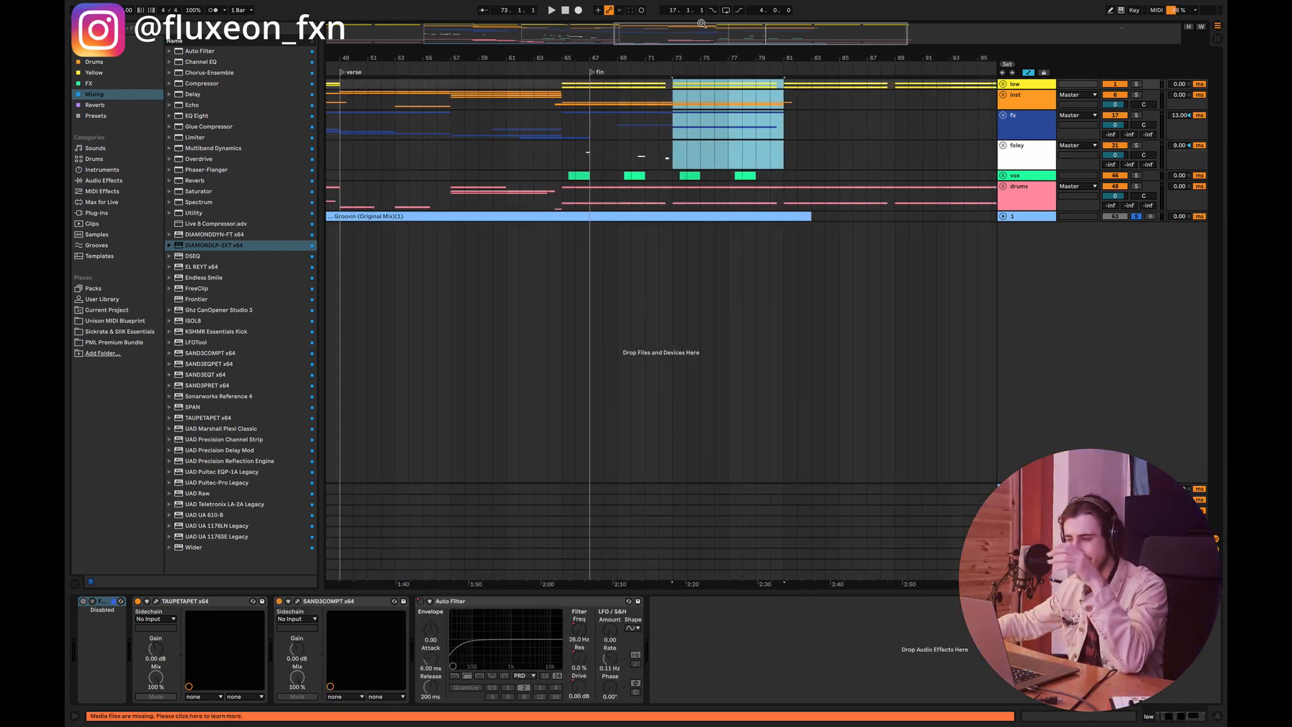